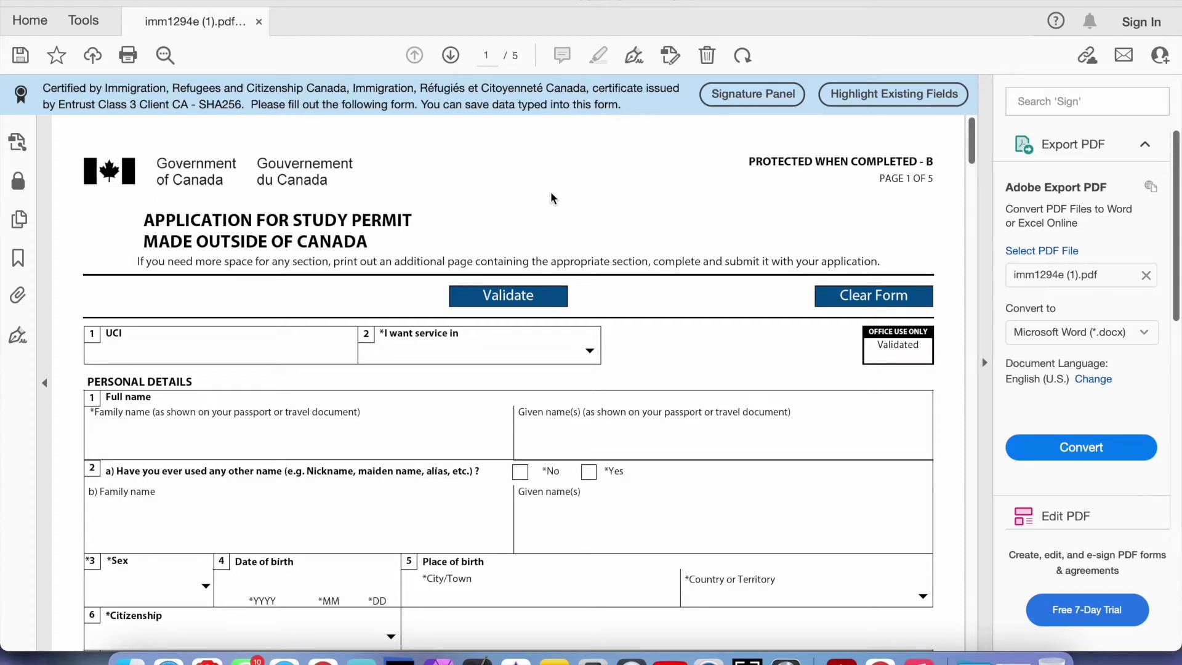
# Run the form's required-field check and dismiss the validation alert
pyautogui.scroll(-3, 517, 227)
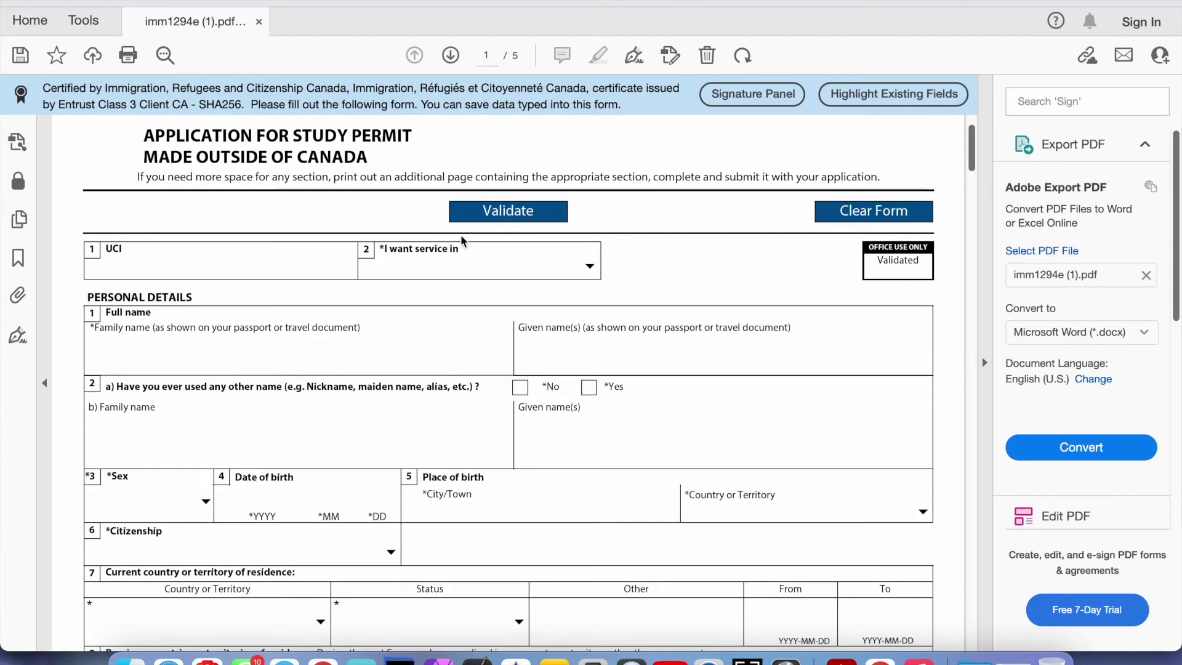
pyautogui.click(506, 215)
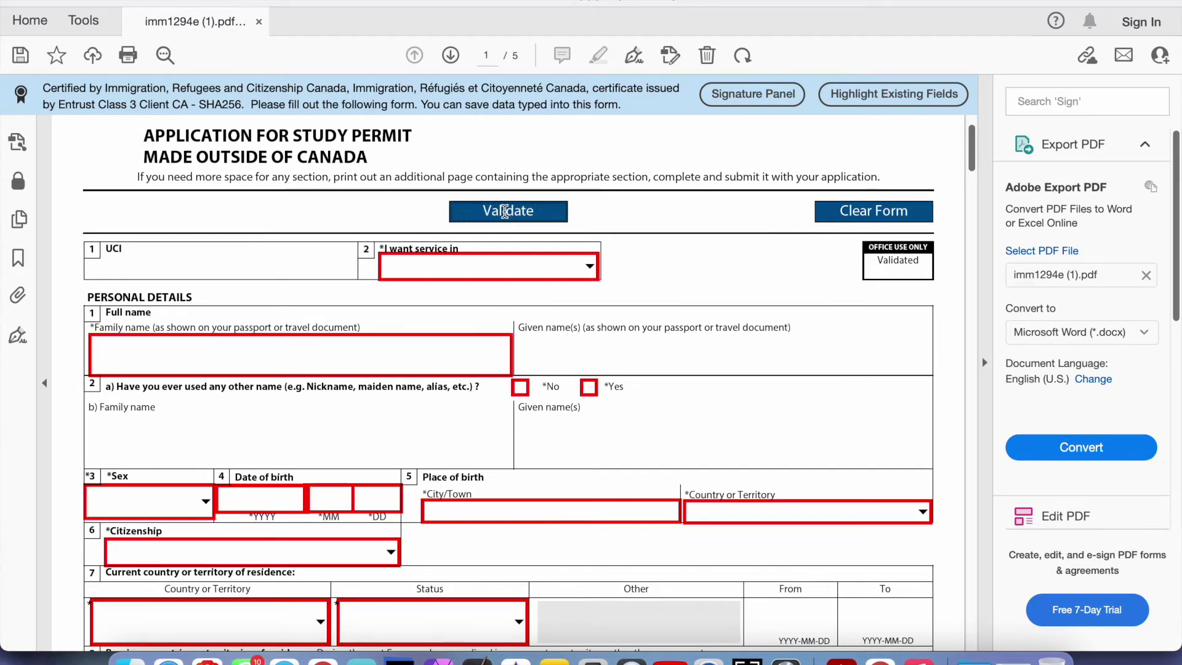
pyautogui.click(530, 288)
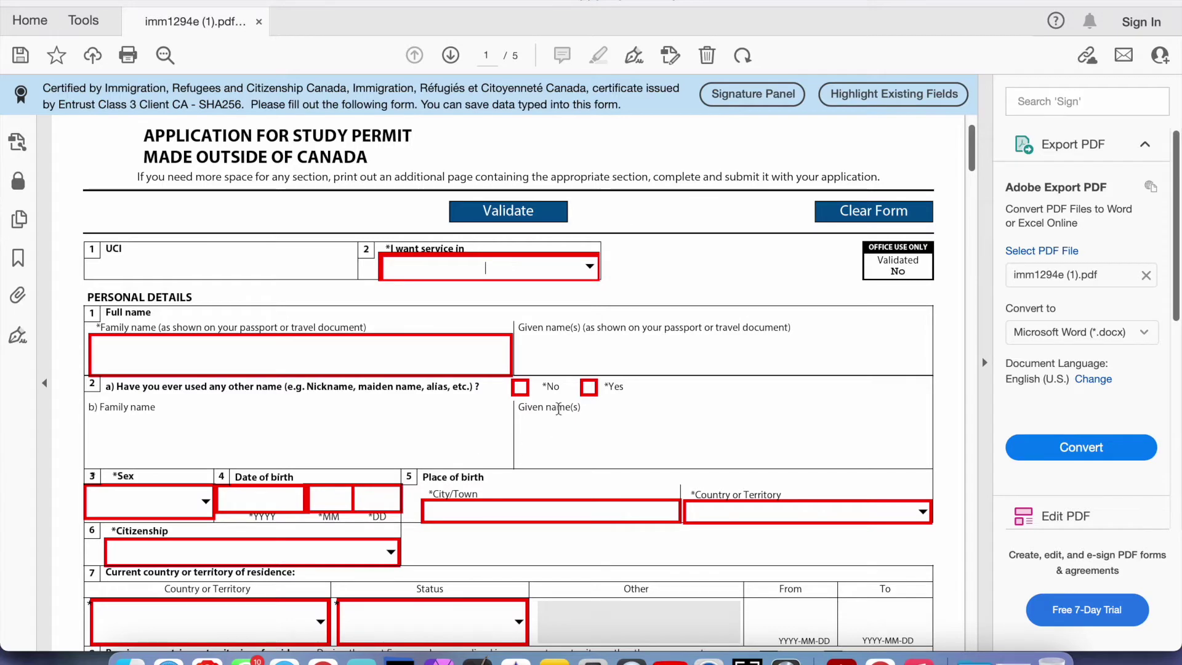
# Clear all data from the form, confirm it, and select the UCI field
pyautogui.scroll(-4, 486, 372)
pyautogui.scroll(5, 486, 372)
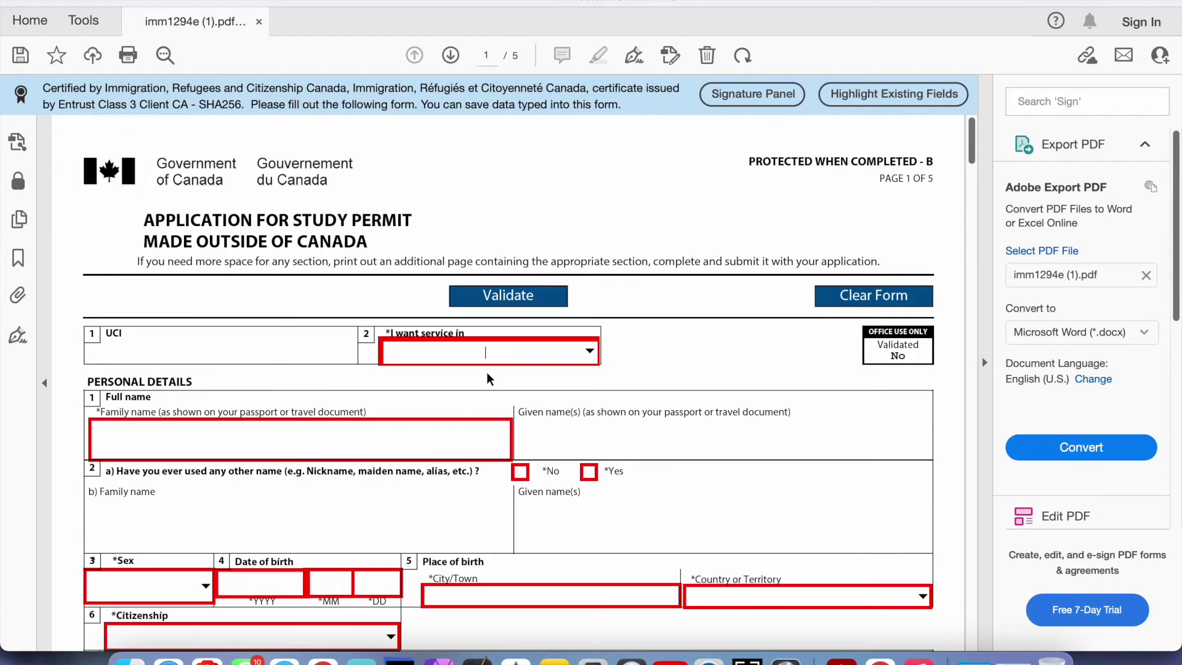
pyautogui.click(855, 297)
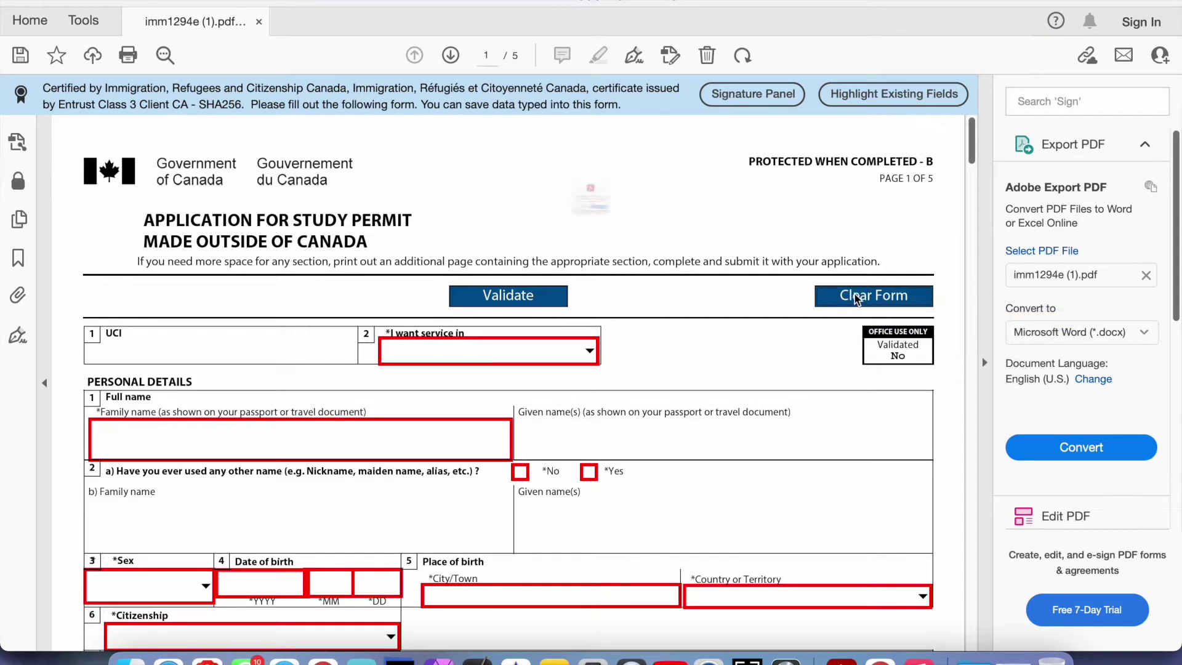
pyautogui.click(633, 256)
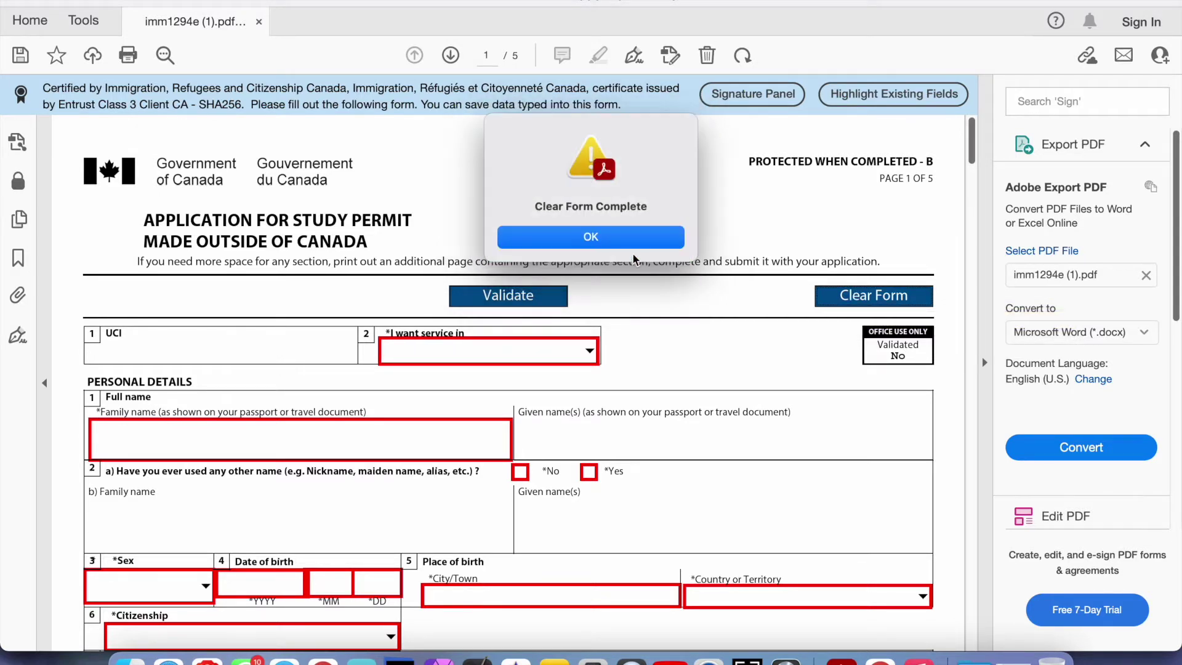
pyautogui.click(633, 240)
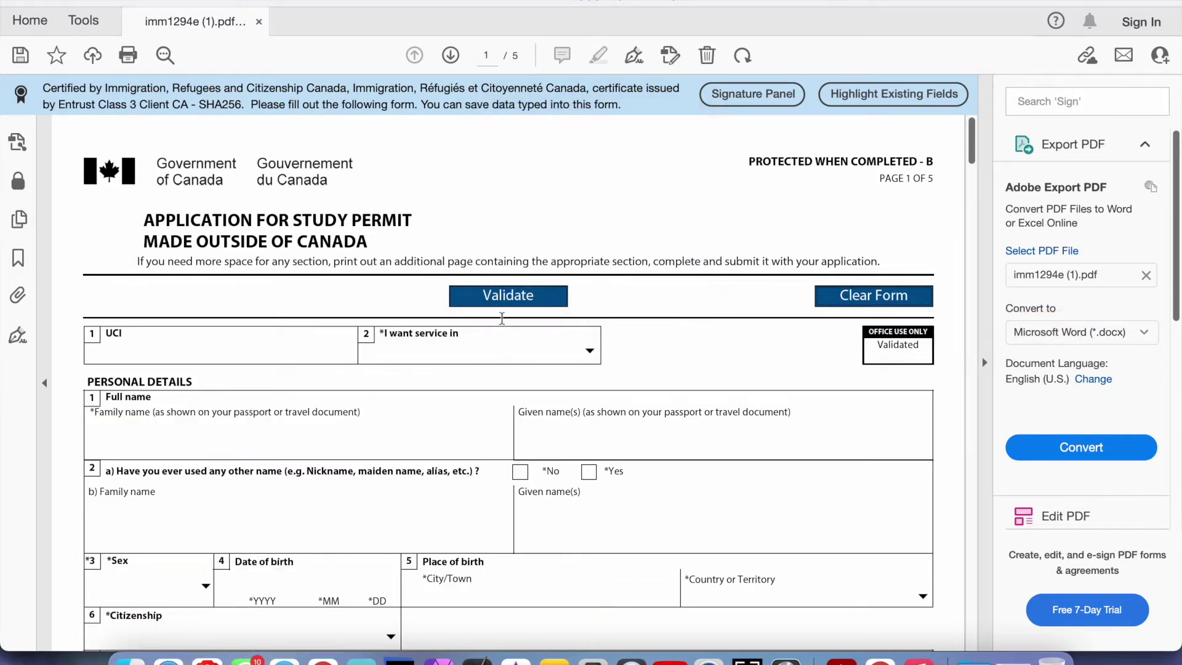
pyautogui.click(265, 352)
pyautogui.scroll(-5, 264, 351)
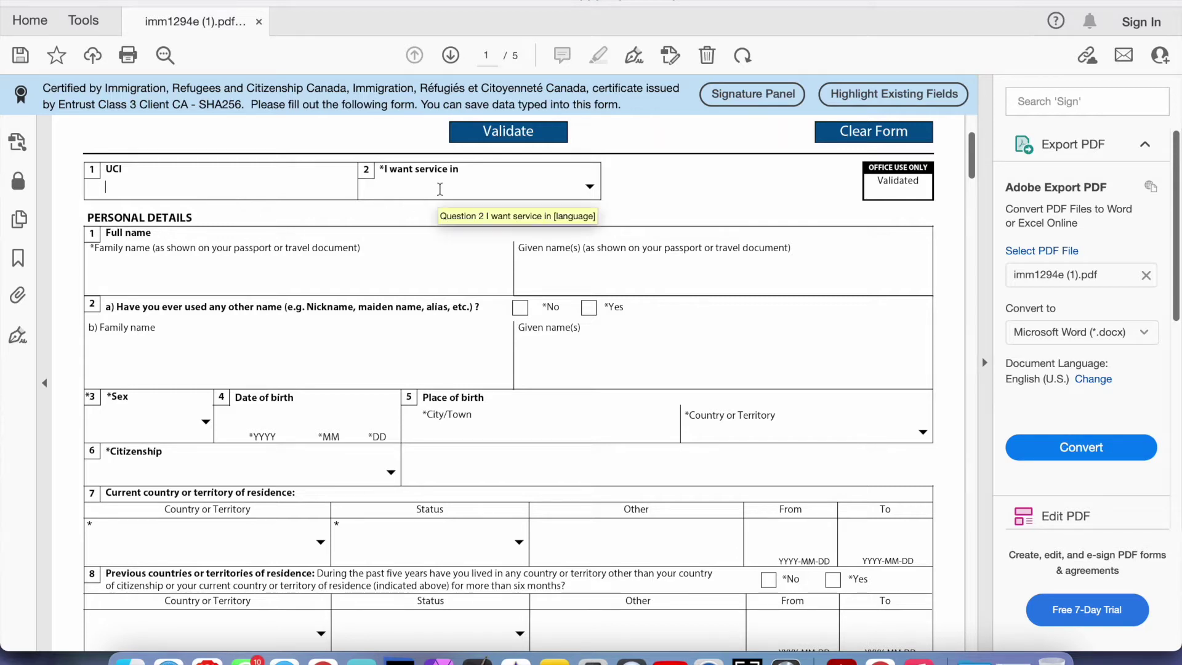
# Choose English in the 'I want service in' list and select the Family name field
pyautogui.click(592, 187)
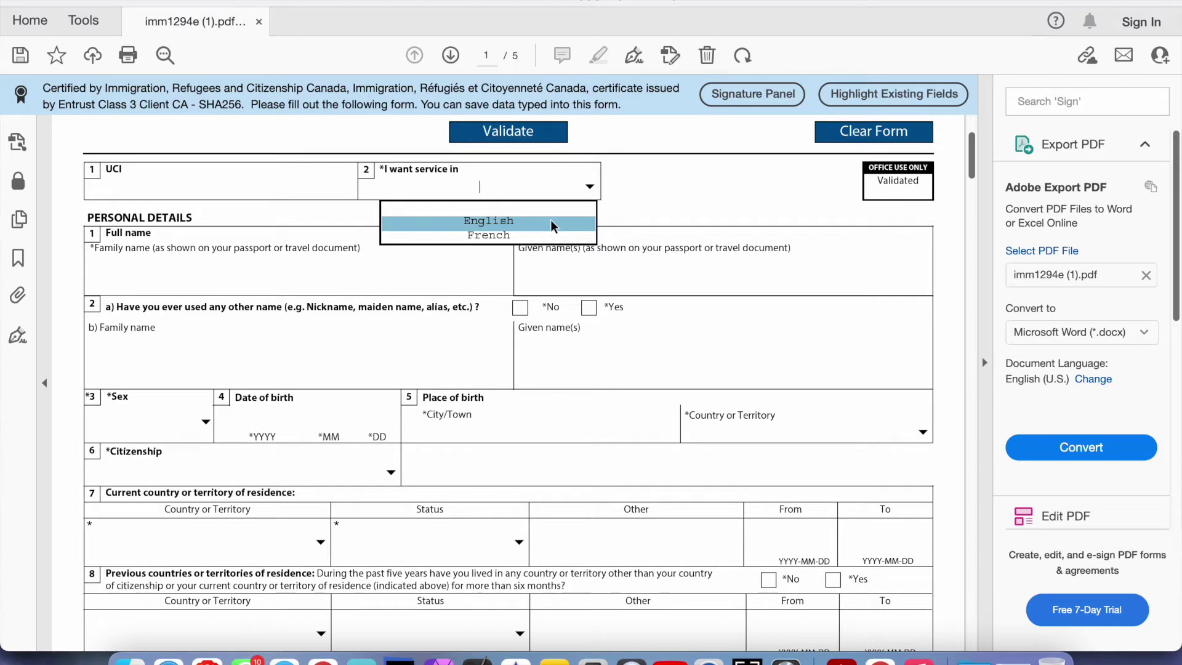
pyautogui.click(547, 225)
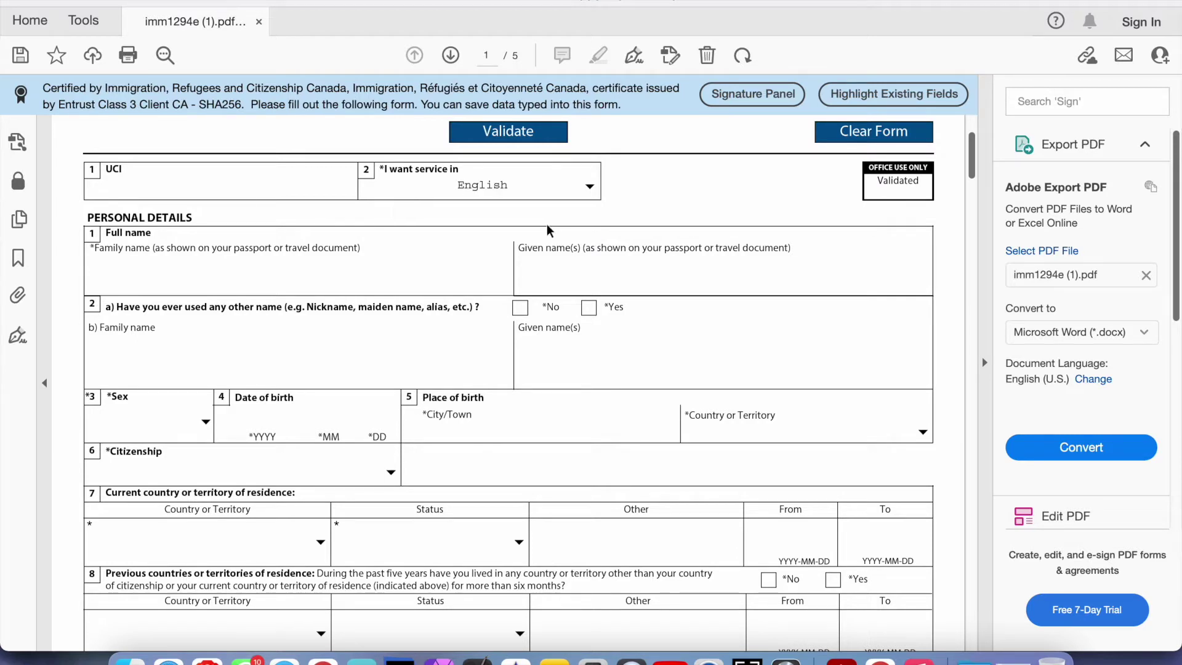
pyautogui.click(328, 273)
pyautogui.scroll(-1, 307, 253)
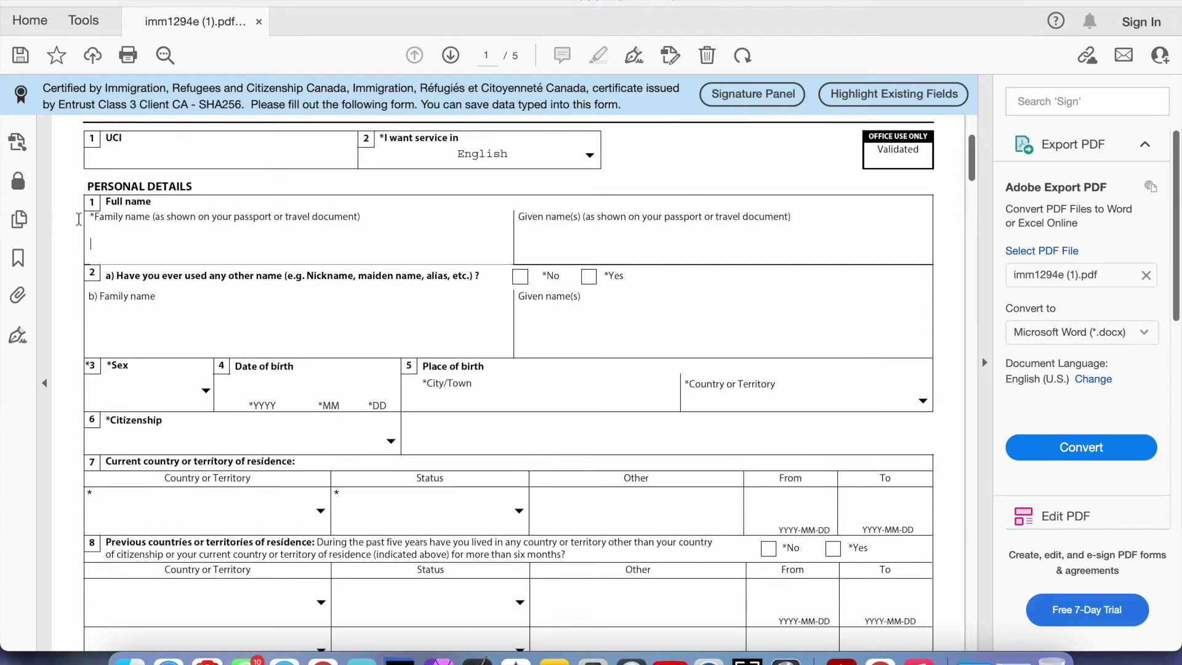
# Switch between the Family name and Given name(s) fields without entering anything
pyautogui.moveTo(94, 221); pyautogui.dragTo(343, 215)
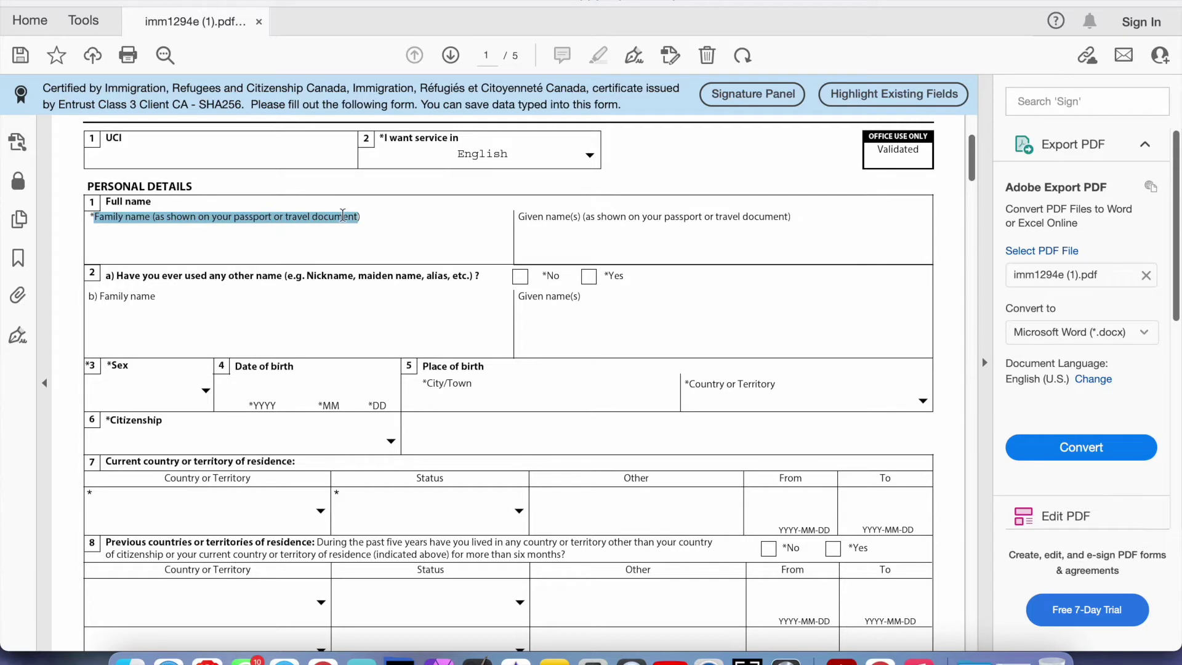
pyautogui.click(304, 242)
pyautogui.click(568, 242)
pyautogui.click(439, 237)
pyautogui.scroll(-2, 455, 222)
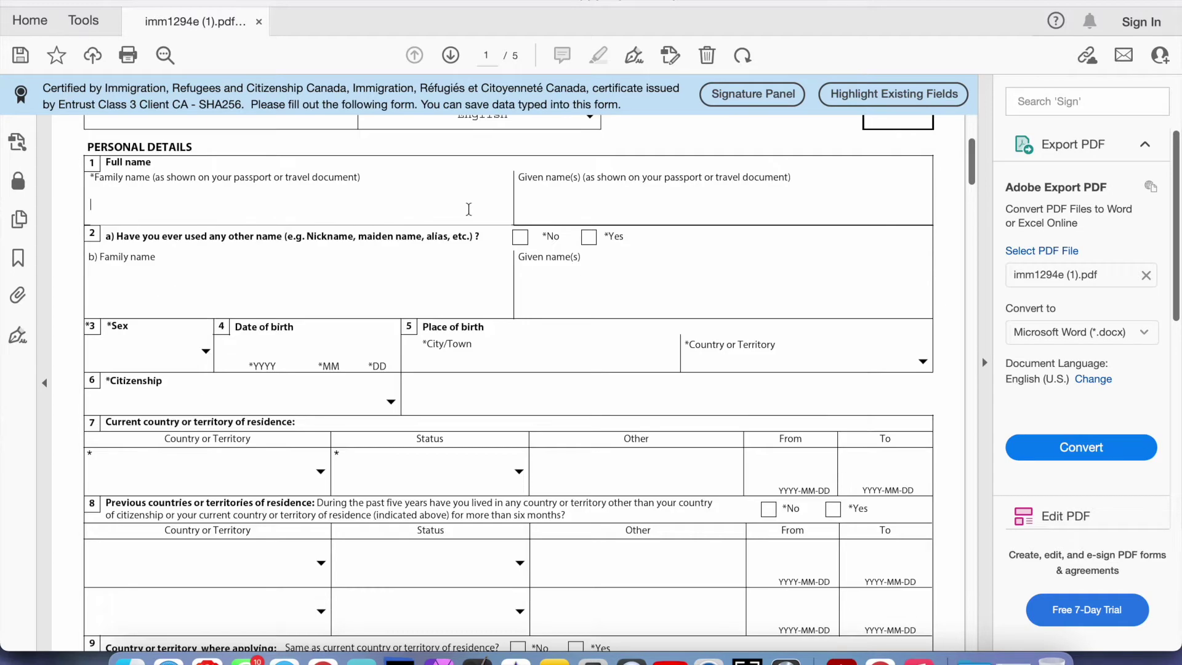
pyautogui.click(569, 208)
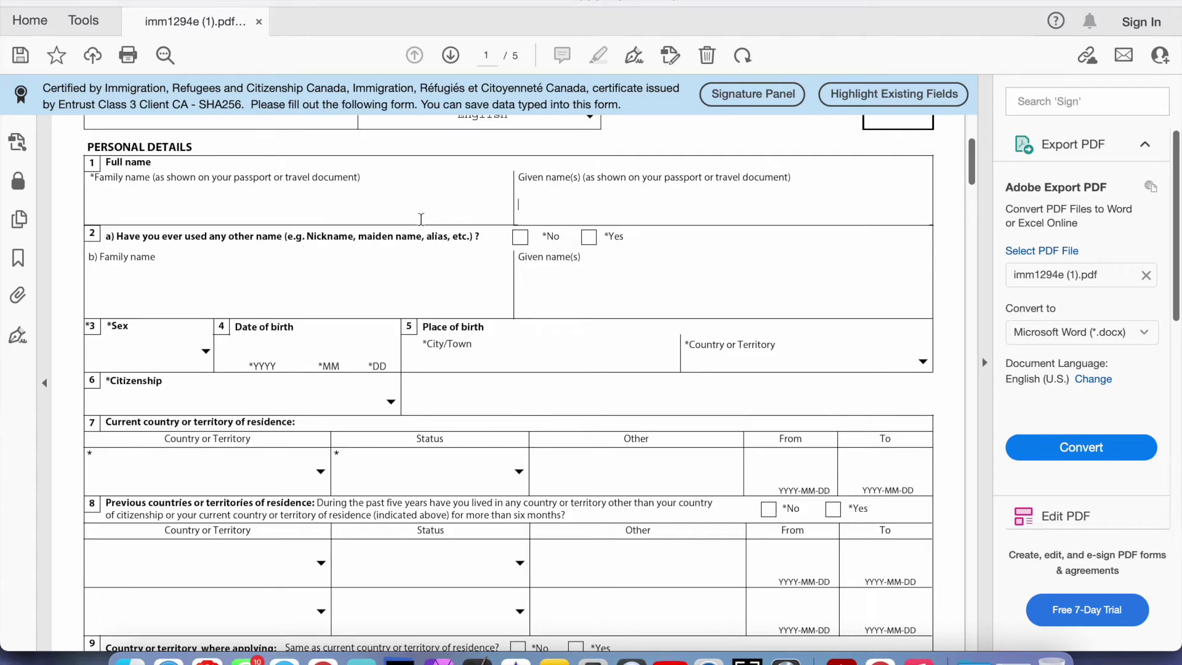
pyautogui.click(352, 211)
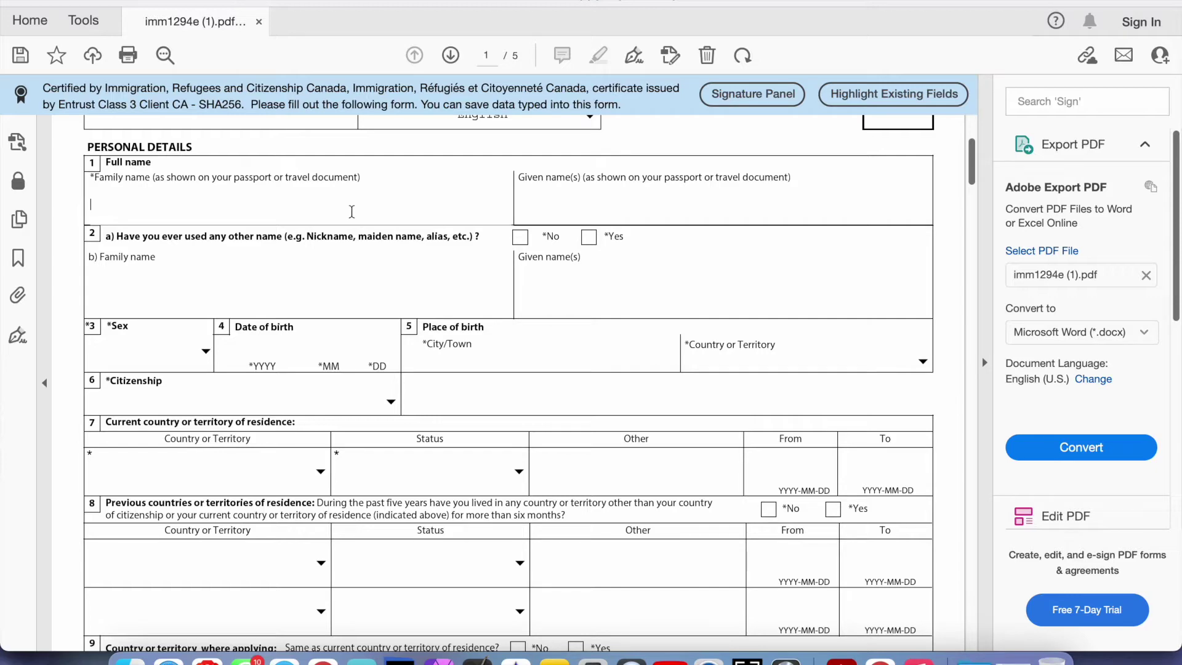
pyautogui.scroll(-2, 352, 211)
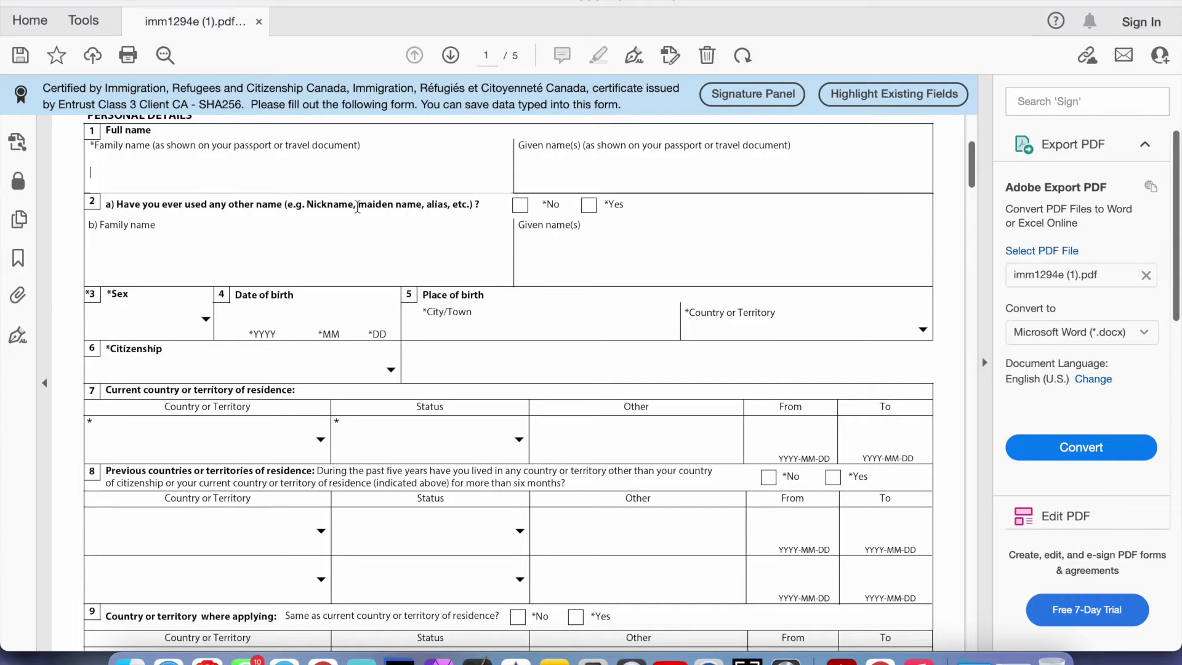
# Highlight and then deselect the wording of question 2a about a maiden name
pyautogui.moveTo(357, 207); pyautogui.dragTo(424, 206)
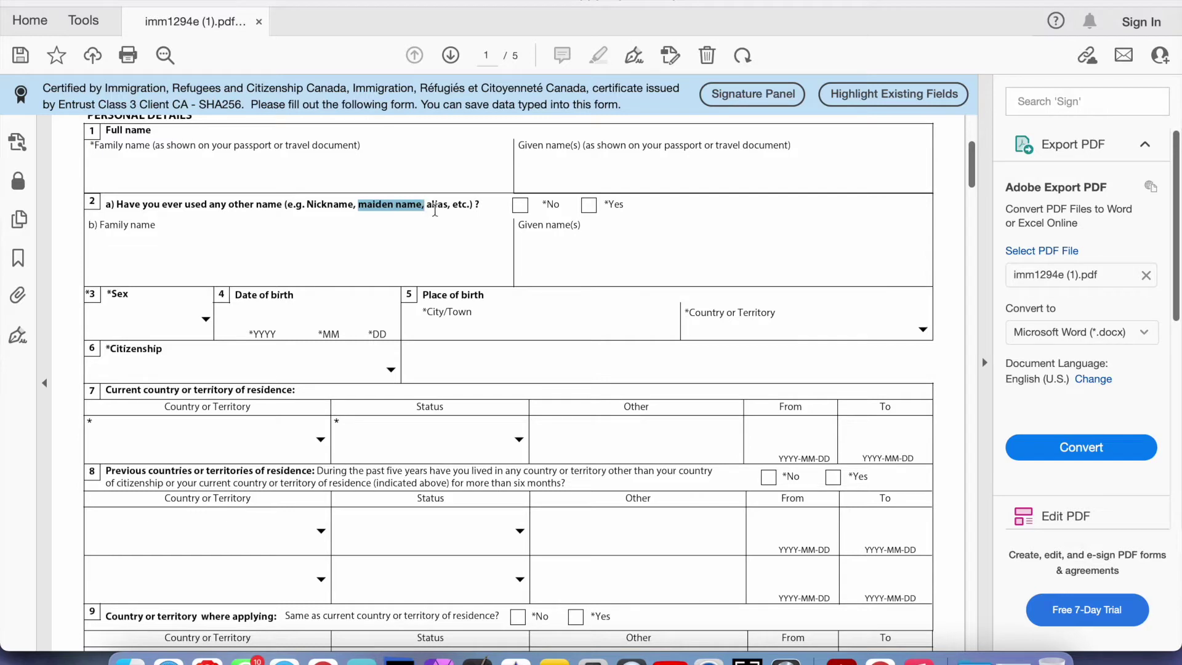
pyautogui.click(437, 207)
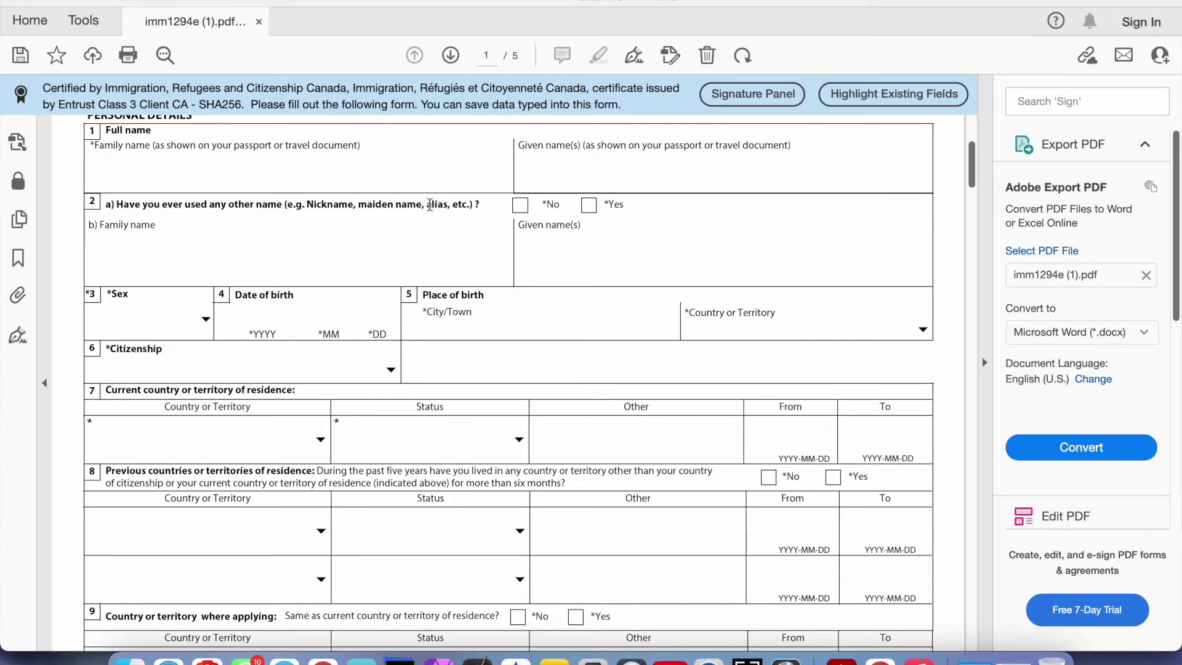
pyautogui.moveTo(430, 205); pyautogui.dragTo(473, 205)
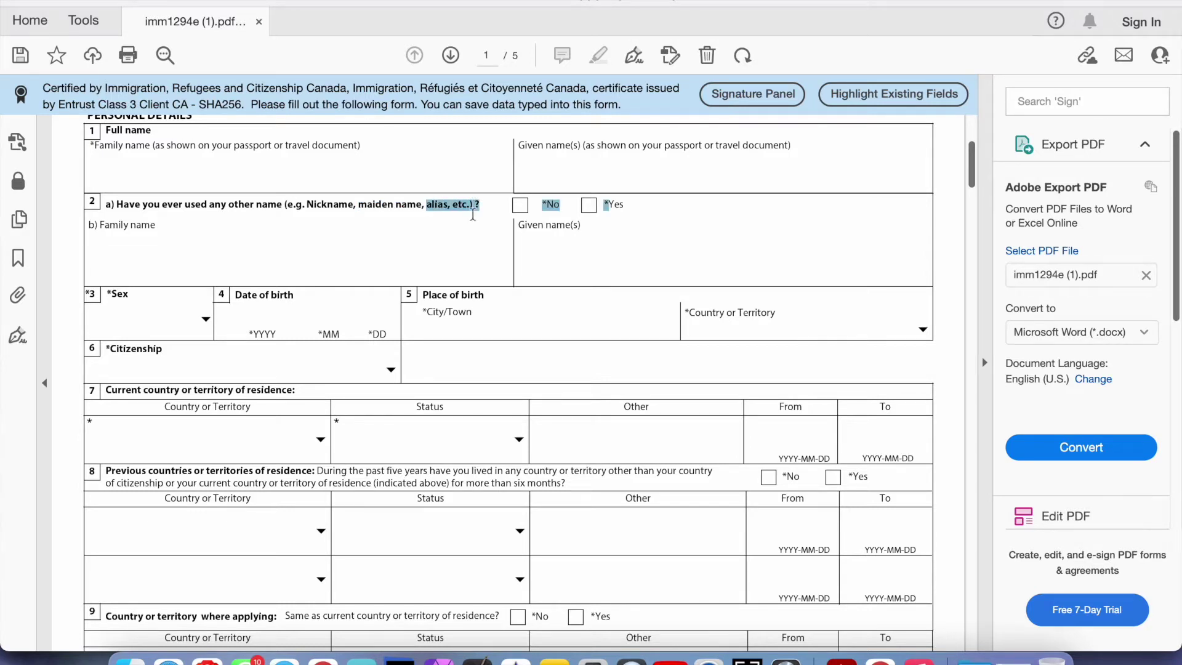
pyautogui.click(471, 229)
# Answer No to question 2a about having used other names
pyautogui.click(590, 207)
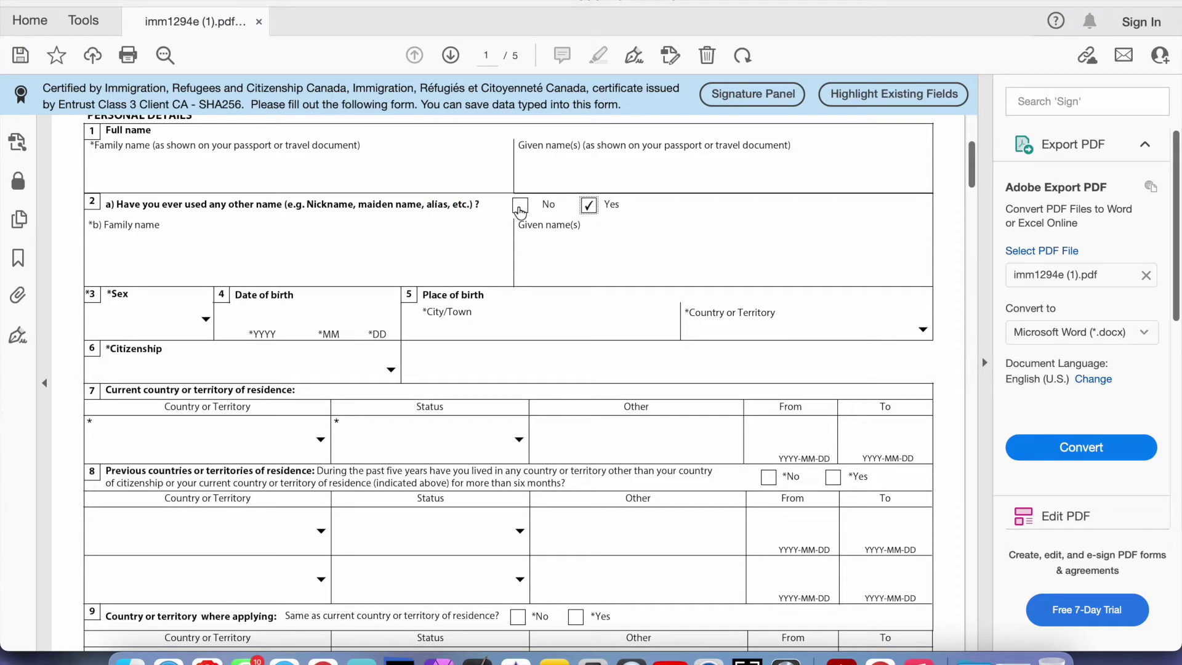
pyautogui.scroll(1, 521, 213)
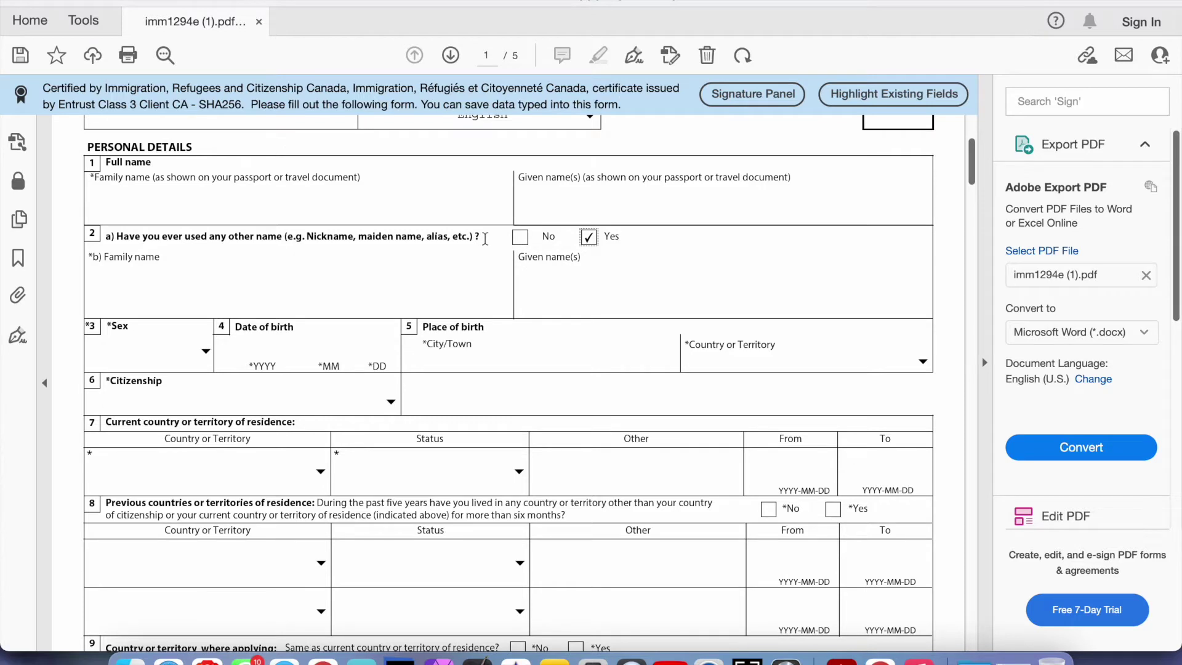
pyautogui.click(521, 237)
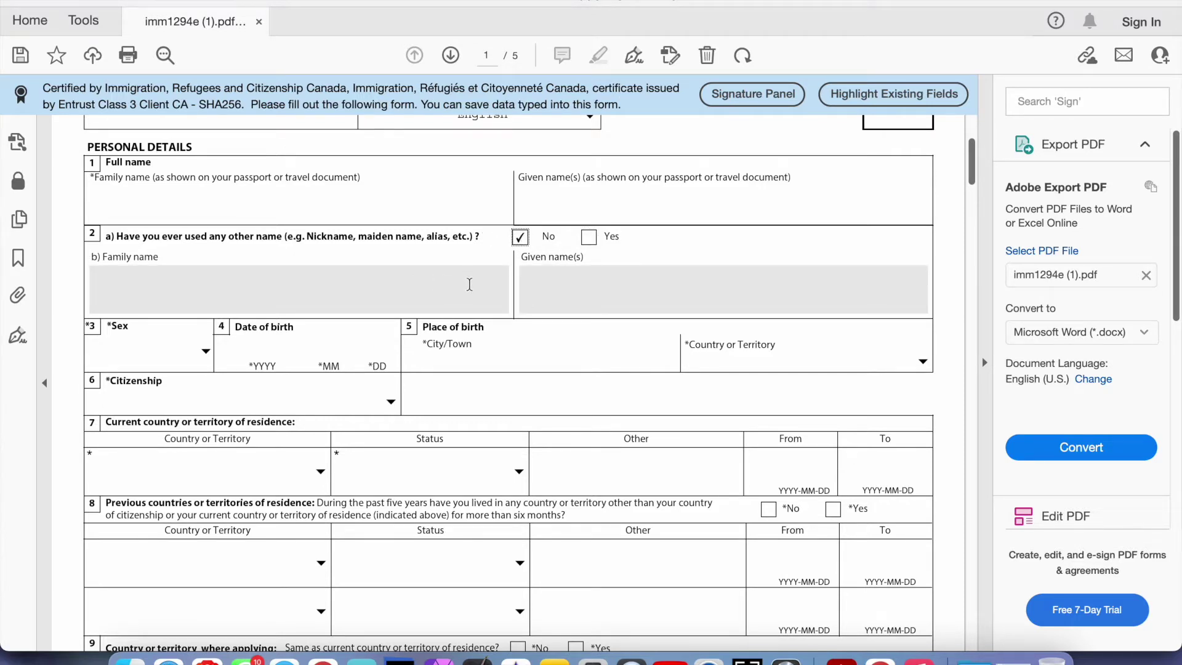
# Fill the Family name and Given name(s) fields with the applicant's names
pyautogui.scroll(1, 469, 284)
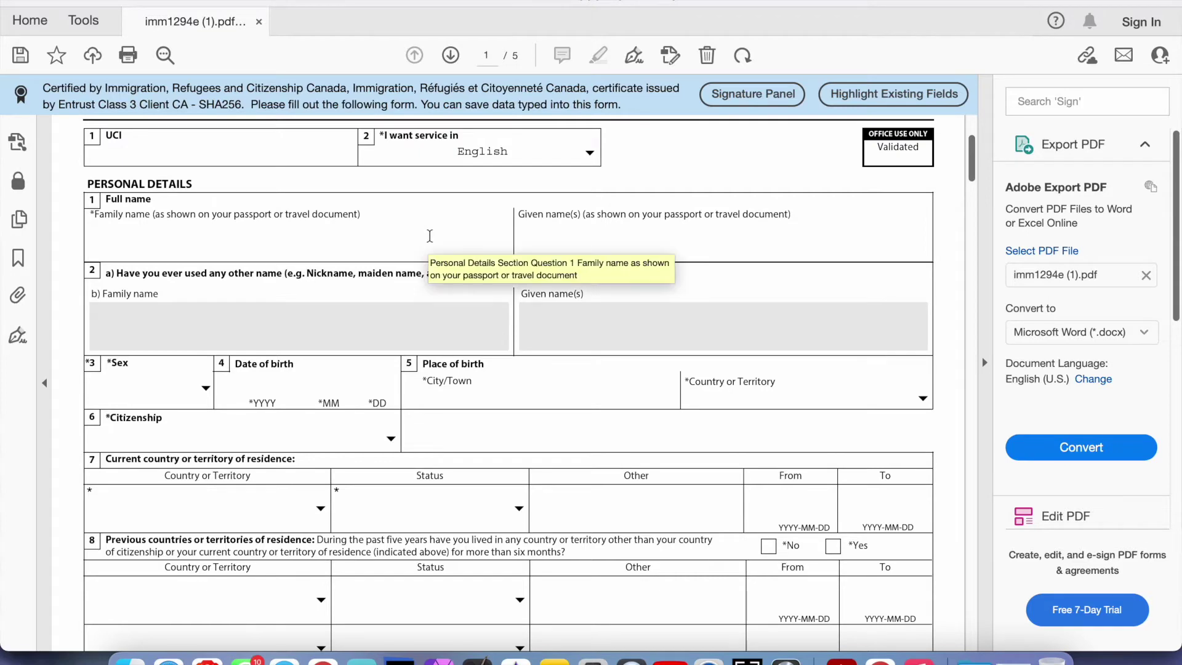
pyautogui.scroll(1, 429, 236)
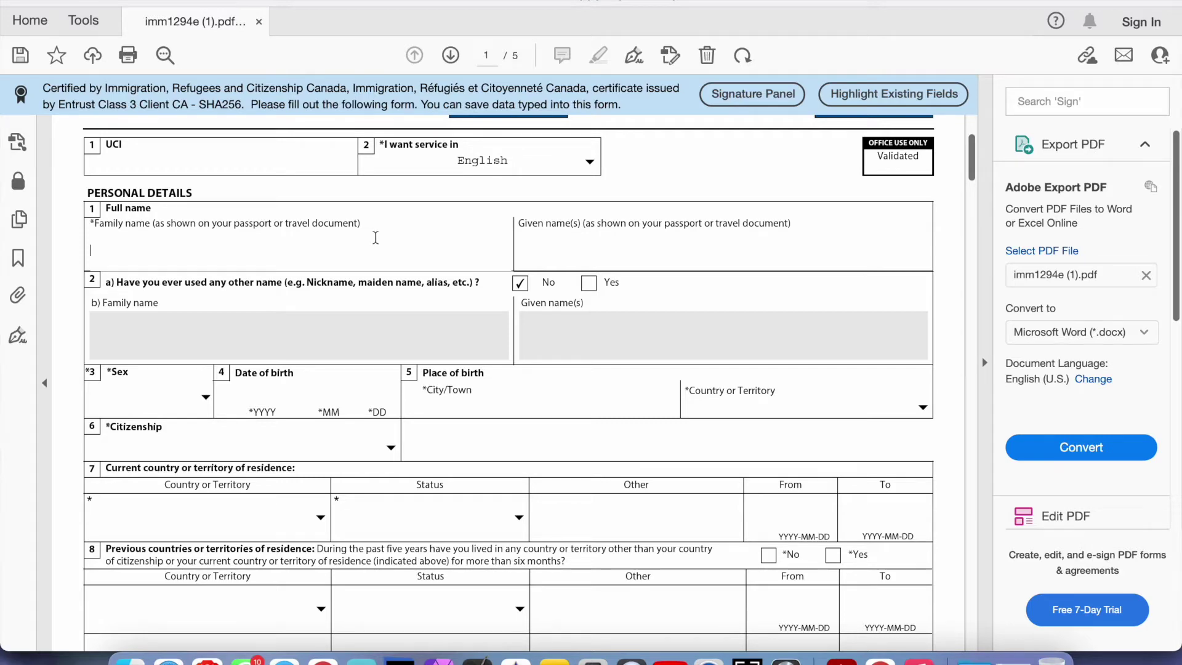
pyautogui.scroll(1, 376, 237)
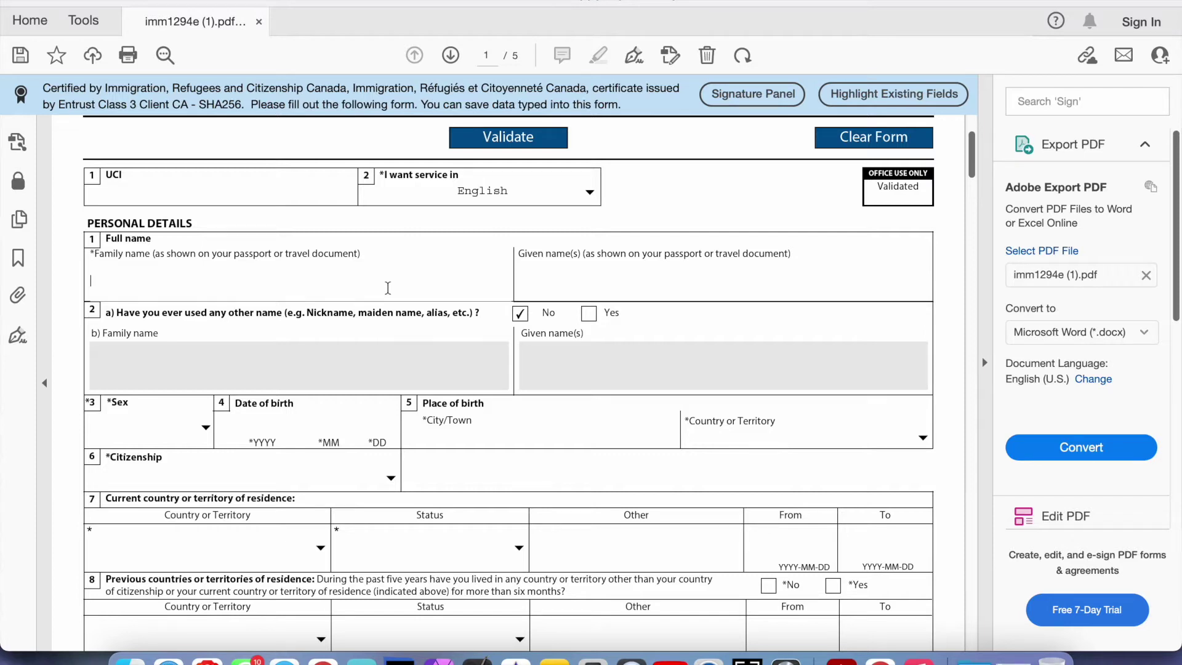
pyautogui.write('Smith')
pyautogui.press('Tab')
pyautogui.write('John')
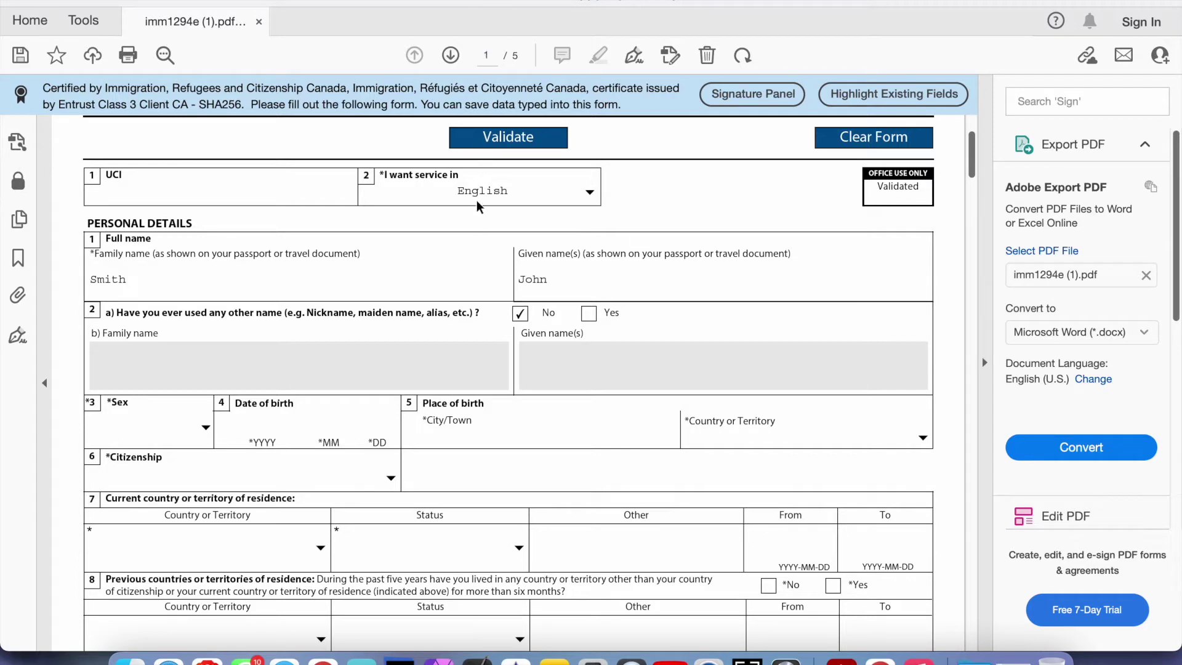
pyautogui.scroll(-5, 474, 308)
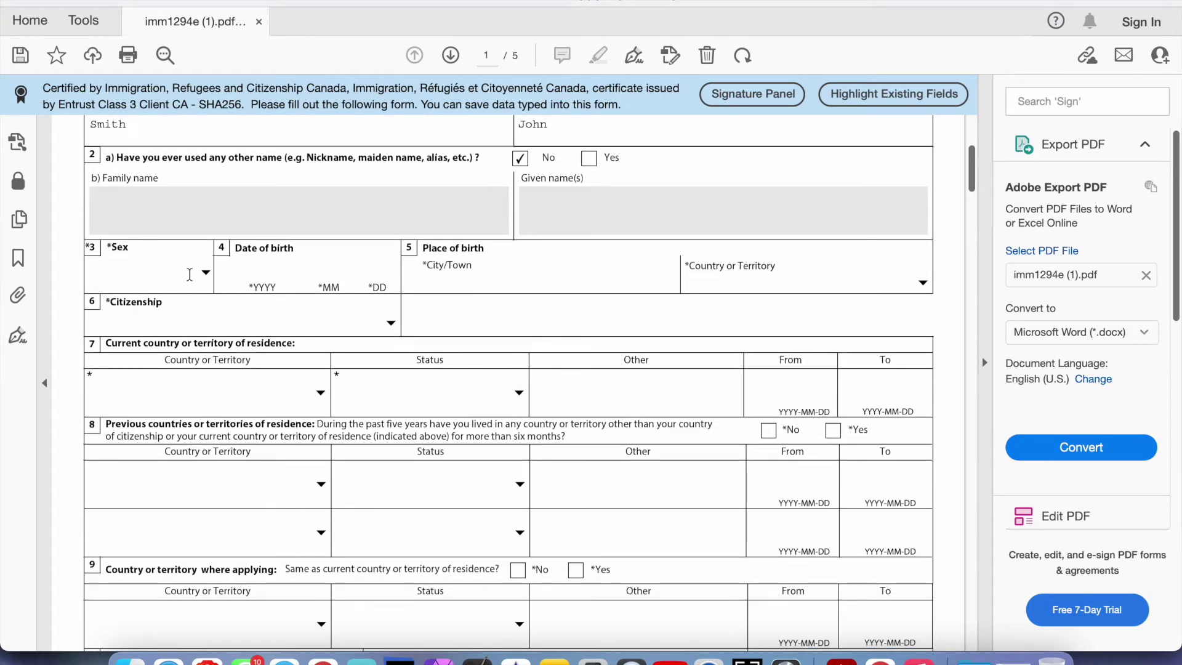
# Set Sex to M Male and date of birth to 19900128
pyautogui.click(208, 272)
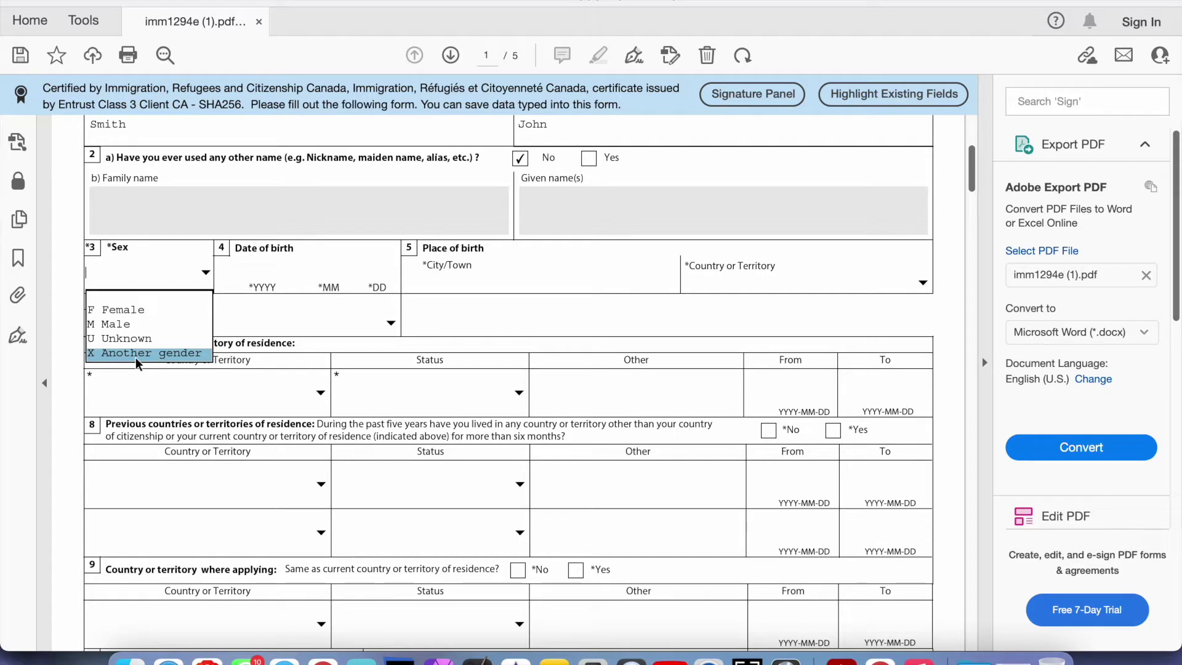
pyautogui.click(163, 322)
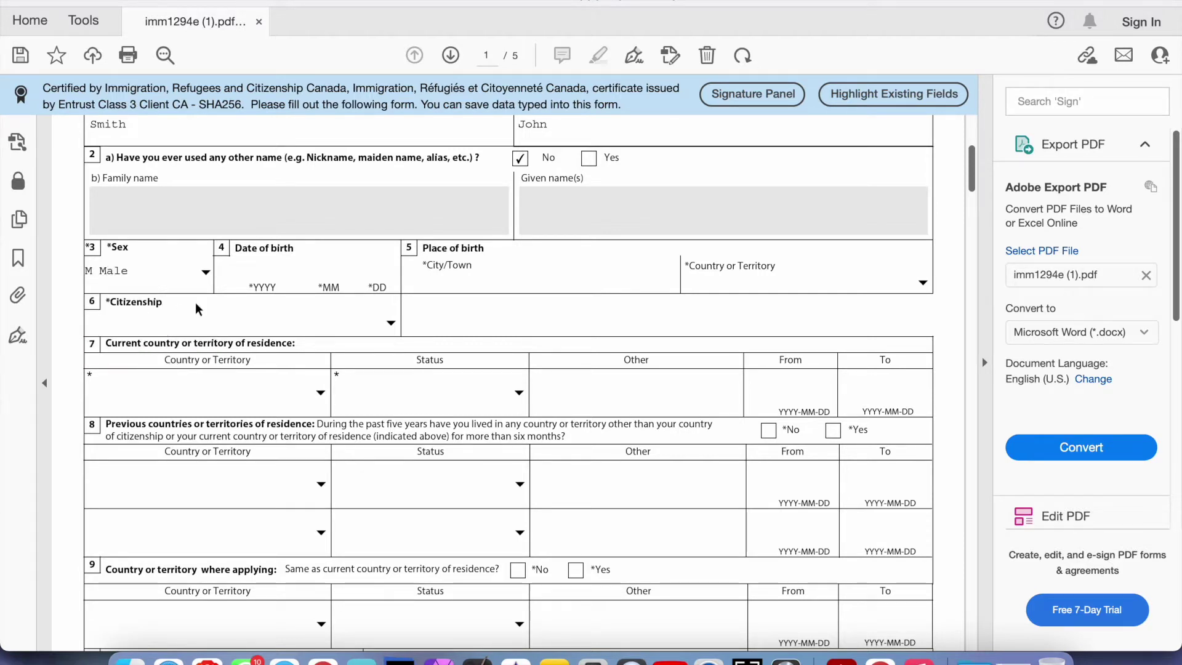
pyautogui.click(252, 271)
pyautogui.write('19900128')
# Enter the place of birth as Sydney, Australia
pyautogui.click(436, 282)
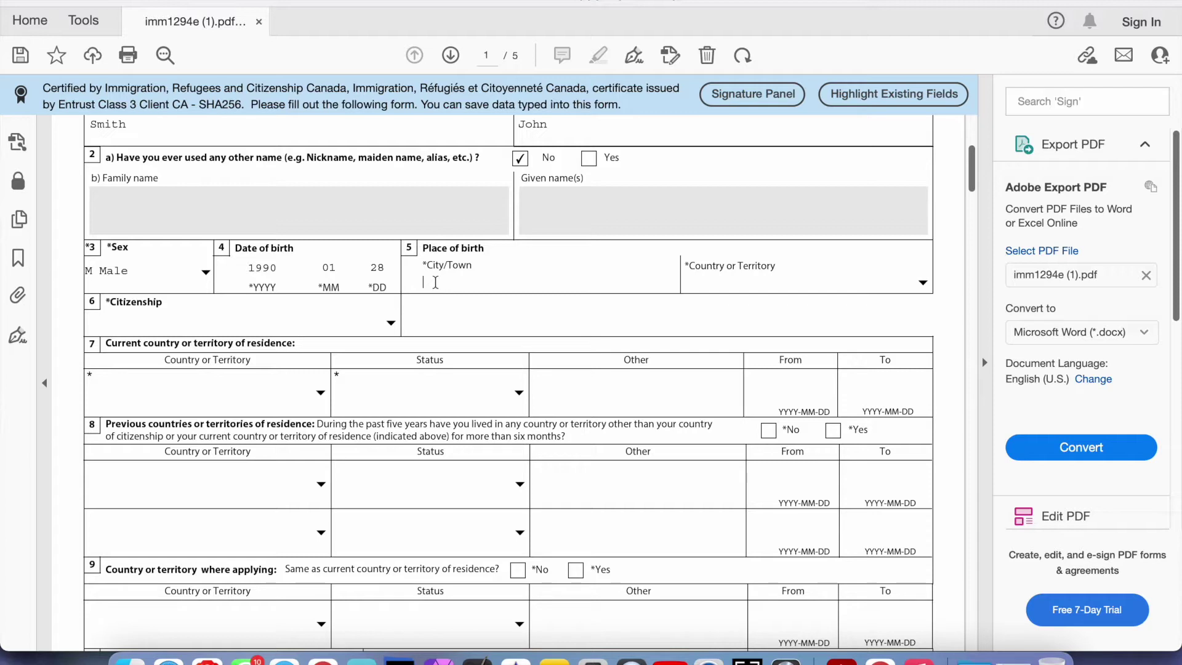
pyautogui.write('Sydney')
pyautogui.press('Tab')
pyautogui.write('Australia')
pyautogui.press('Return')
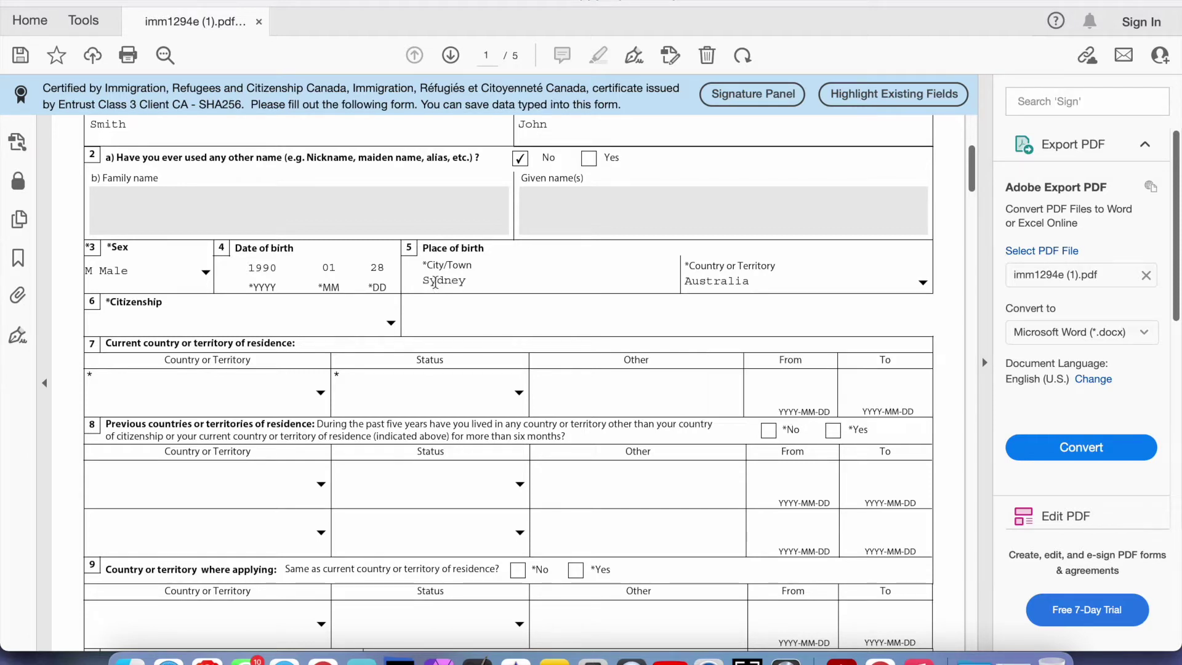
# Pick UK - British citizen from the Citizenship country list
pyautogui.click(392, 324)
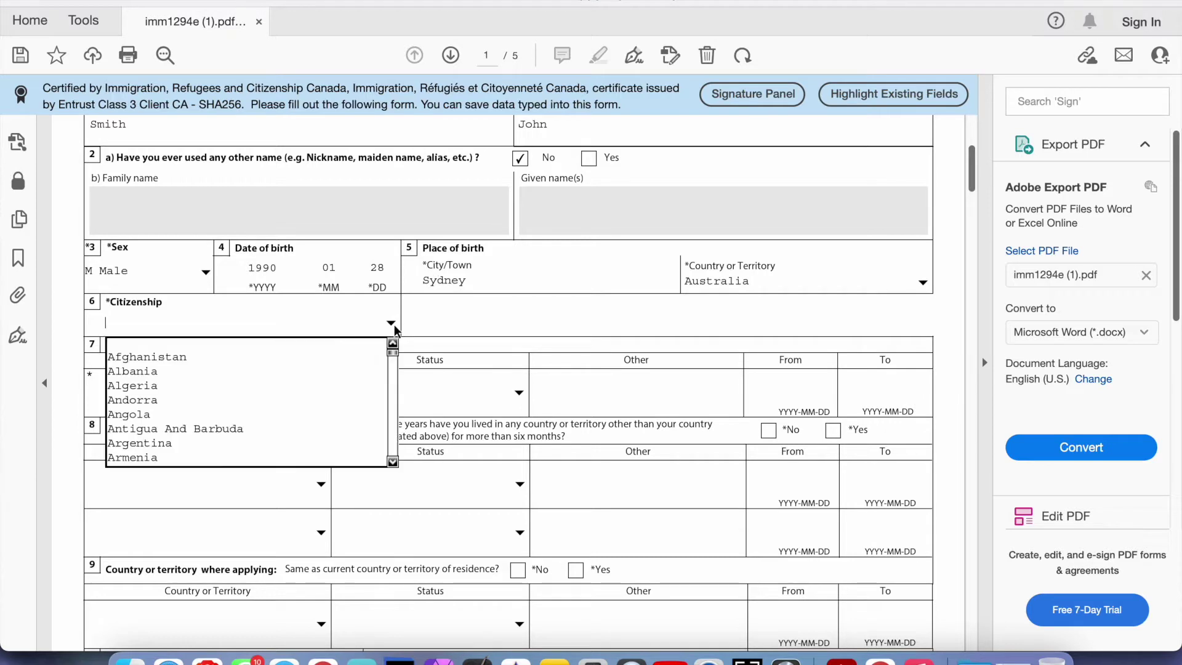
pyautogui.click(393, 324)
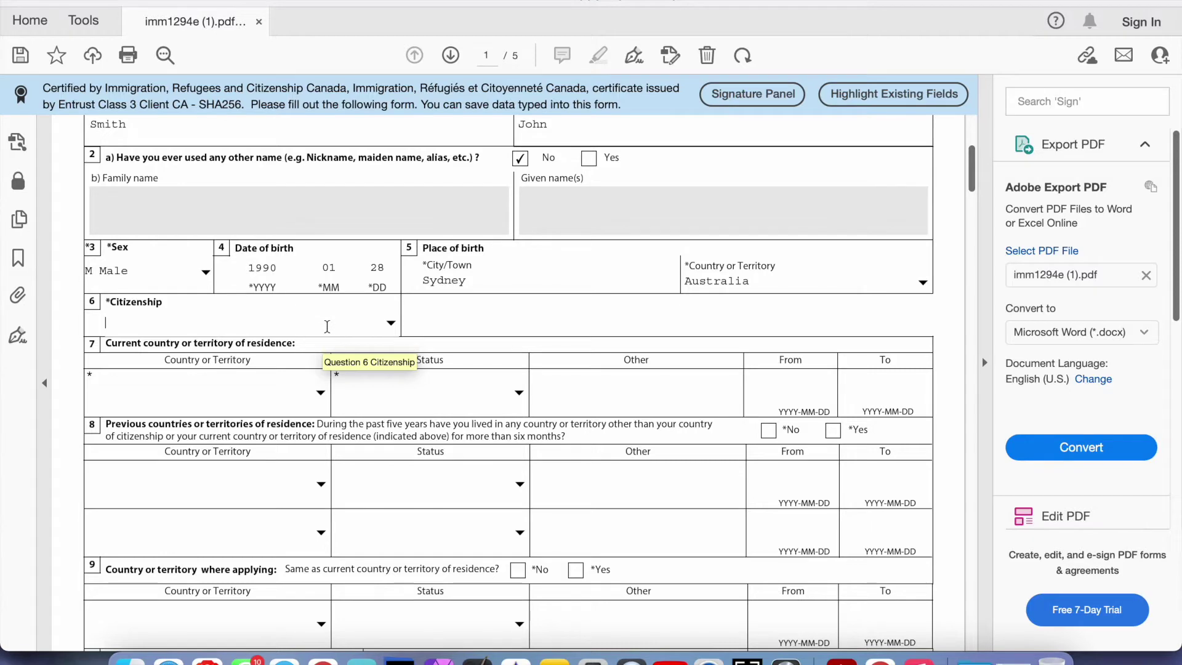
pyautogui.scroll(1, 327, 327)
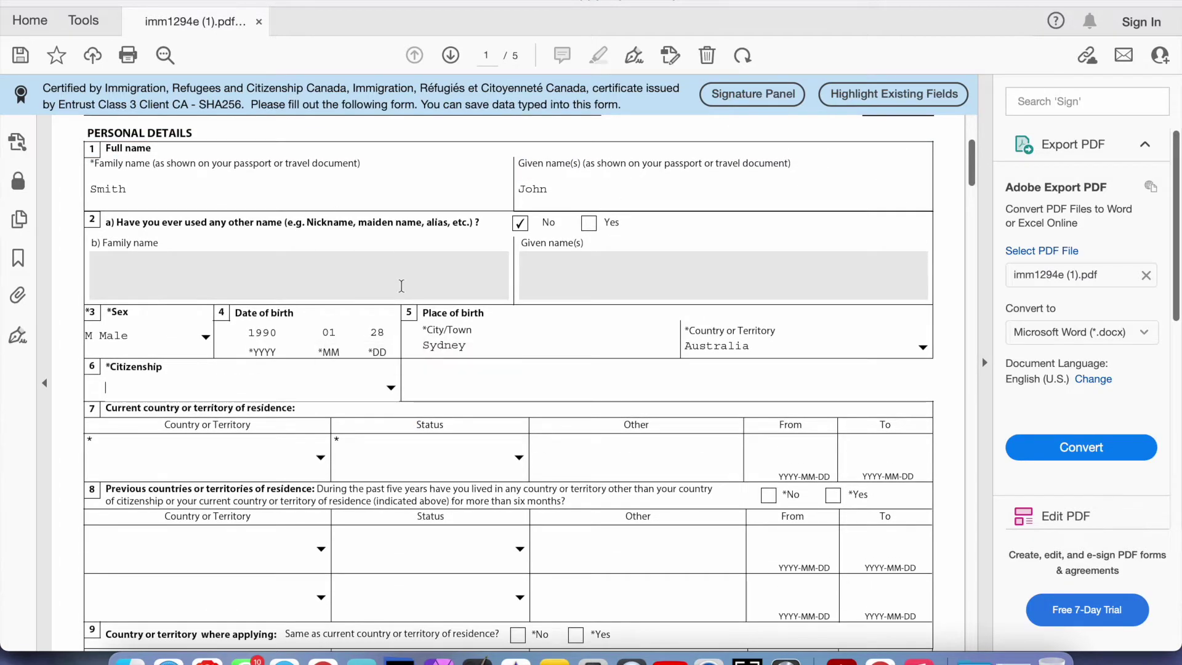
pyautogui.scroll(-2, 402, 282)
pyautogui.click(719, 235)
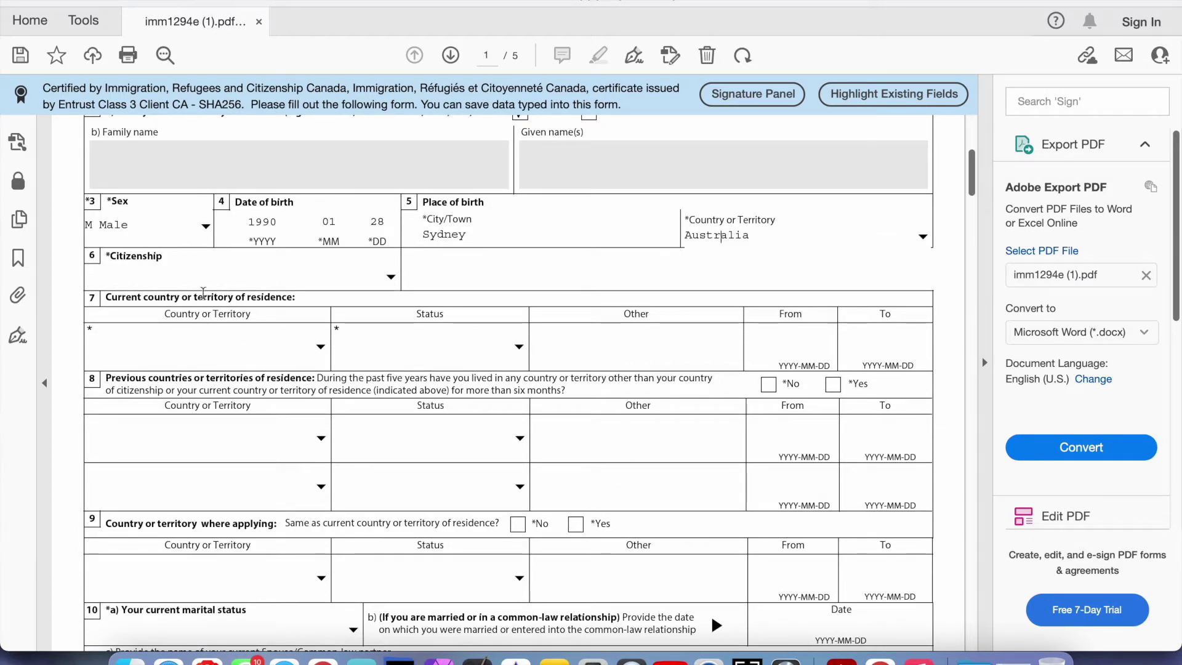
pyautogui.click(390, 277)
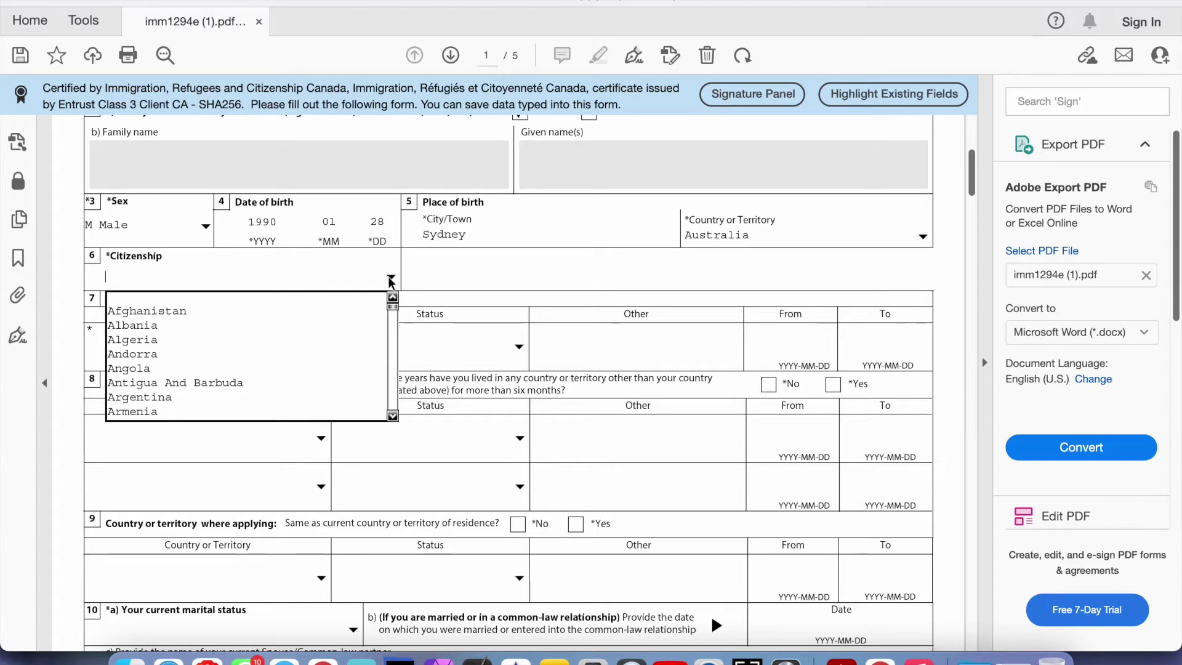
pyautogui.press('u')
pyautogui.press('Down')
pyautogui.press('Down')
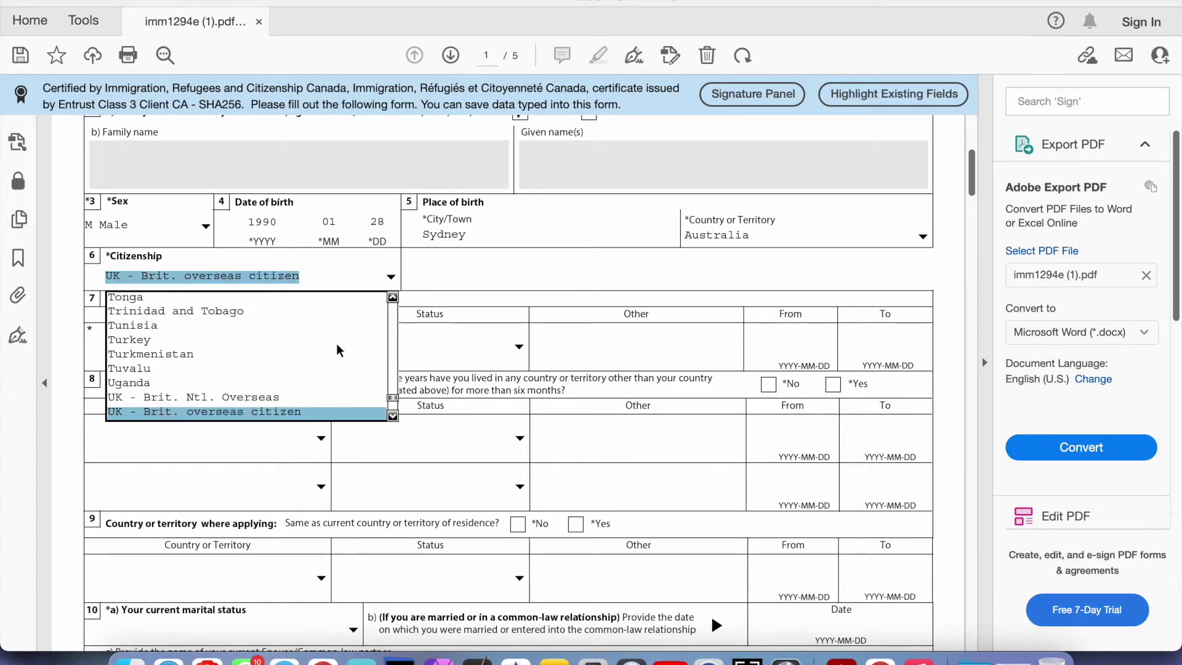
pyautogui.press('Down')
pyautogui.press('Return')
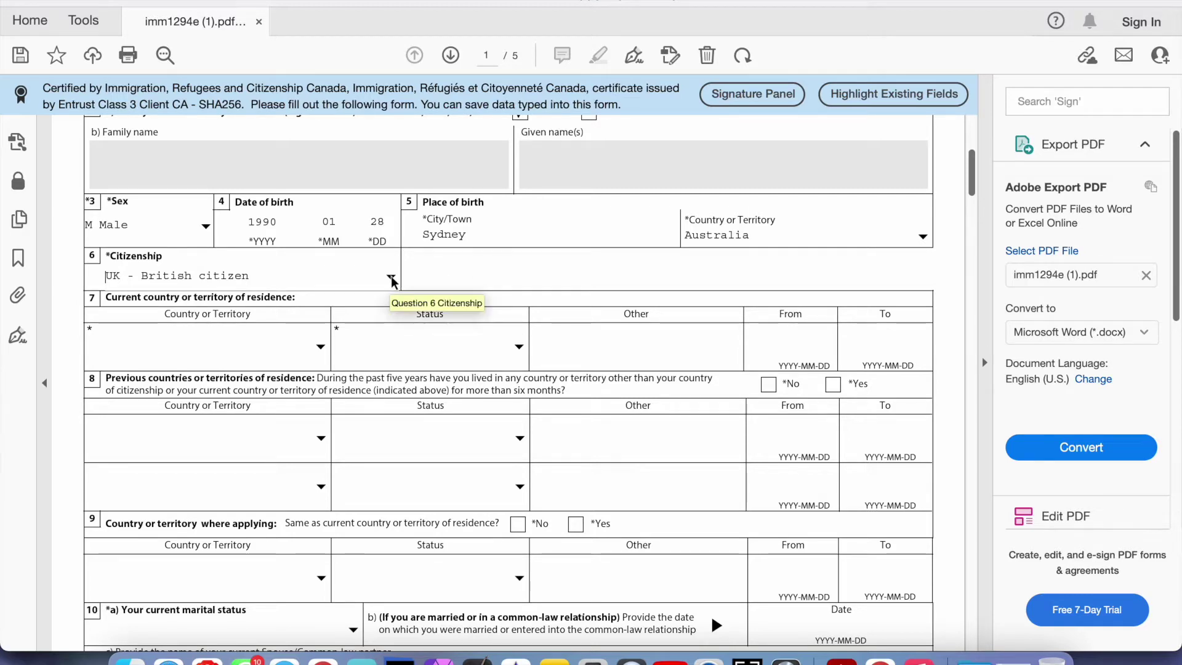
pyautogui.scroll(-3, 392, 282)
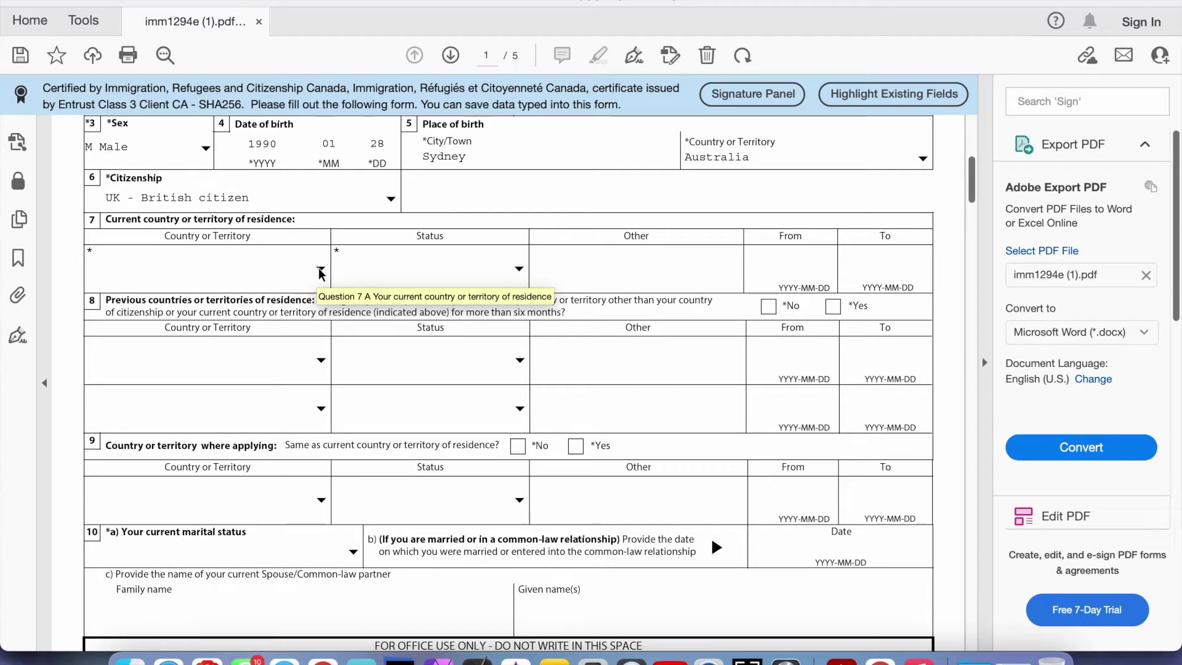
# Set question 7's residence country to Germany, Federal Republic Of, with status Student
pyautogui.click(321, 271)
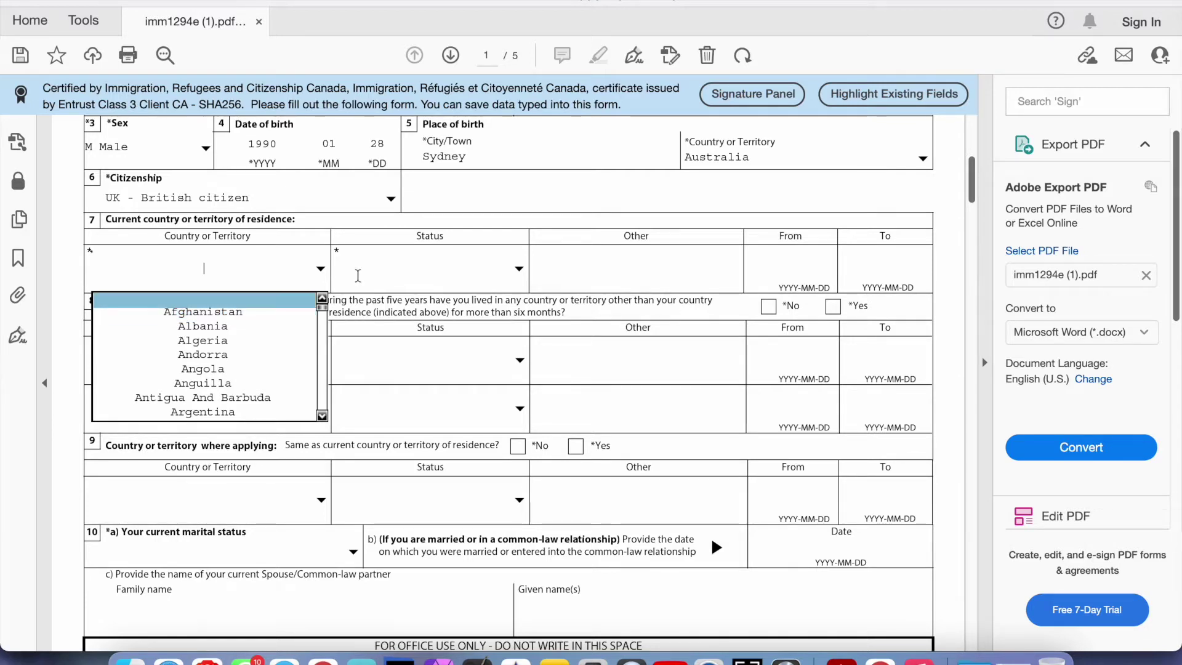
pyautogui.click(358, 275)
pyautogui.scroll(1, 358, 275)
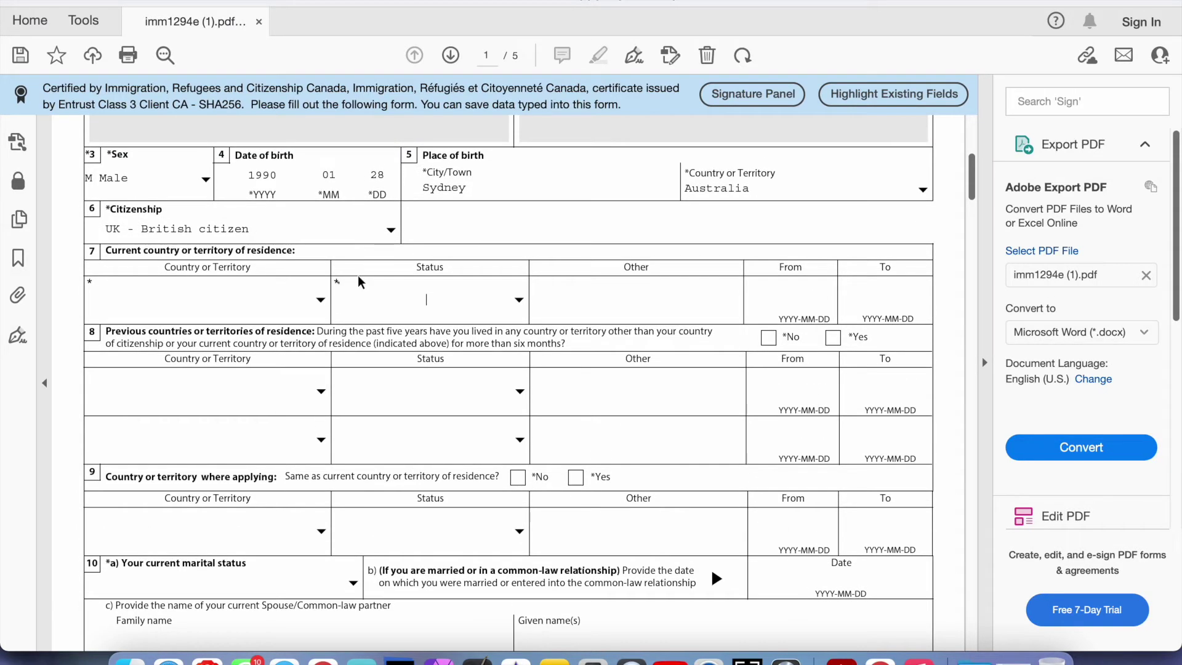
pyautogui.click(321, 302)
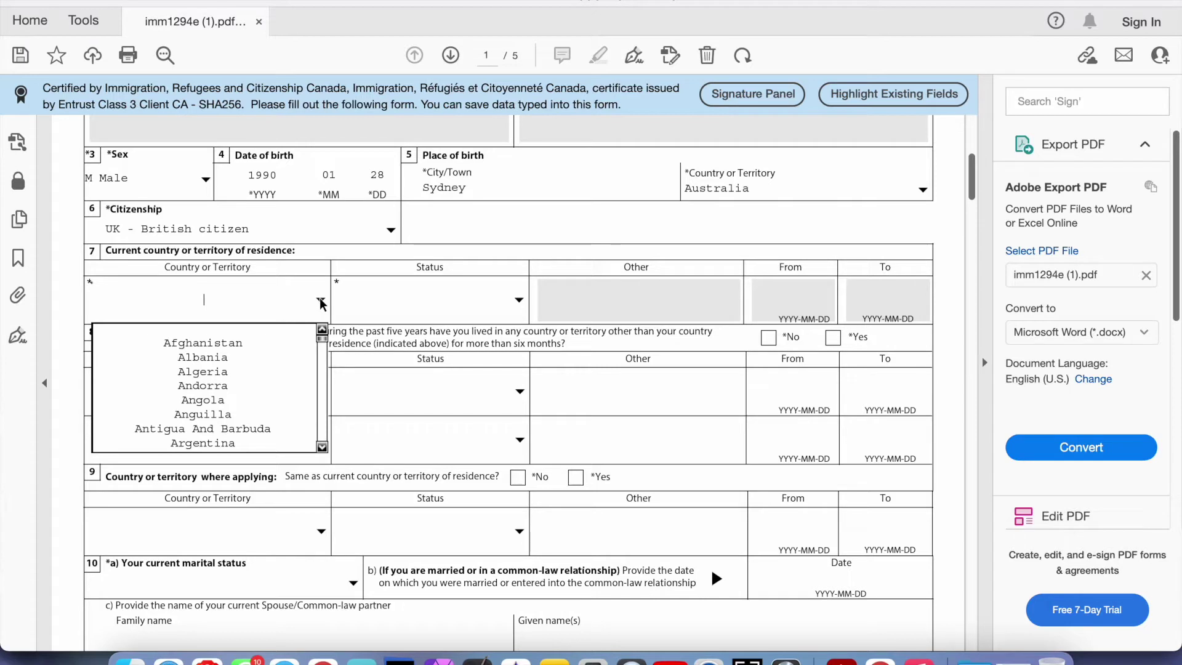
pyautogui.press('Tab')
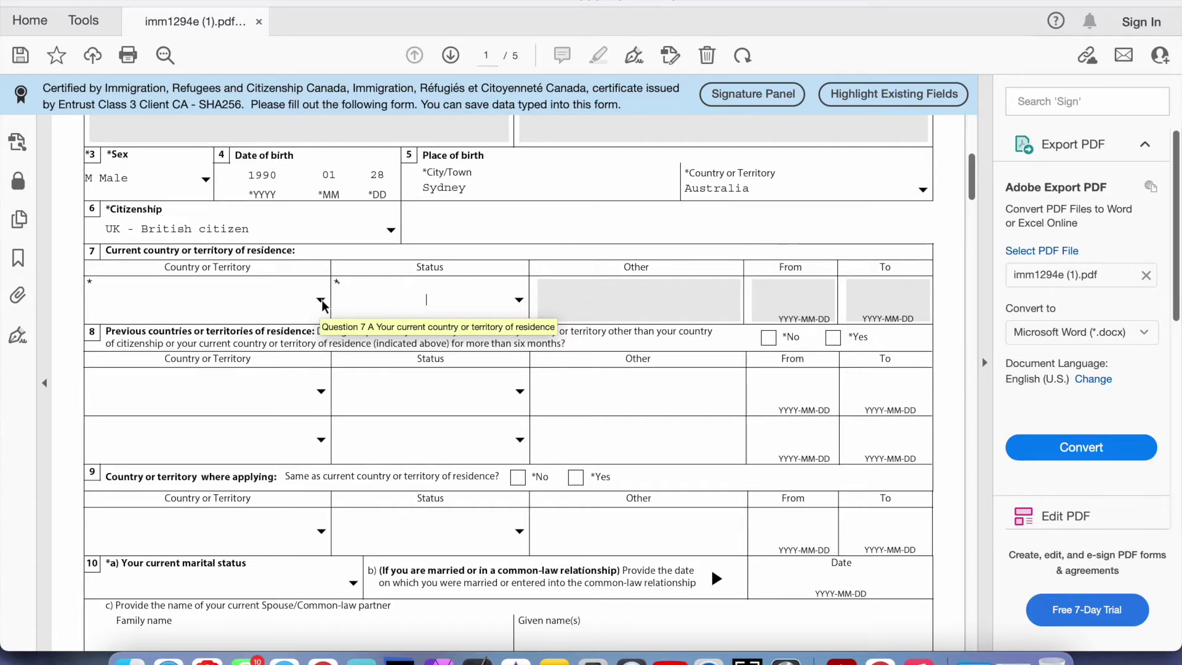
pyautogui.click(321, 300)
pyautogui.write('g')
pyautogui.press('Down')
pyautogui.press('Down')
pyautogui.press('Down')
pyautogui.press('Down')
pyautogui.press('Down')
pyautogui.press('Down')
pyautogui.press('Down')
pyautogui.press('Down')
pyautogui.press('Down')
pyautogui.press('Down')
pyautogui.press('Down')
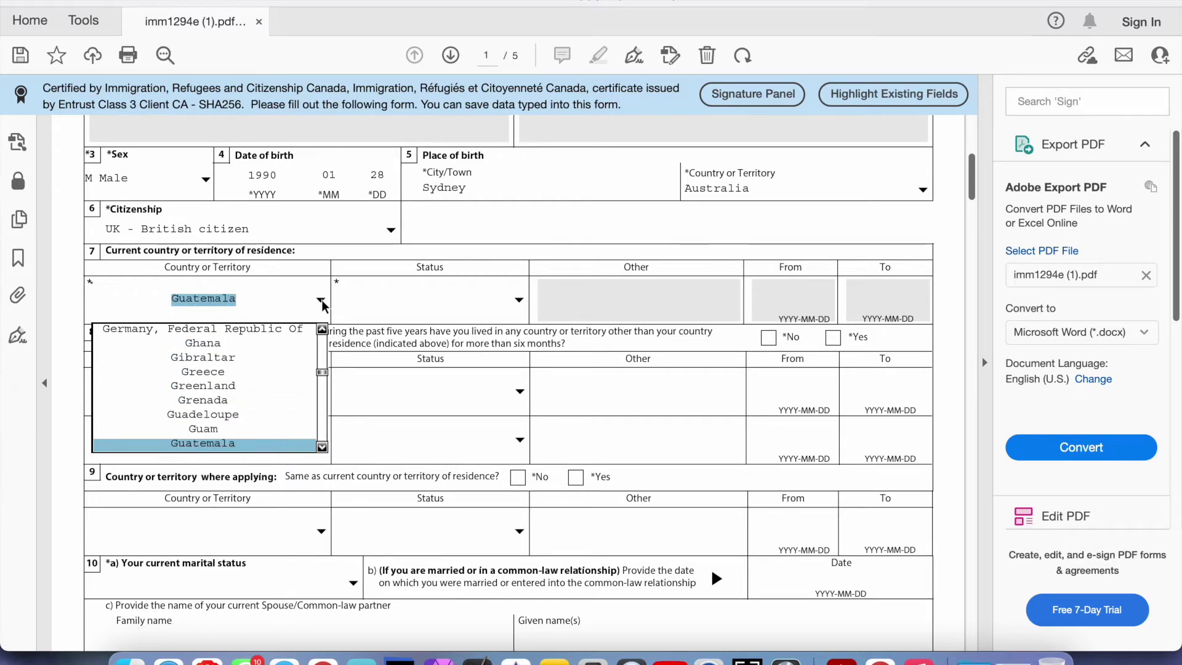
pyautogui.click(519, 300)
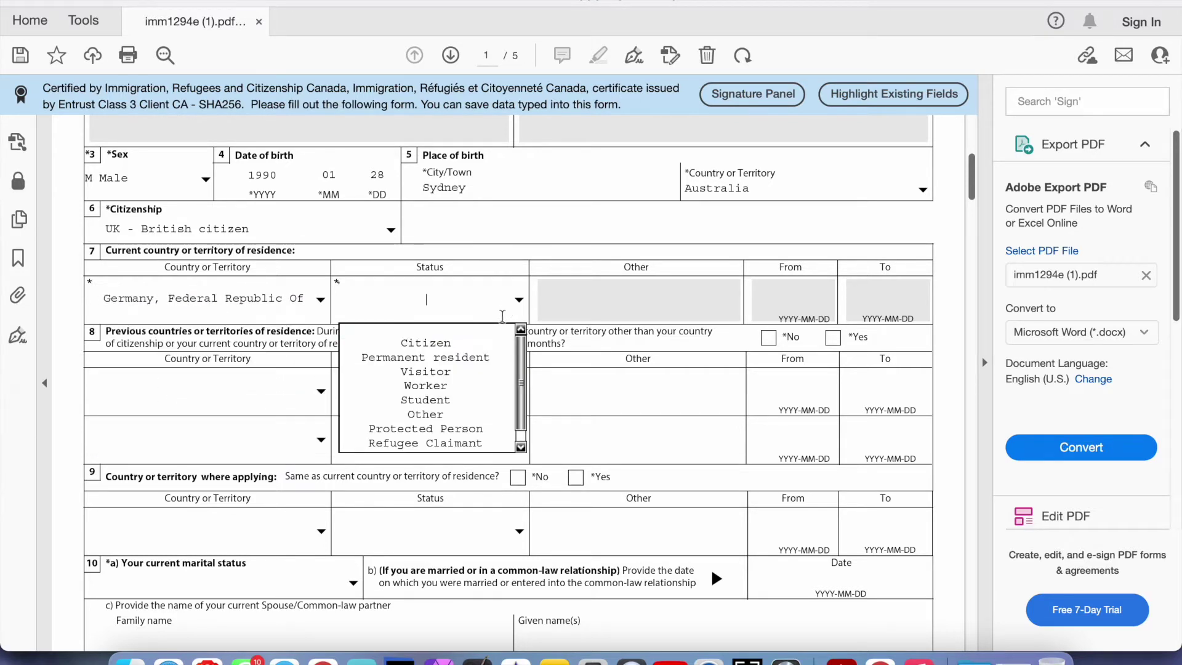
pyautogui.click(469, 400)
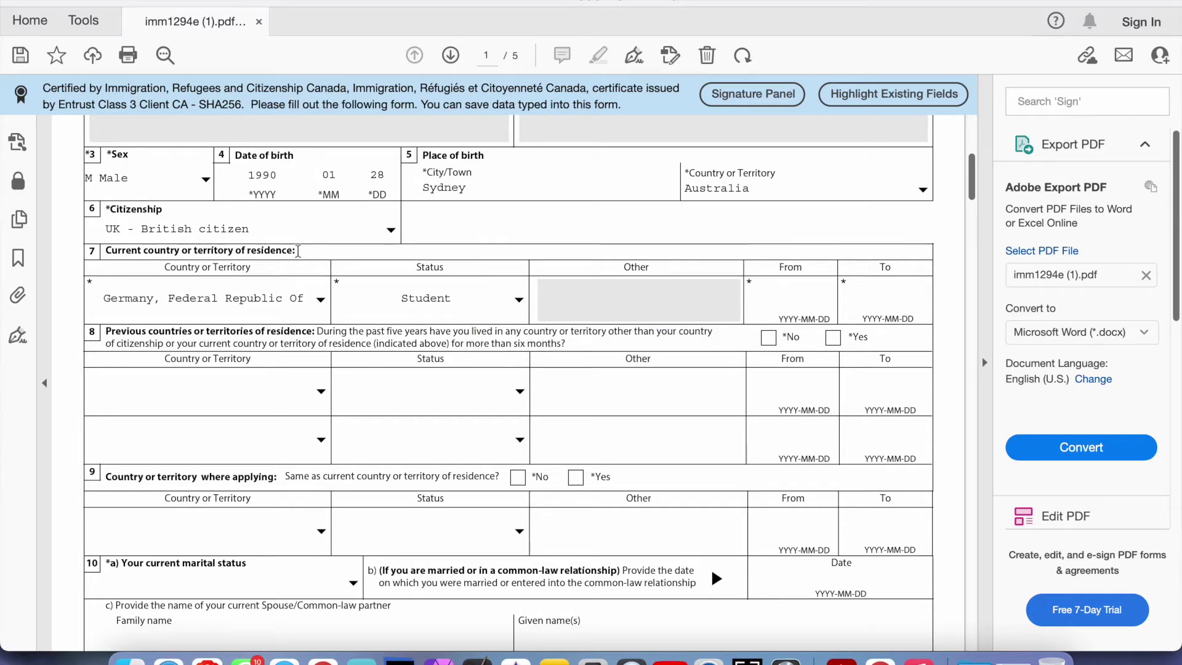
pyautogui.moveTo(298, 250); pyautogui.dragTo(229, 248)
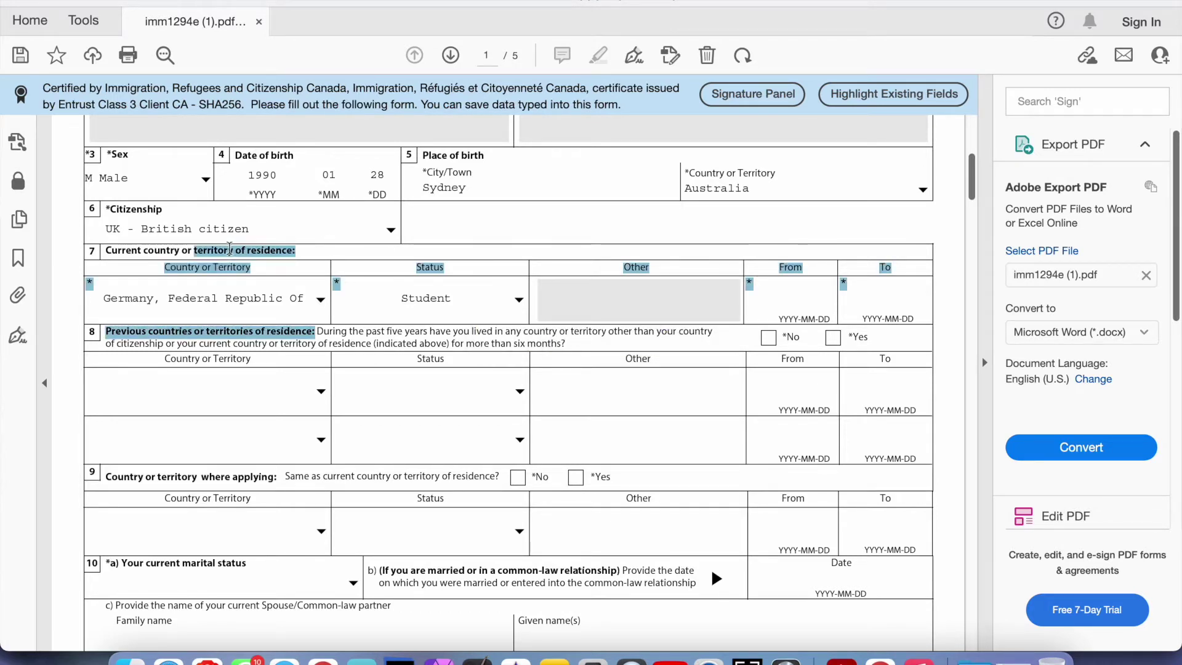
pyautogui.click(253, 290)
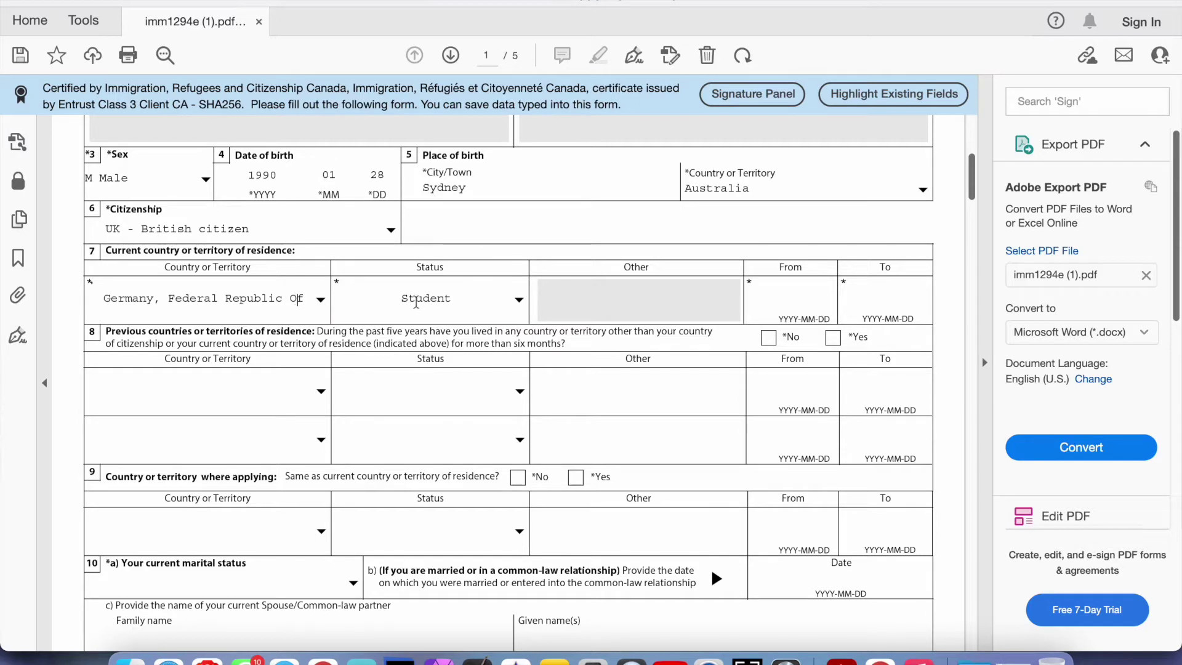
pyautogui.click(237, 302)
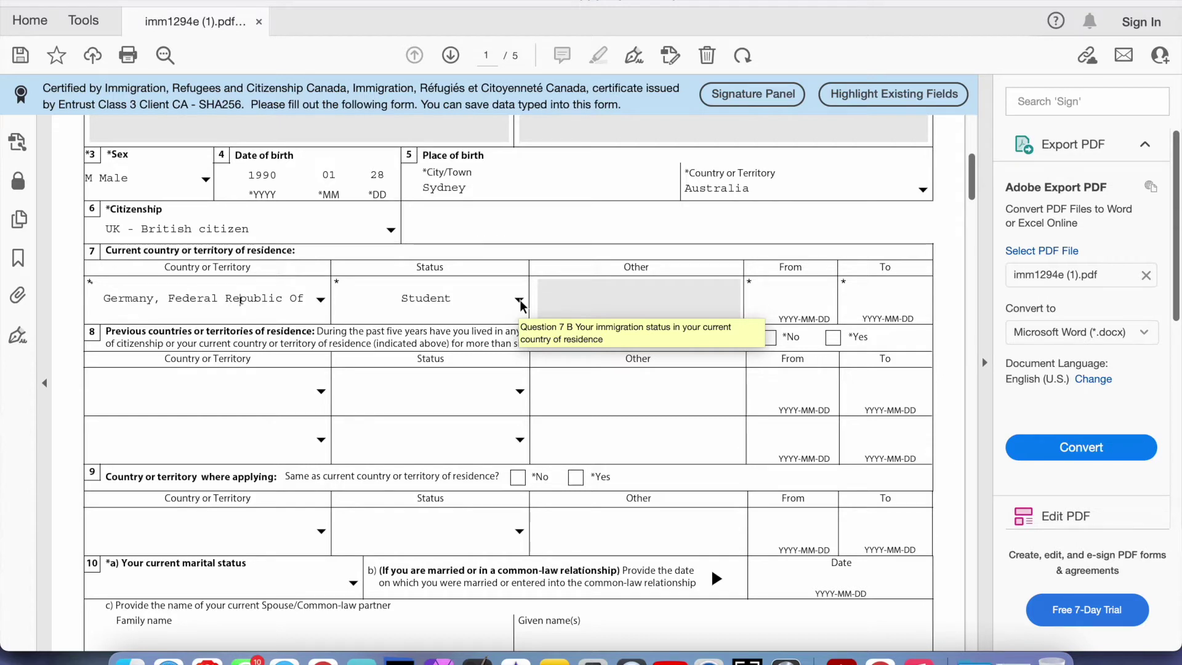
# Enter residence dates From 2021-01-01 To 2022-03-28 and dismiss the date warning
pyautogui.click(775, 305)
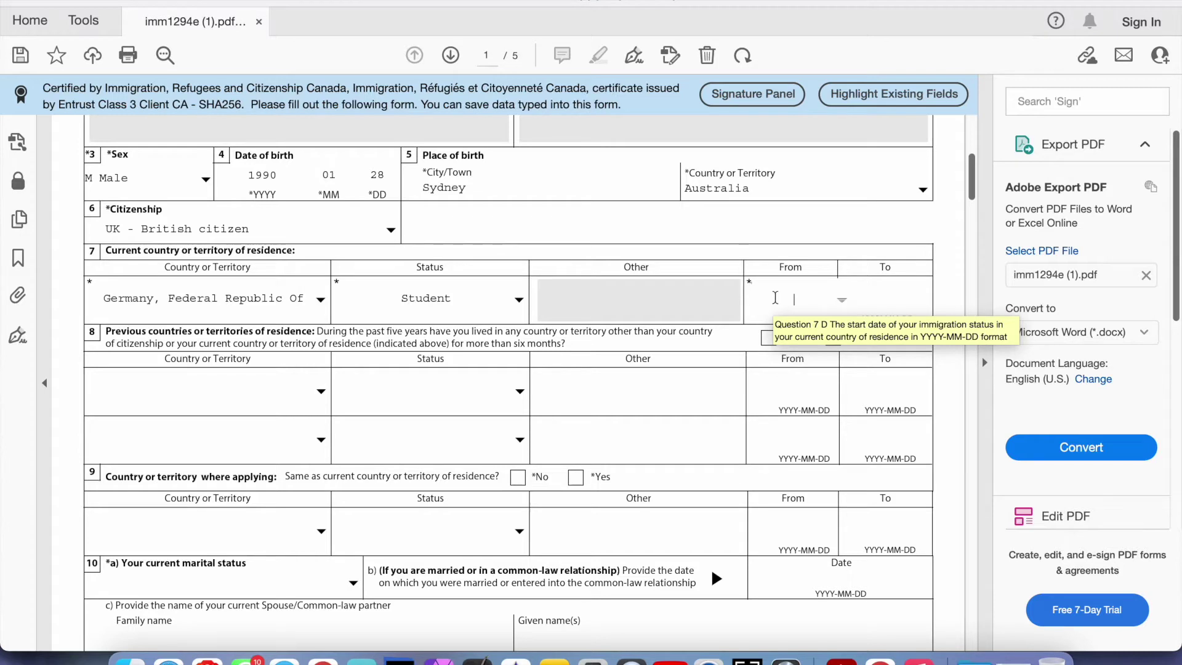
pyautogui.write('2021-01-01')
pyautogui.click(875, 300)
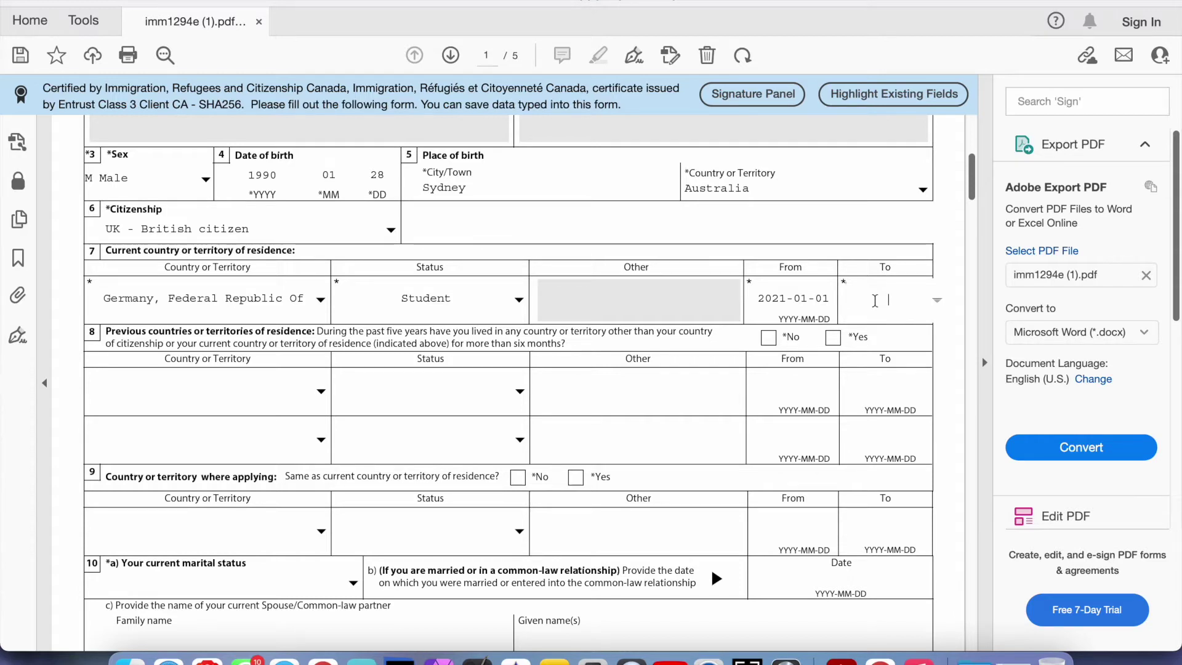
pyautogui.write('2022-03-28')
pyautogui.click(865, 240)
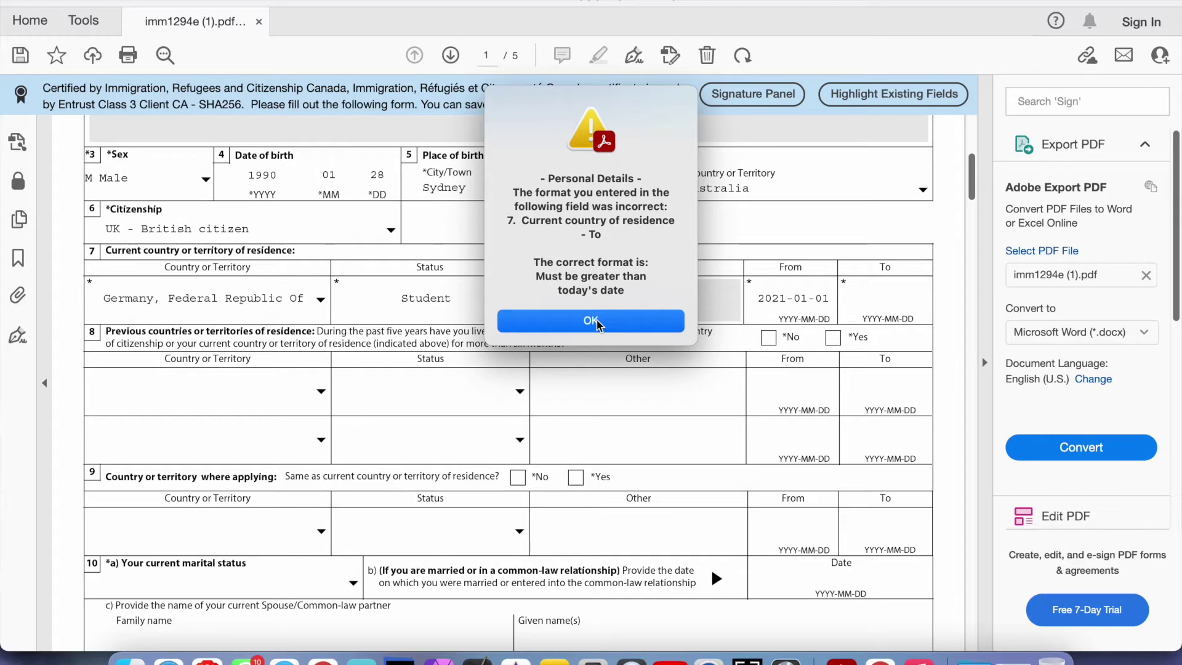
pyautogui.click(596, 322)
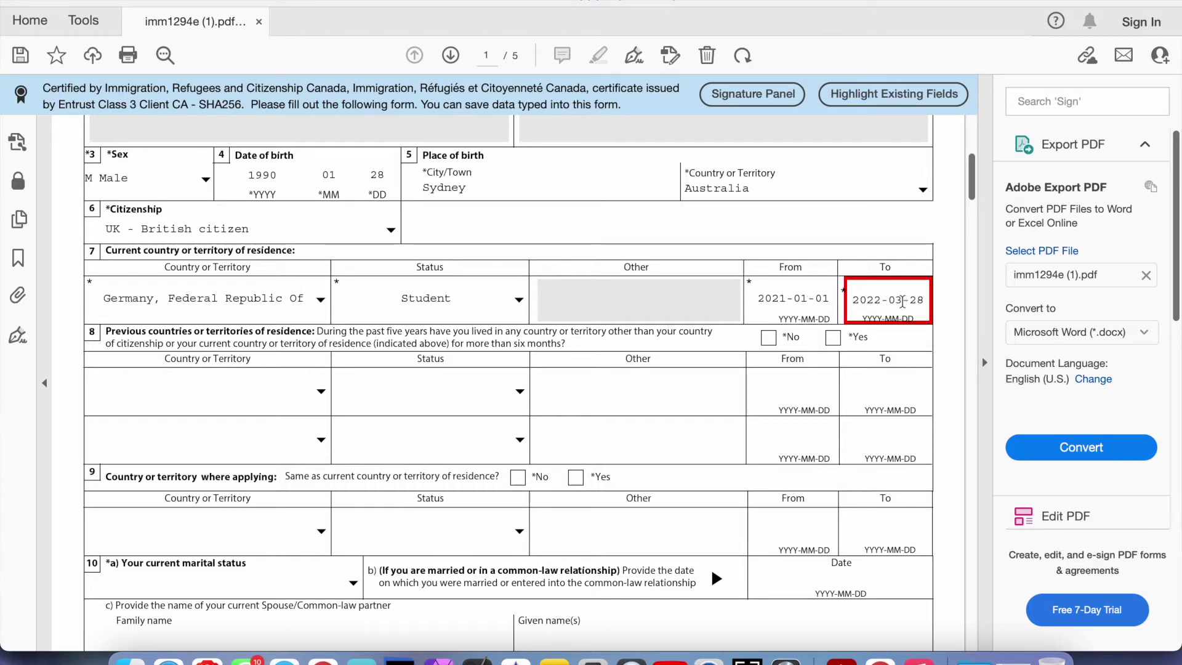
# Change the end date's month to 09, making it 2022-09-28
pyautogui.click(903, 302)
pyautogui.moveTo(903, 302); pyautogui.dragTo(886, 306)
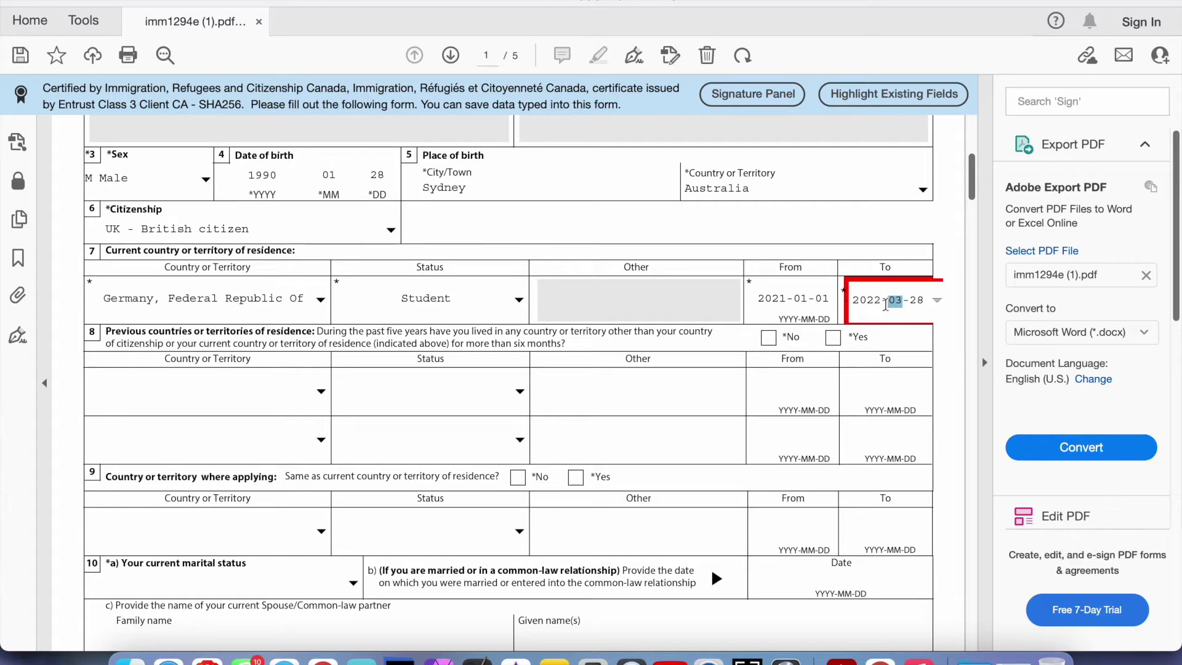
pyautogui.write('09')
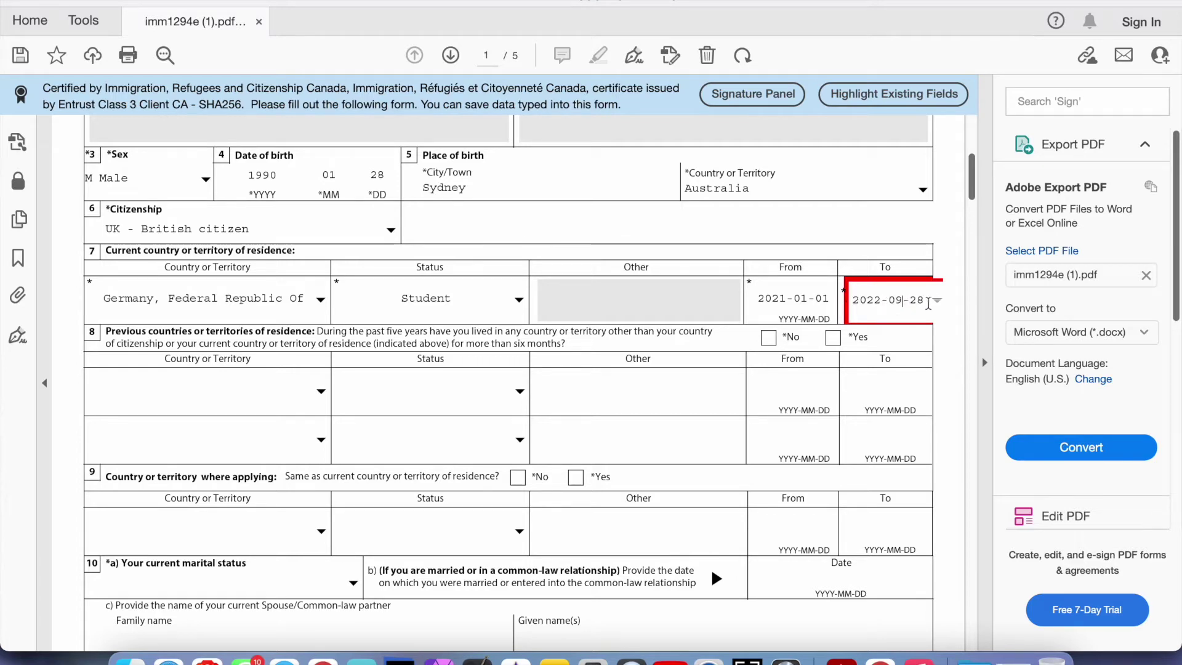
pyautogui.click(877, 234)
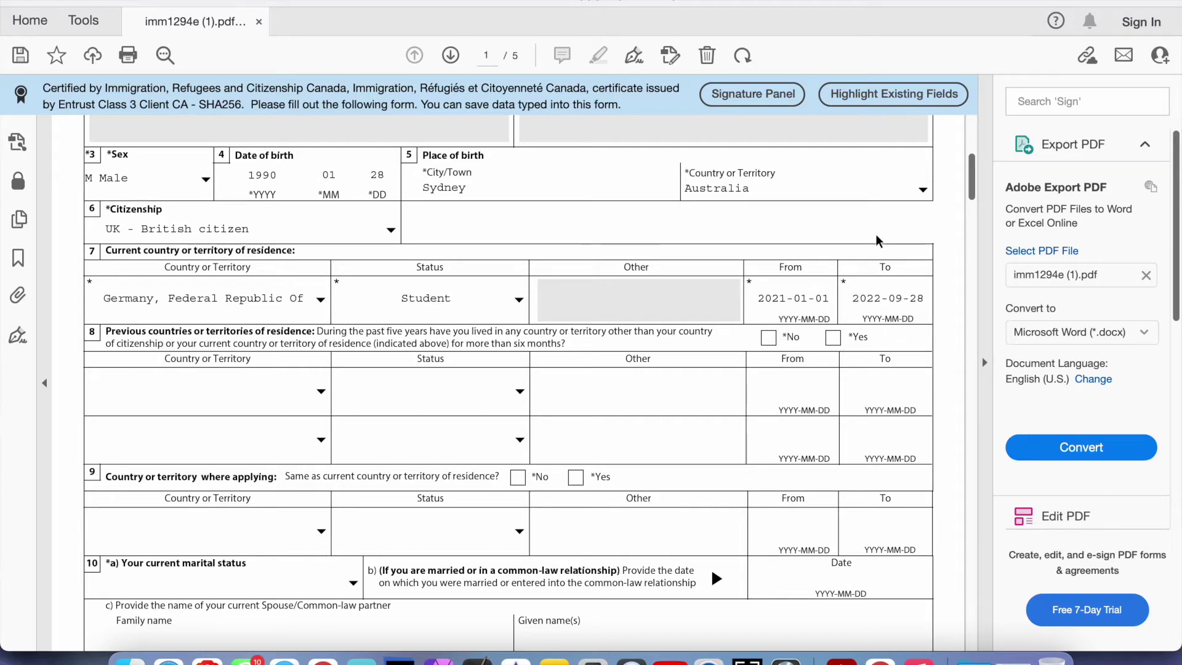
pyautogui.scroll(-1, 879, 288)
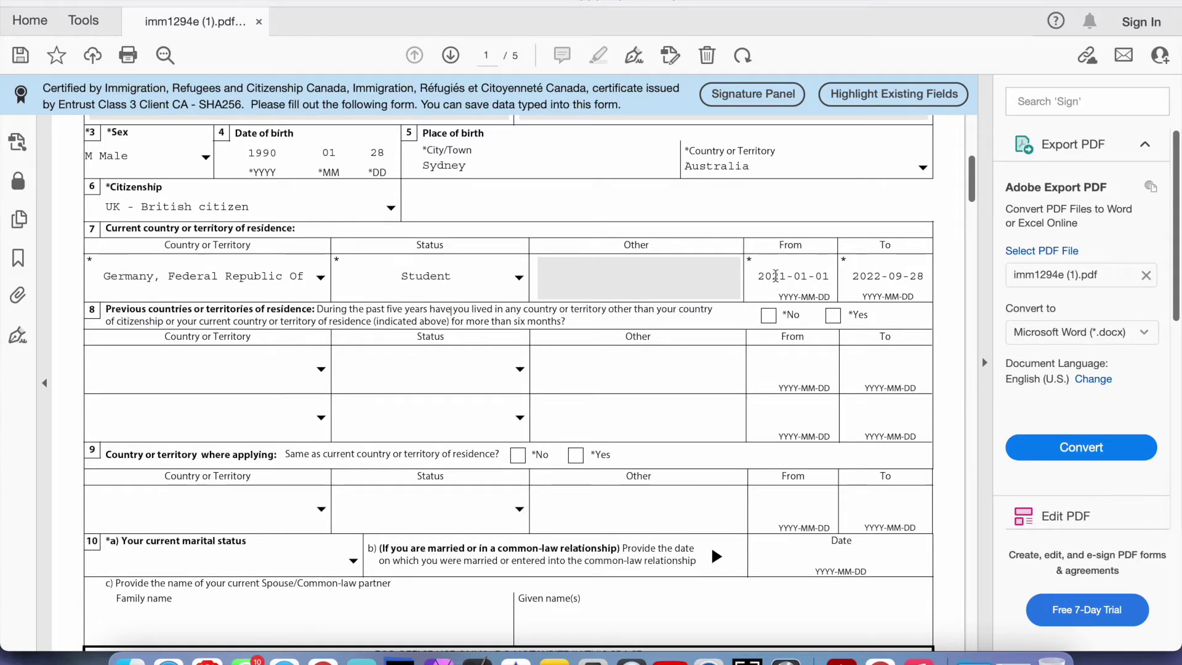
pyautogui.moveTo(775, 275); pyautogui.dragTo(805, 272)
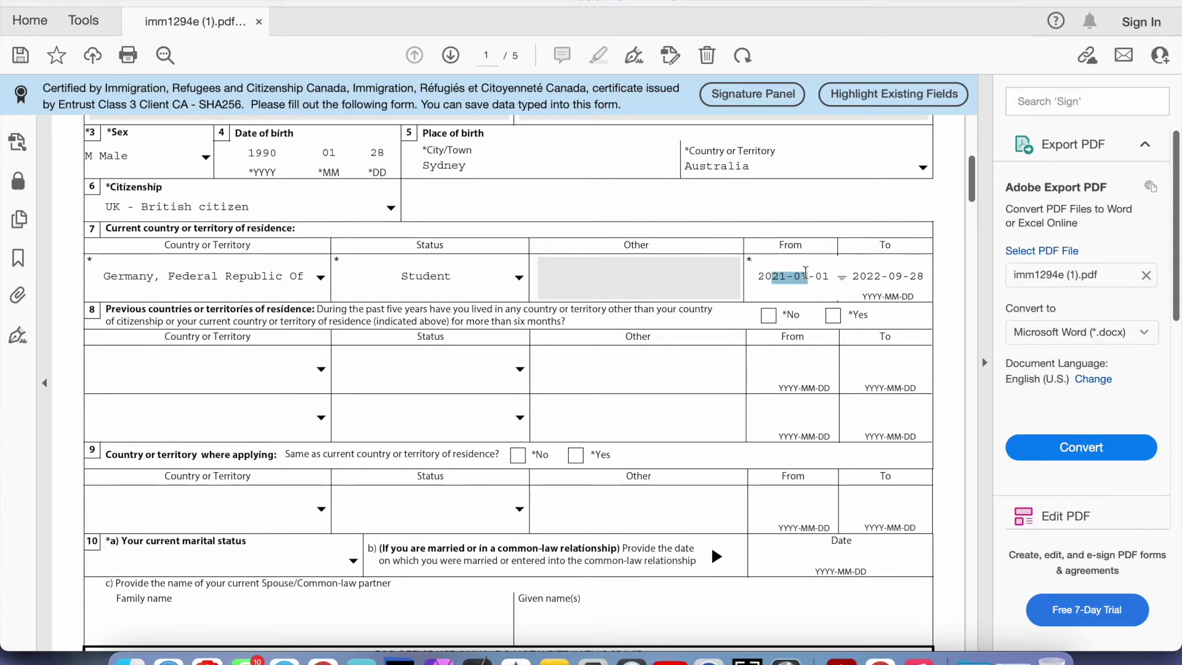
pyautogui.click(779, 274)
pyautogui.click(885, 272)
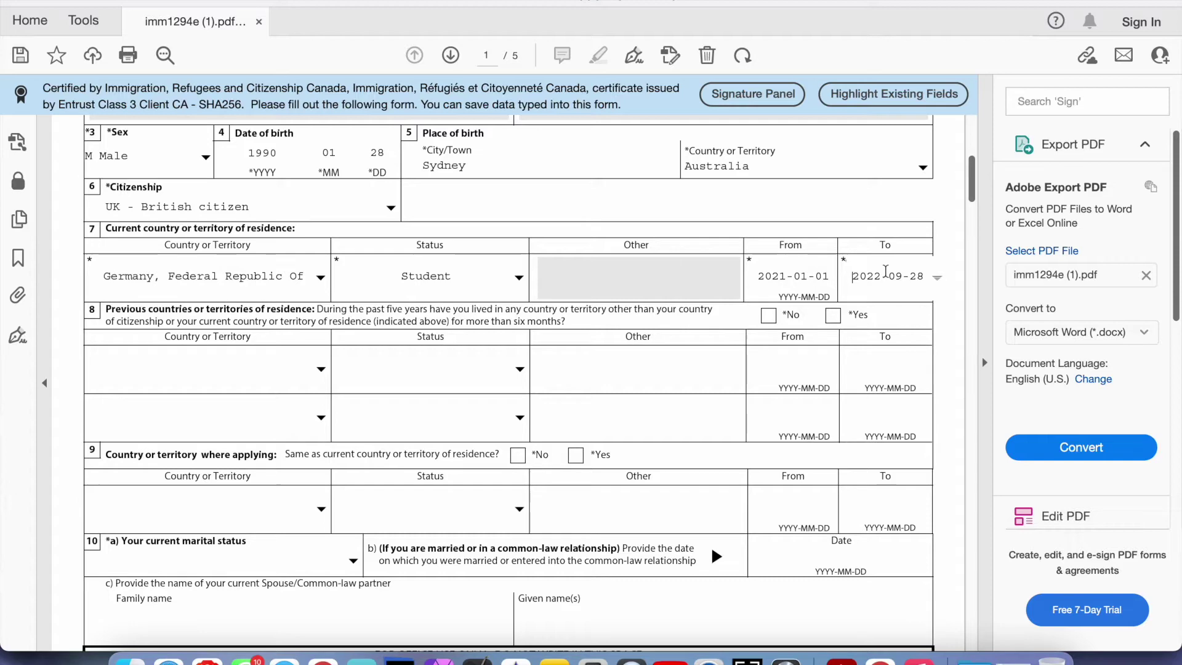
pyautogui.click(839, 203)
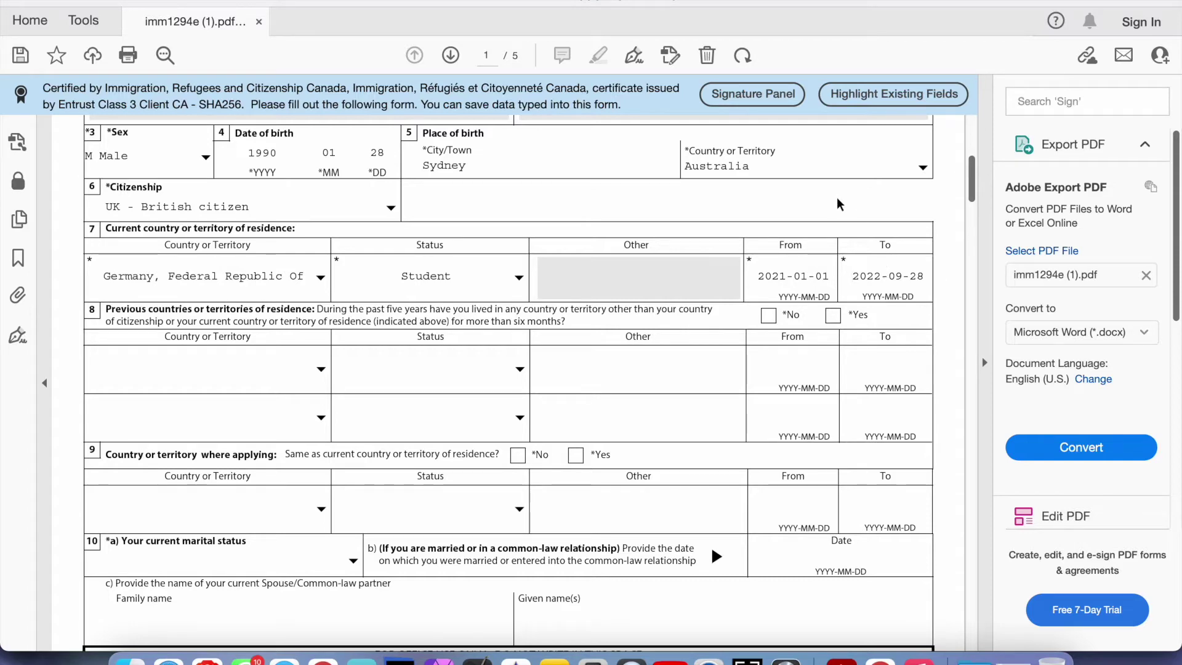
pyautogui.scroll(-2, 541, 269)
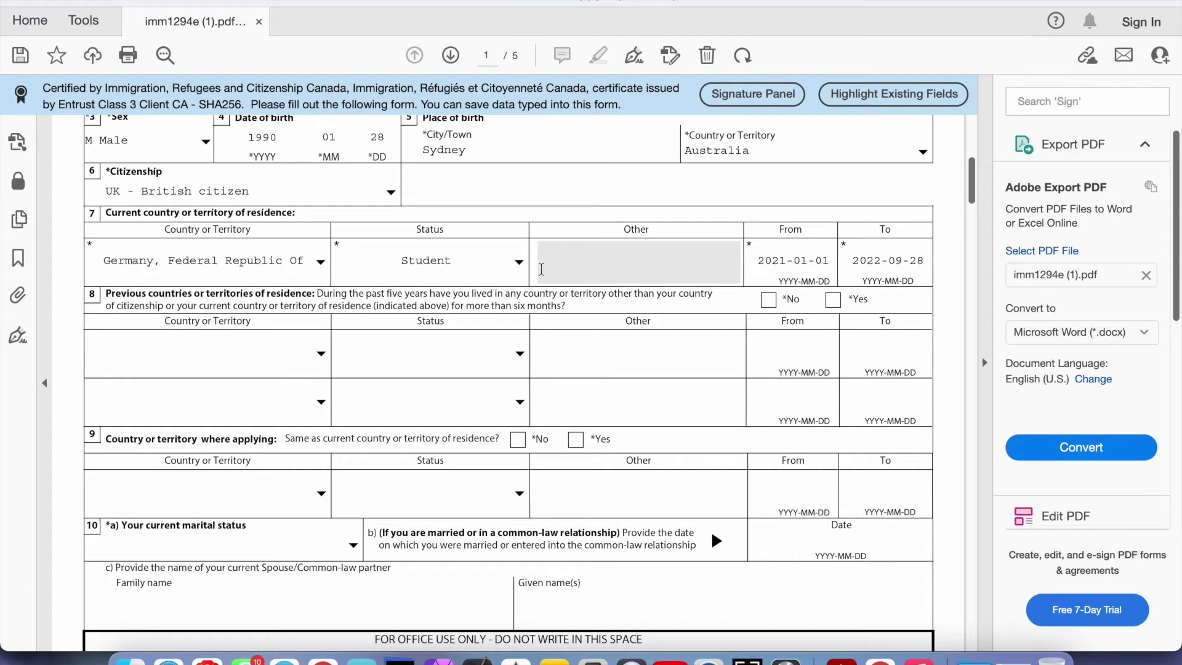
pyautogui.scroll(-3, 541, 269)
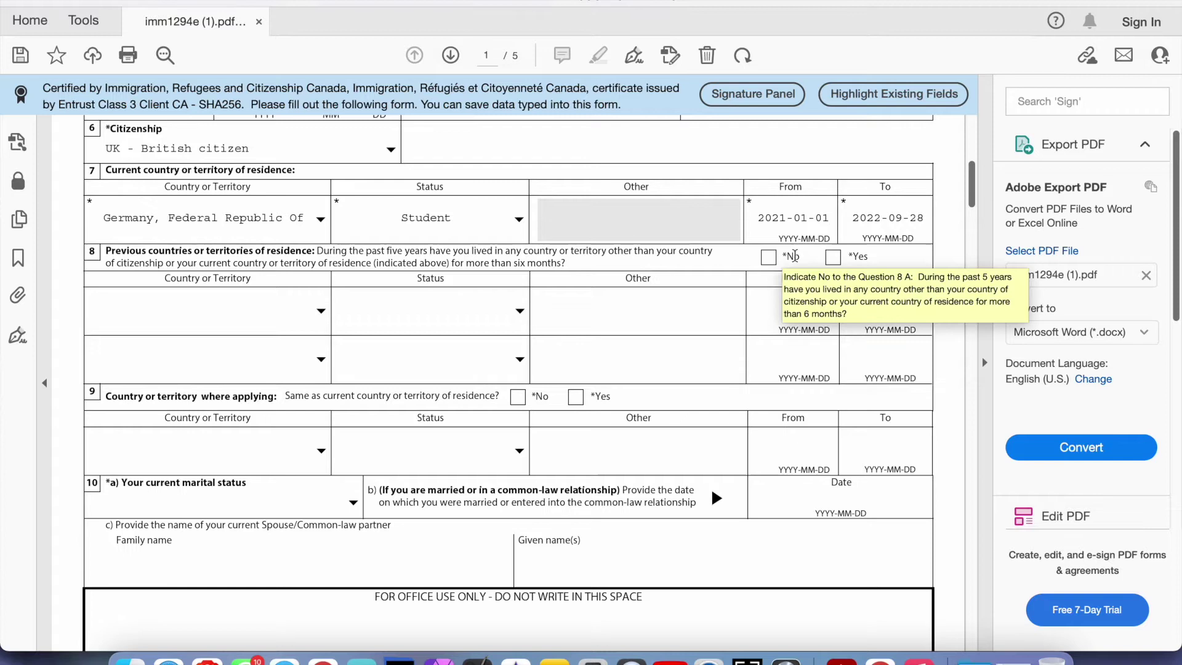
# Toggle question 8 from No to Yes and open the first country list without choosing
pyautogui.click(770, 259)
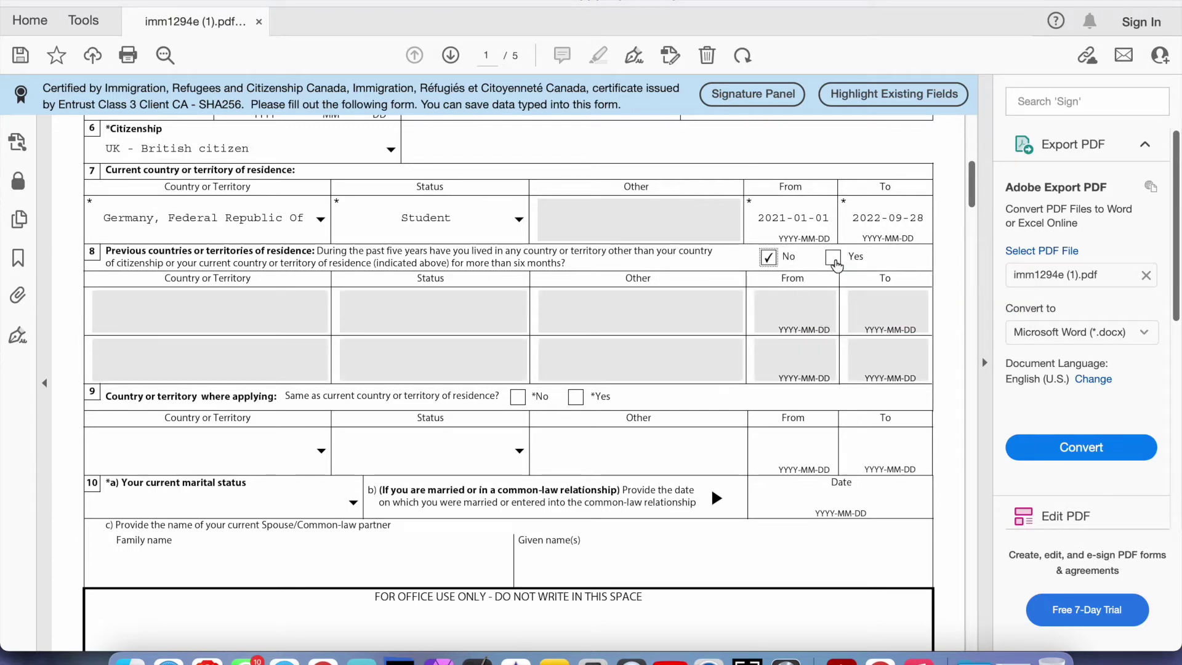
pyautogui.click(834, 259)
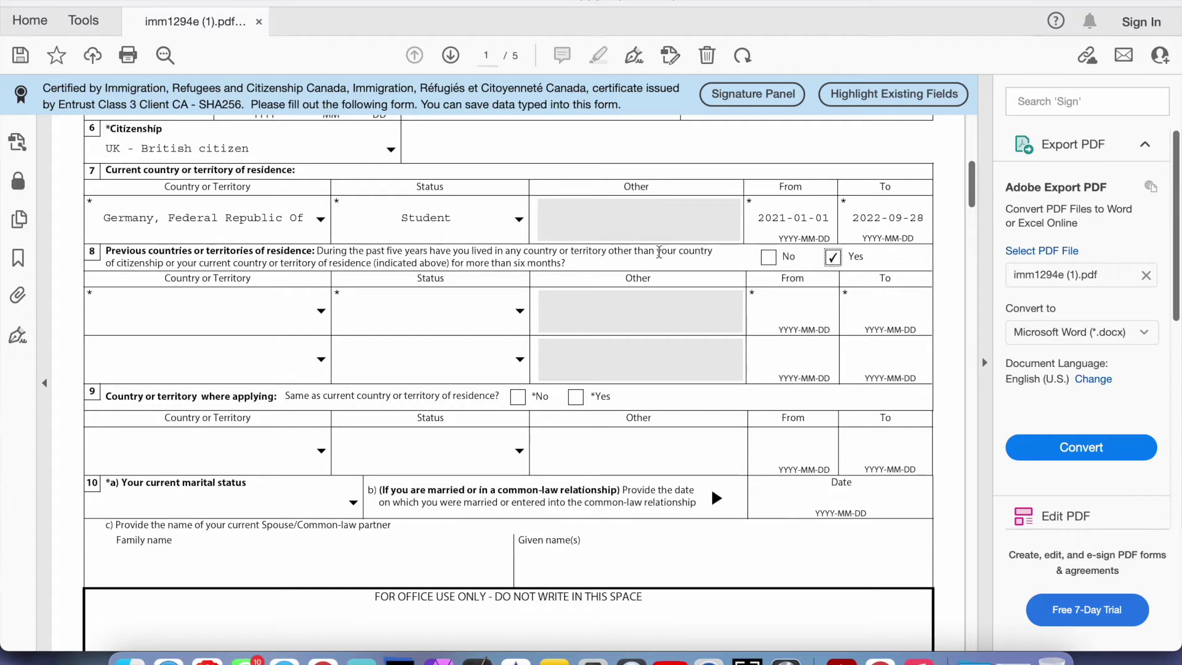
pyautogui.click(209, 310)
pyautogui.click(210, 310)
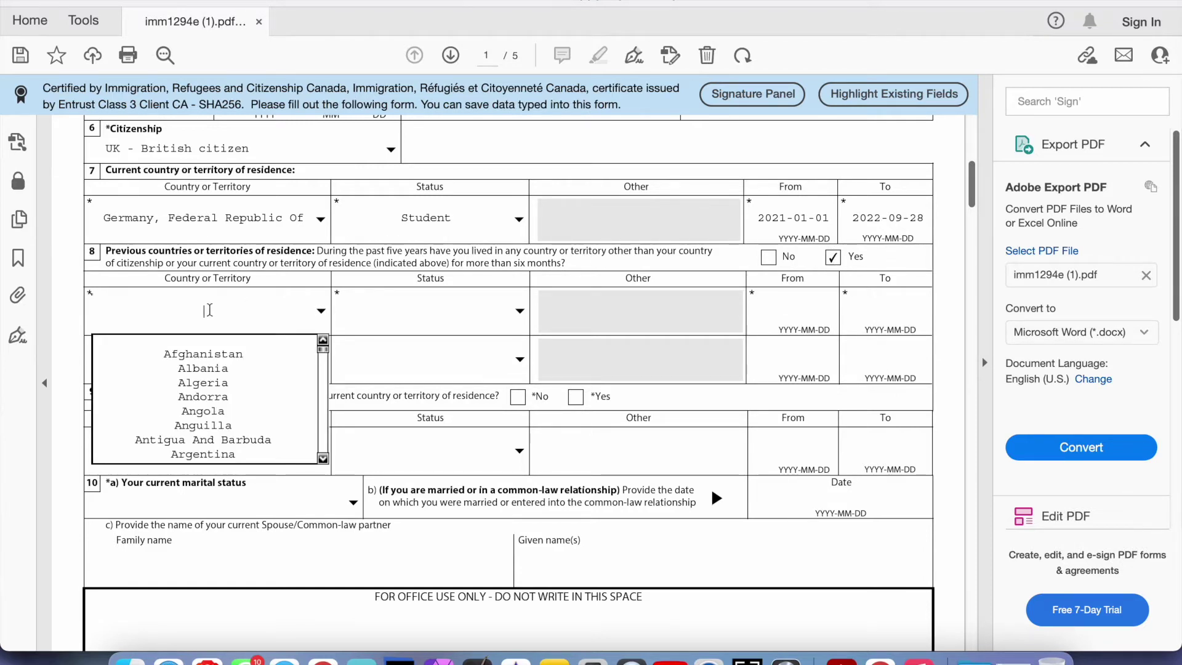
pyautogui.click(209, 220)
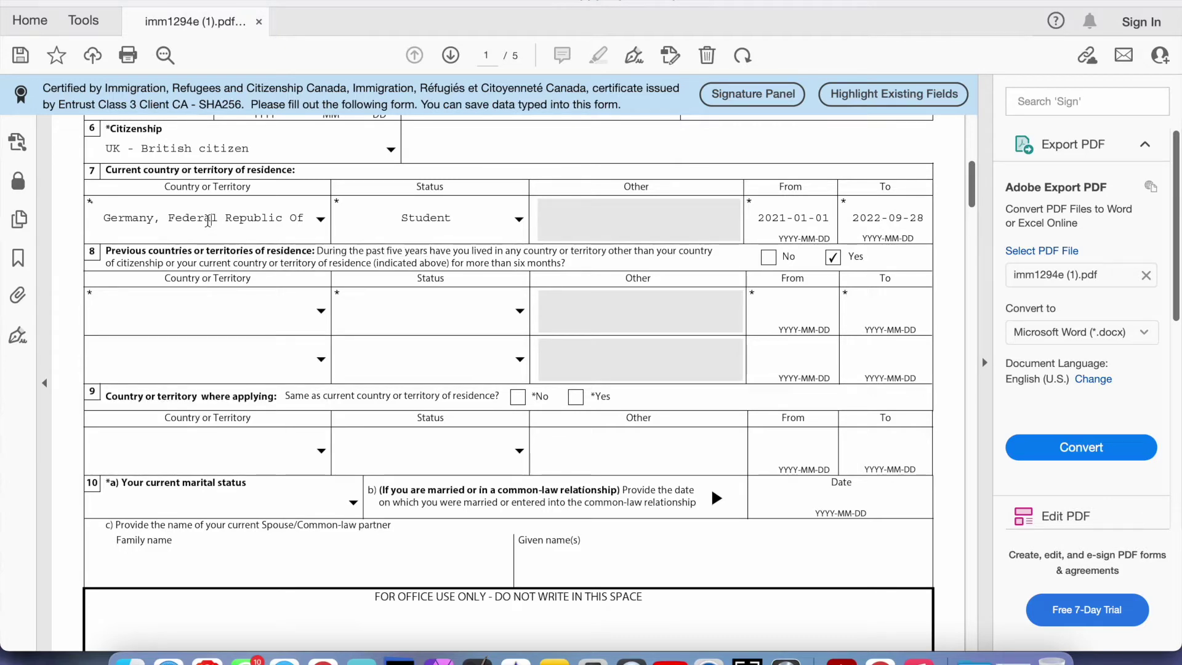
# Set question 8 back to No and highlight wording near the previous-country rows
pyautogui.scroll(2, 206, 210)
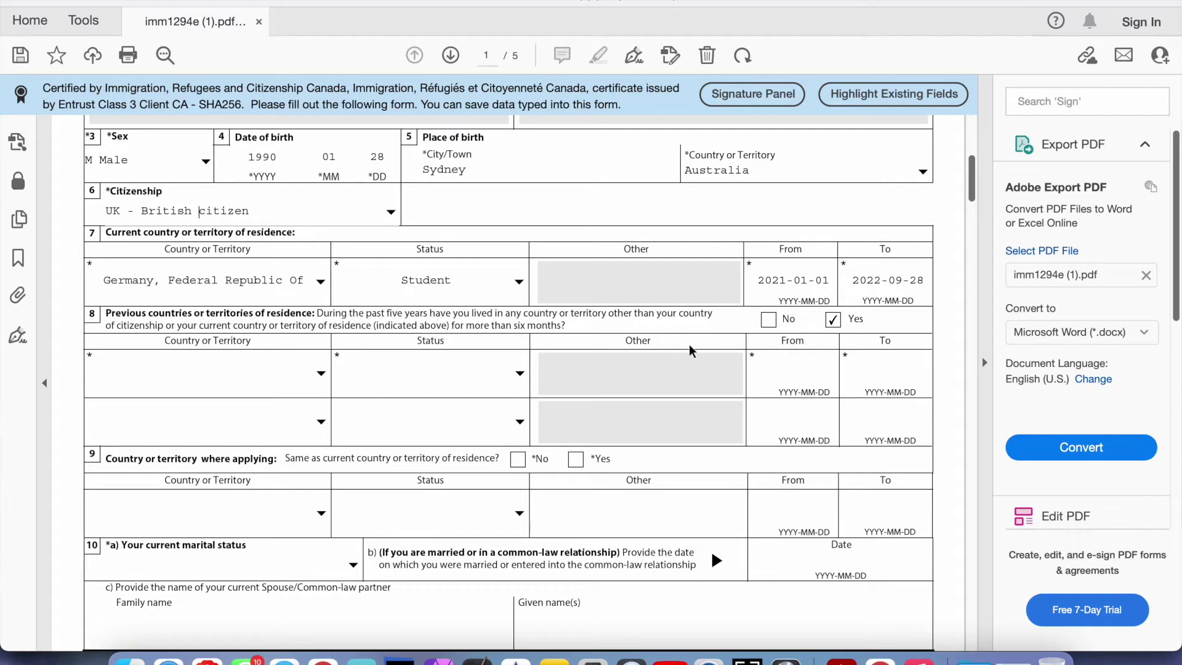
pyautogui.click(767, 320)
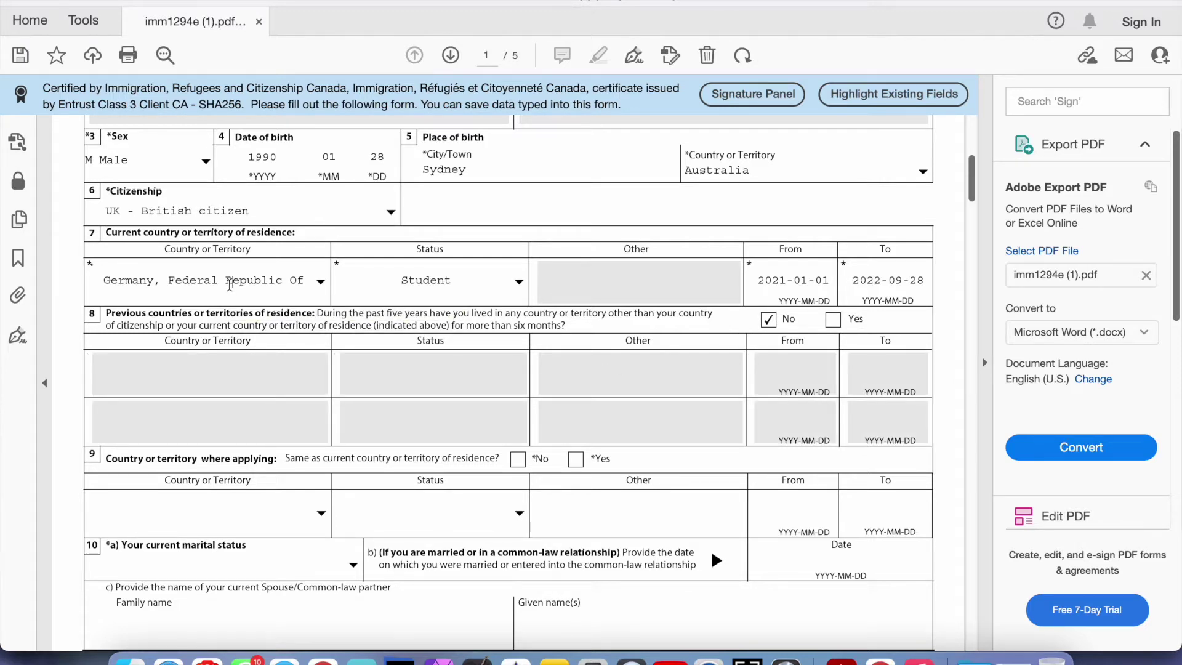
pyautogui.moveTo(182, 330); pyautogui.dragTo(335, 330)
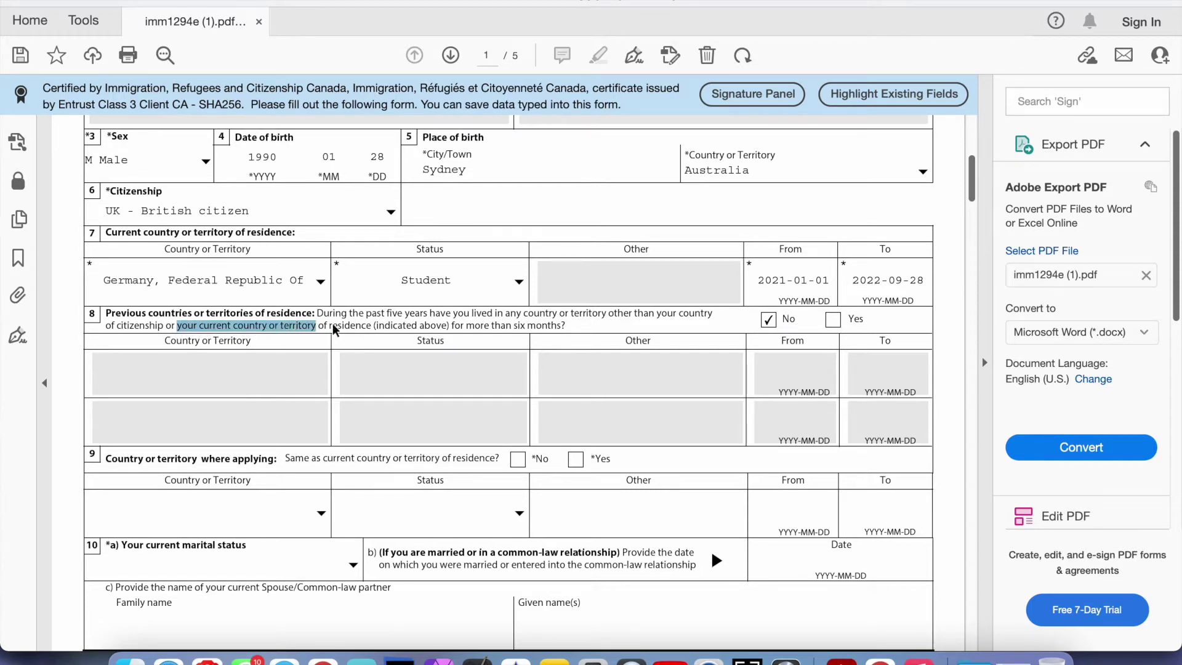
pyautogui.click(220, 280)
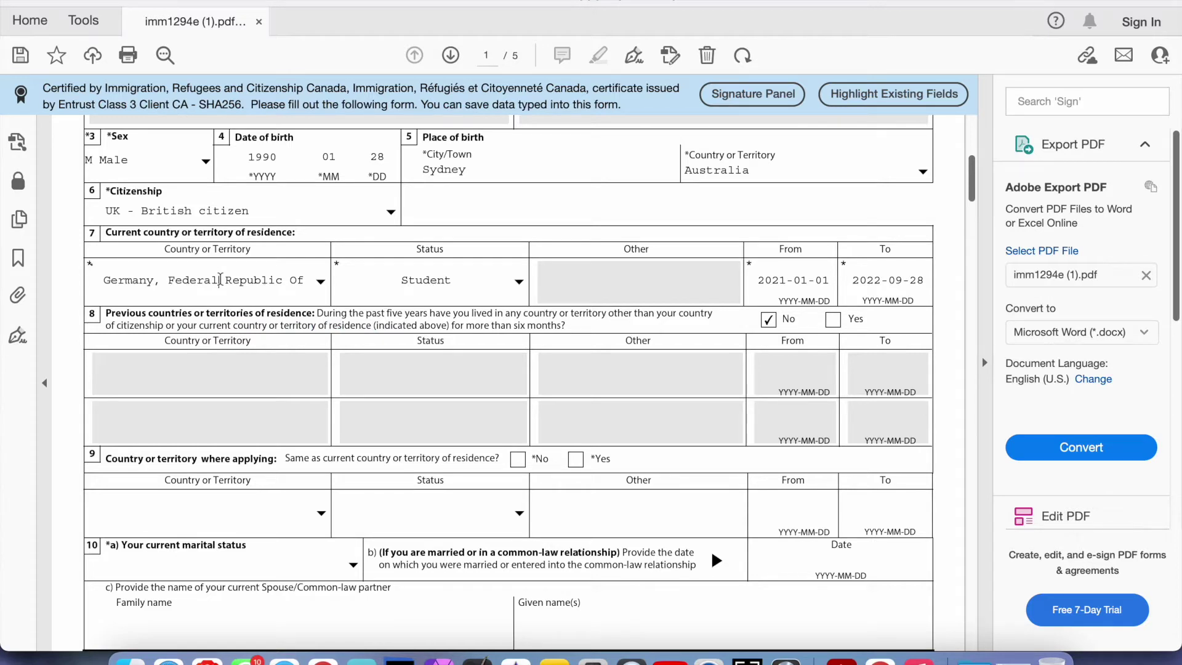
pyautogui.click(249, 370)
pyautogui.moveTo(252, 280); pyautogui.dragTo(386, 264)
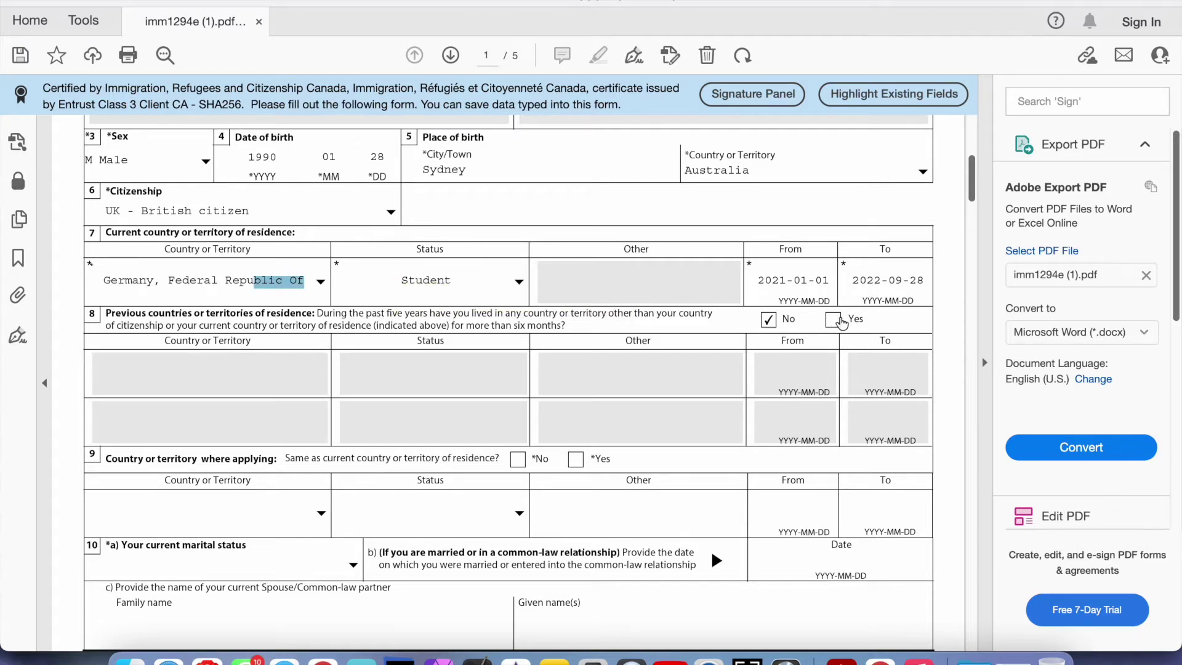
# Answer Yes to question 8 and set the first row to Italy, Worker
pyautogui.click(835, 319)
pyautogui.click(214, 372)
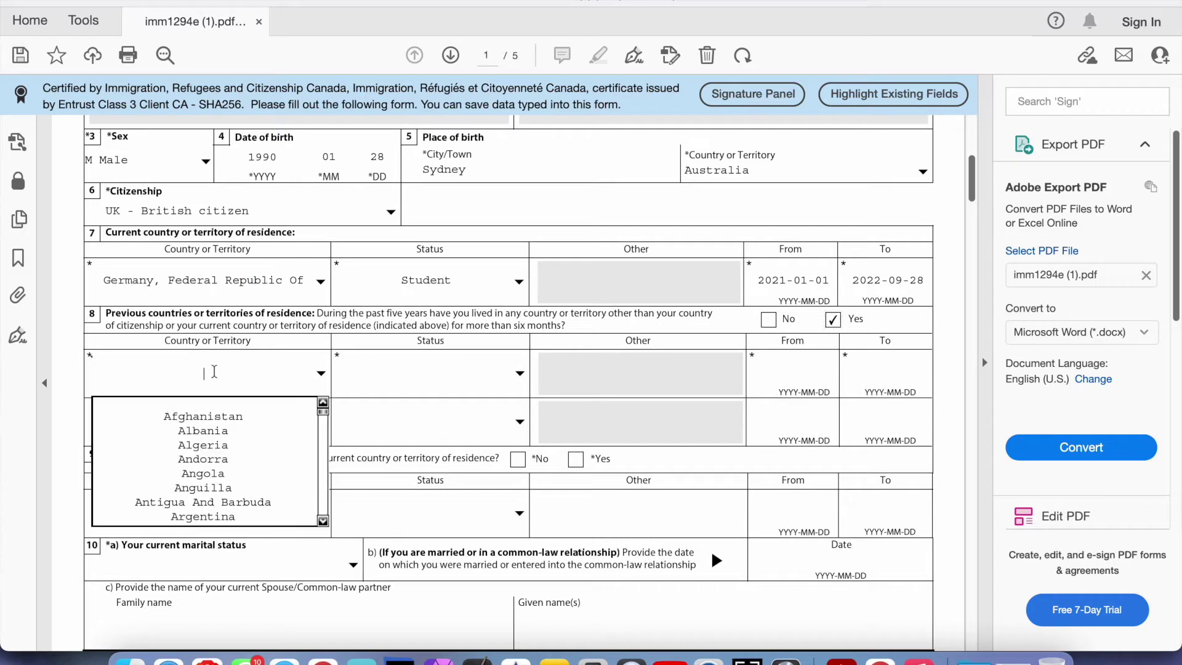
pyautogui.press('Down')
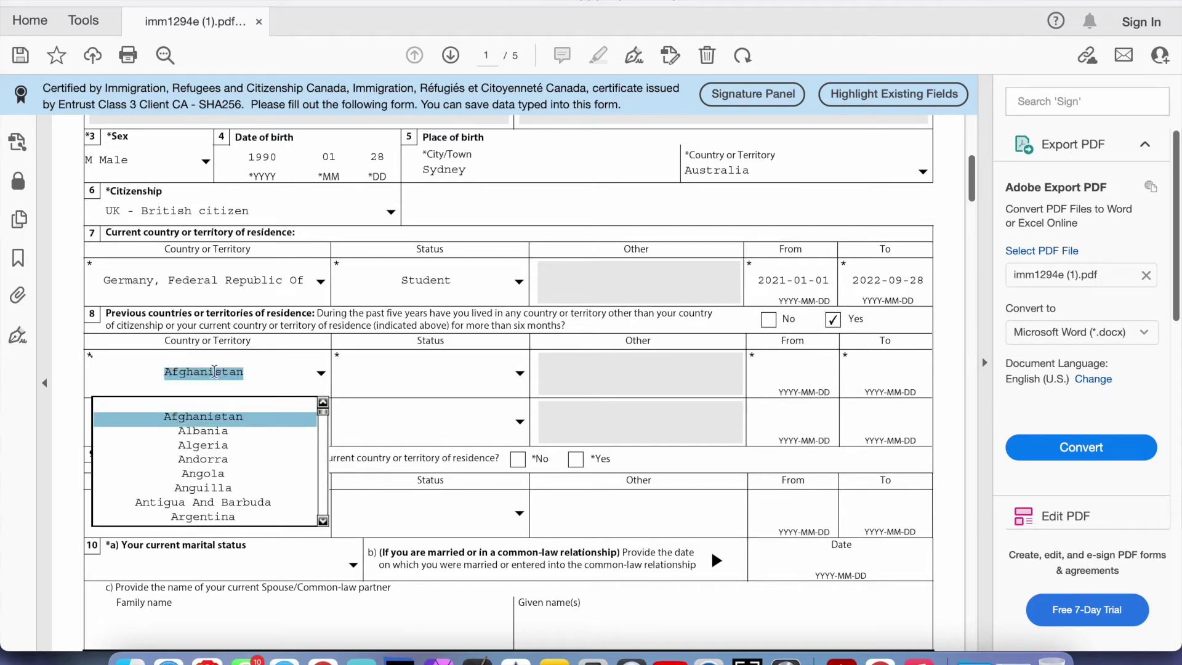
pyautogui.write('it')
pyautogui.press('Return')
pyautogui.click(382, 372)
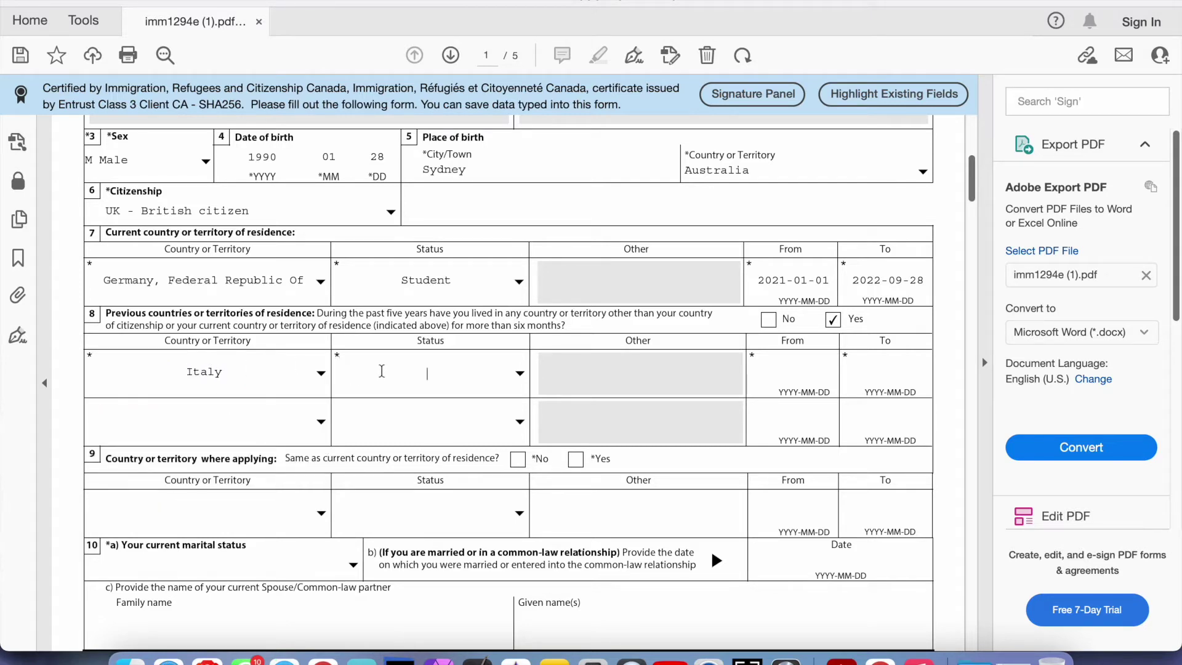
pyautogui.press('Down')
pyautogui.press('Down')
pyautogui.press('Down')
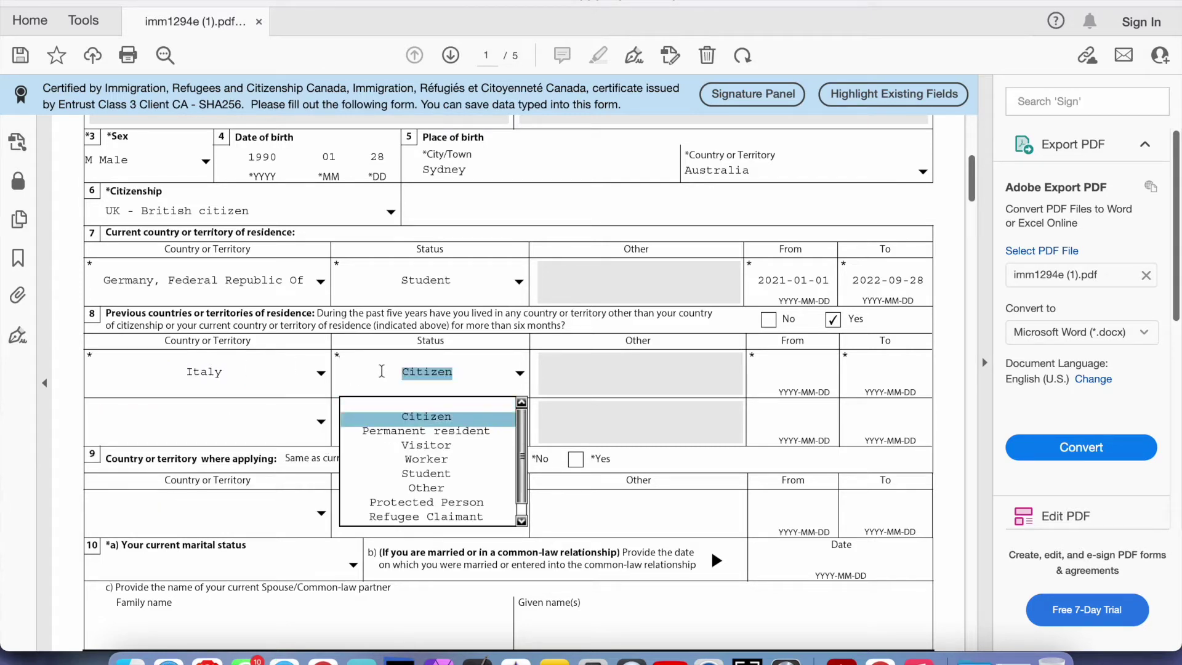
pyautogui.press('Down')
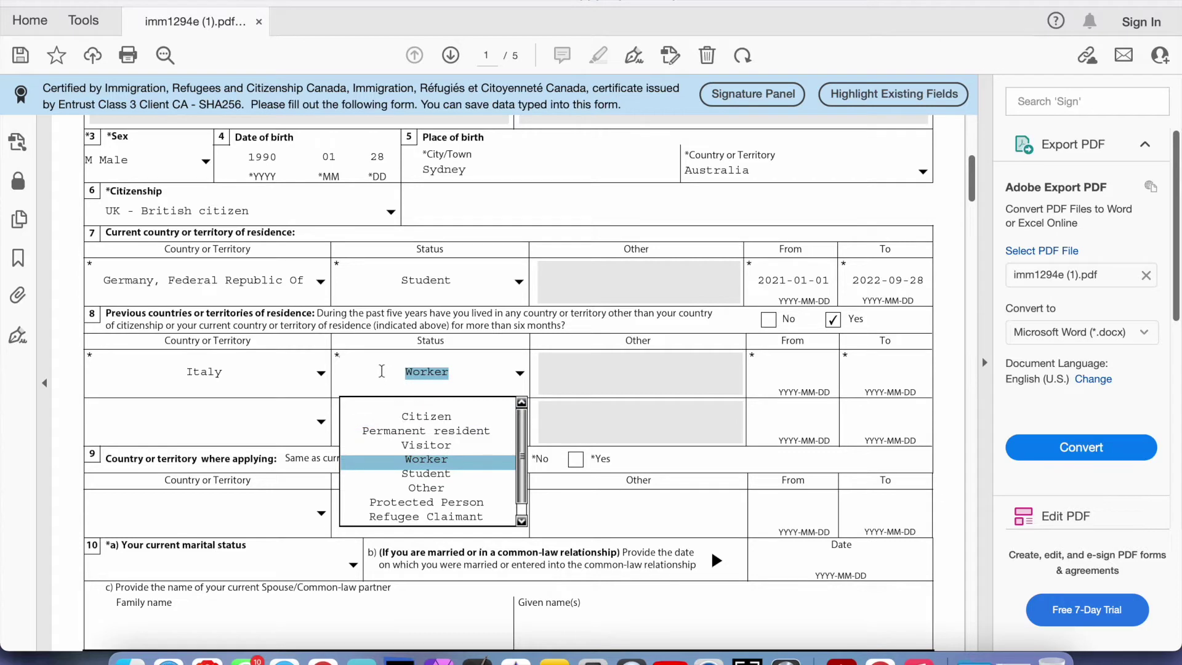
pyautogui.press('Return')
# Enter that row's residence dates From 2019-01-01 To 2020-01-01
pyautogui.click(780, 373)
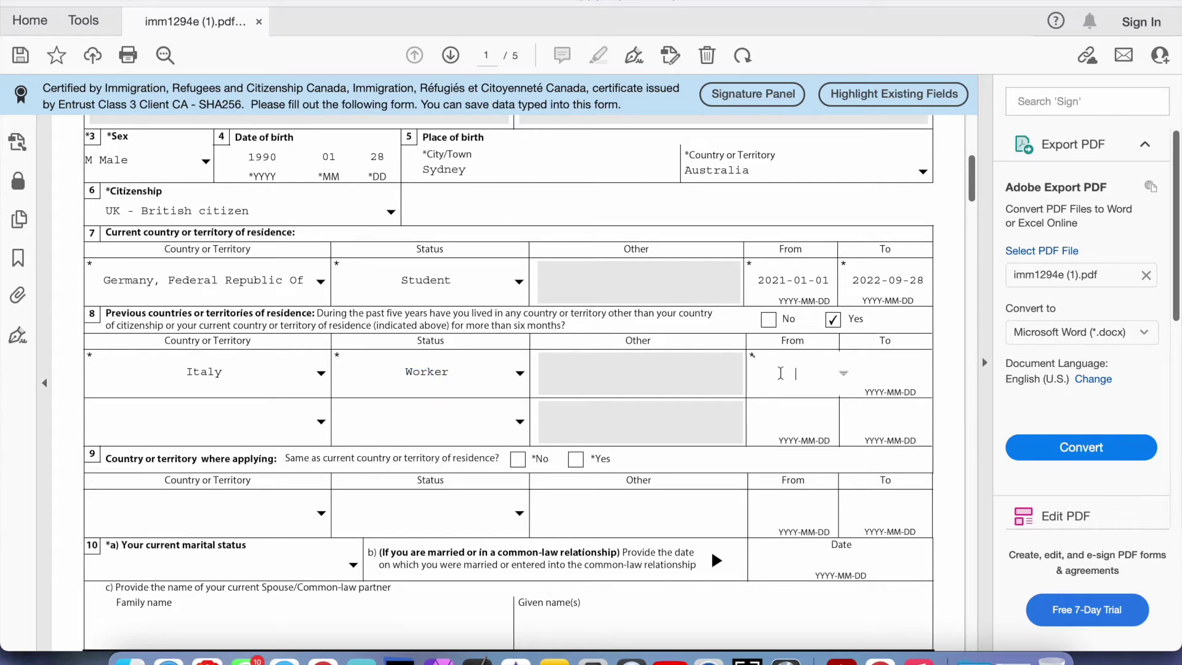
pyautogui.write('2019')
pyautogui.write('01')
pyautogui.press('BackSpace')
pyautogui.press('BackSpace')
pyautogui.write('-01-01')
pyautogui.press('Tab')
pyautogui.write('20')
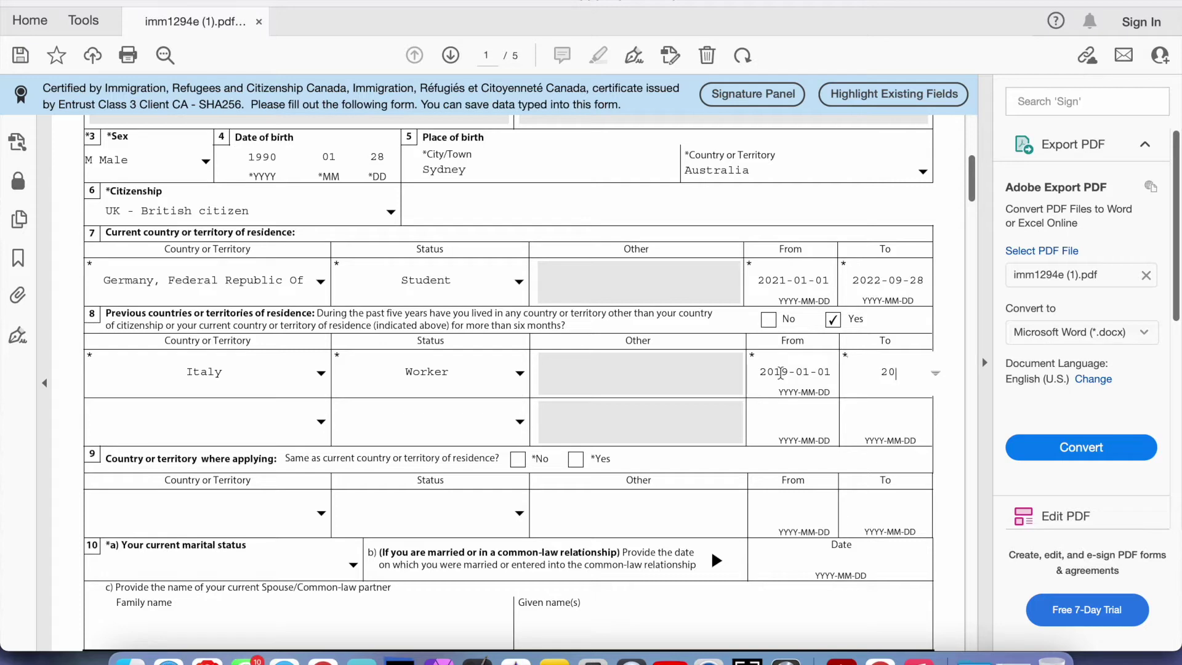
pyautogui.write('20-01-01')
pyautogui.click(410, 423)
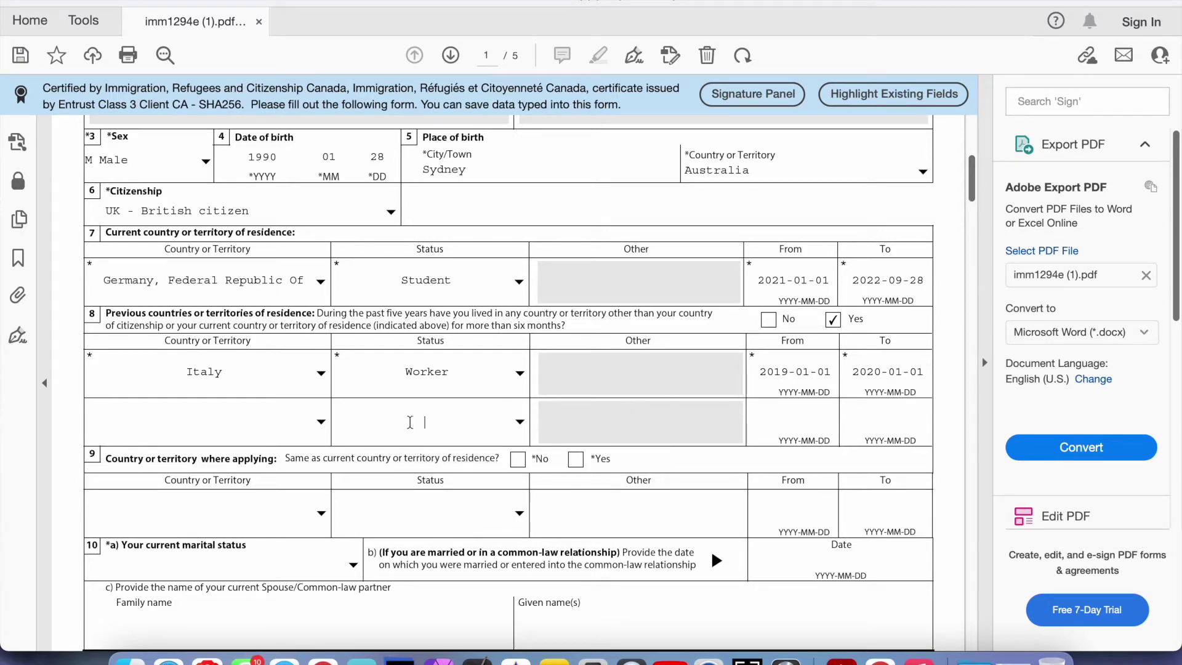
# Select the second previous-residence row's date, country and status fields, leaving them empty
pyautogui.scroll(-2, 406, 419)
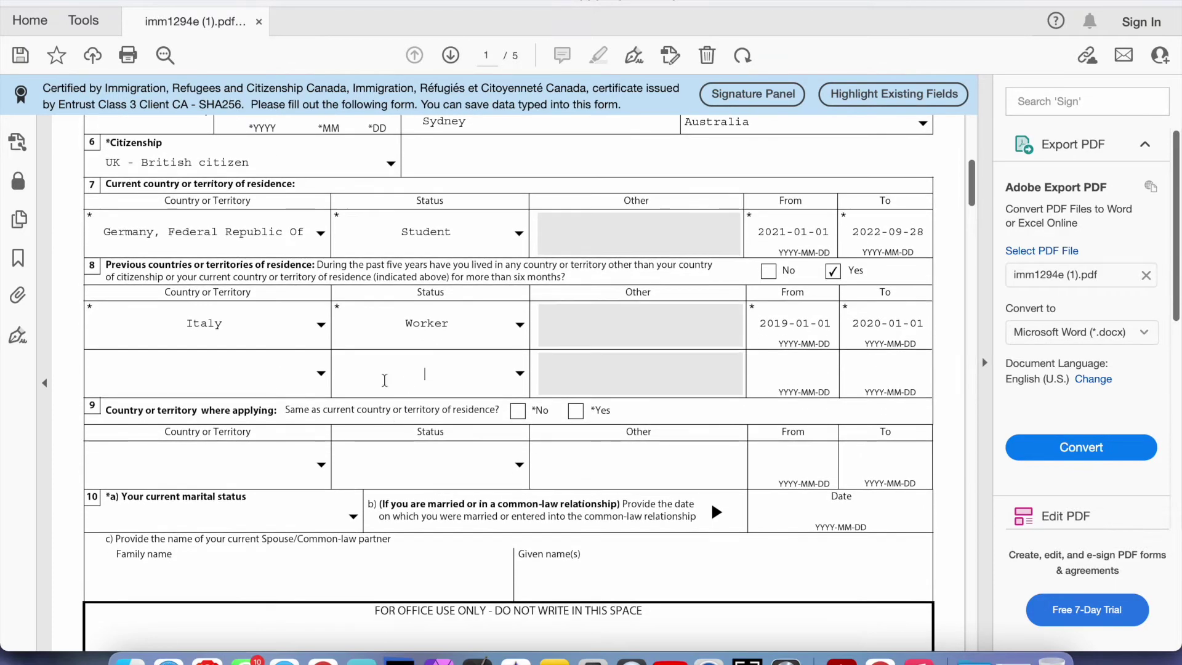
pyautogui.scroll(-2, 274, 389)
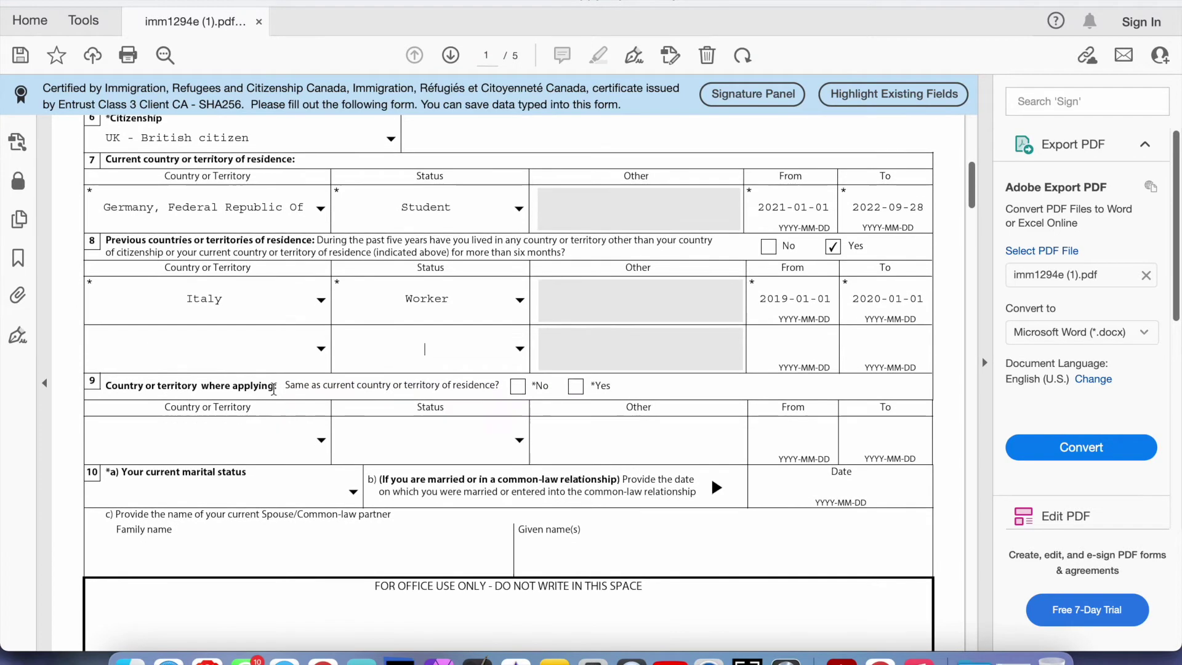
pyautogui.scroll(-1, 274, 389)
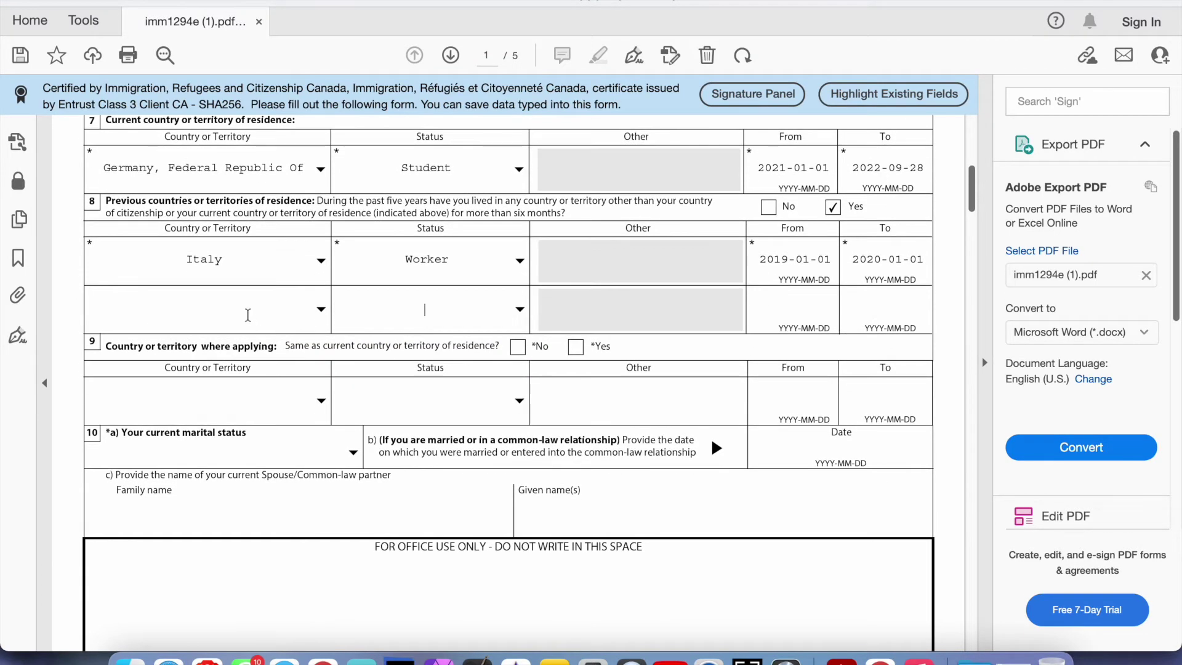
pyautogui.click(796, 312)
pyautogui.click(279, 317)
pyautogui.click(418, 317)
pyautogui.scroll(-2, 765, 237)
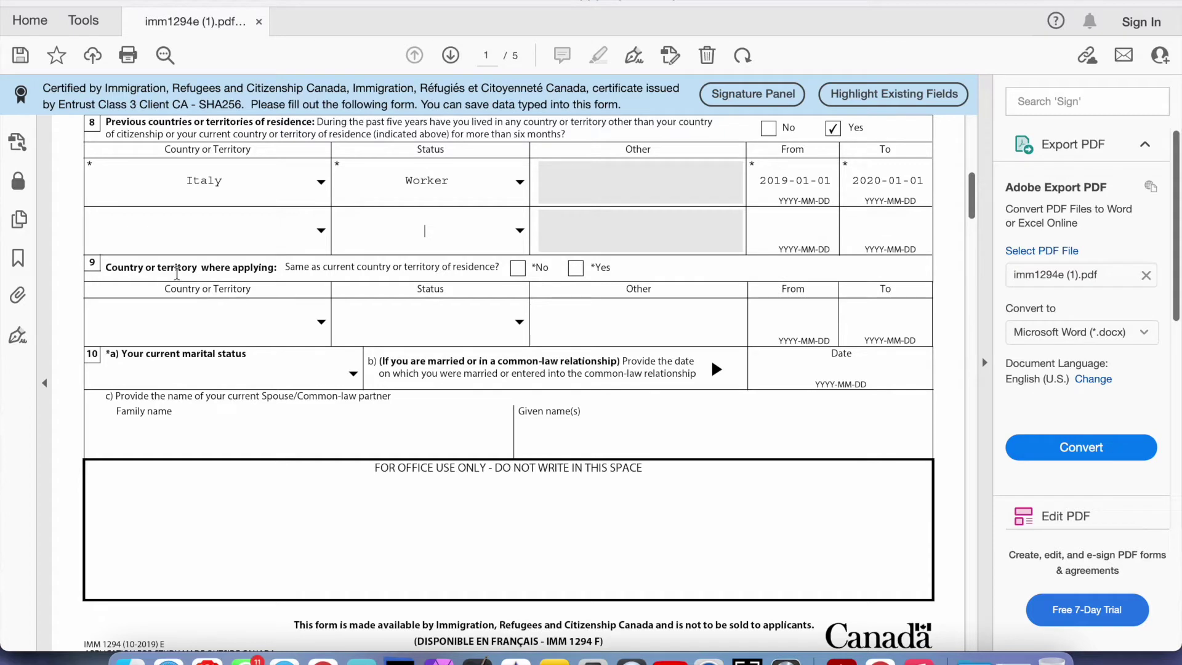
# Answer Yes to question 9 after briefly switching it to No
pyautogui.moveTo(178, 275); pyautogui.dragTo(385, 254)
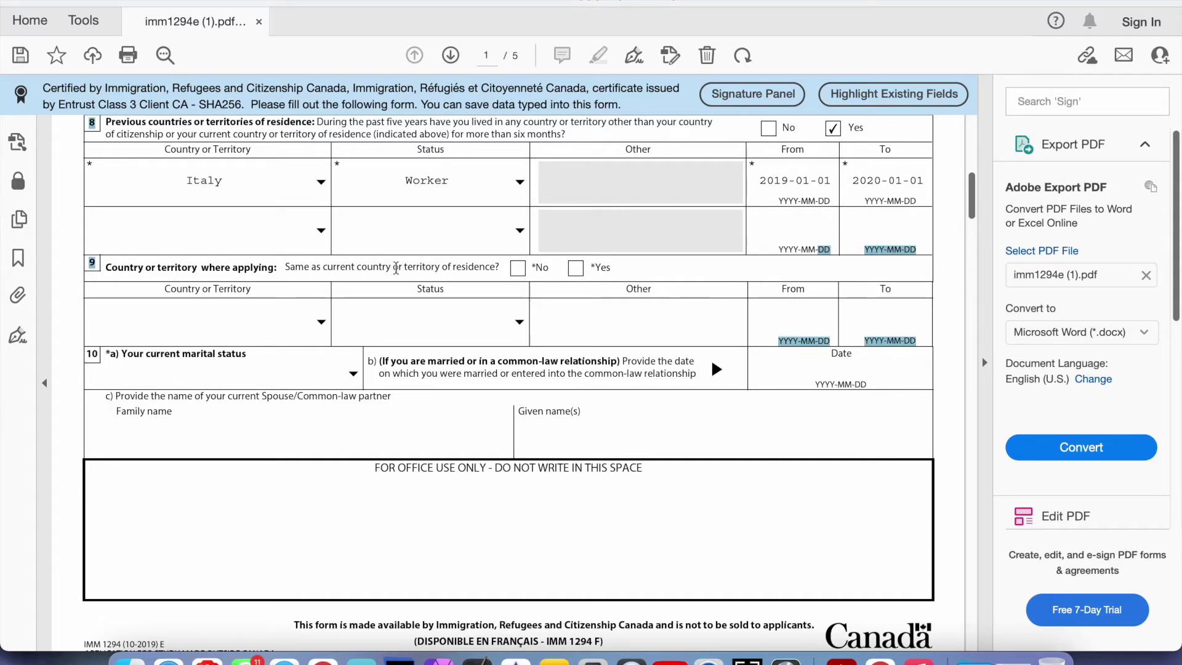
pyautogui.click(397, 270)
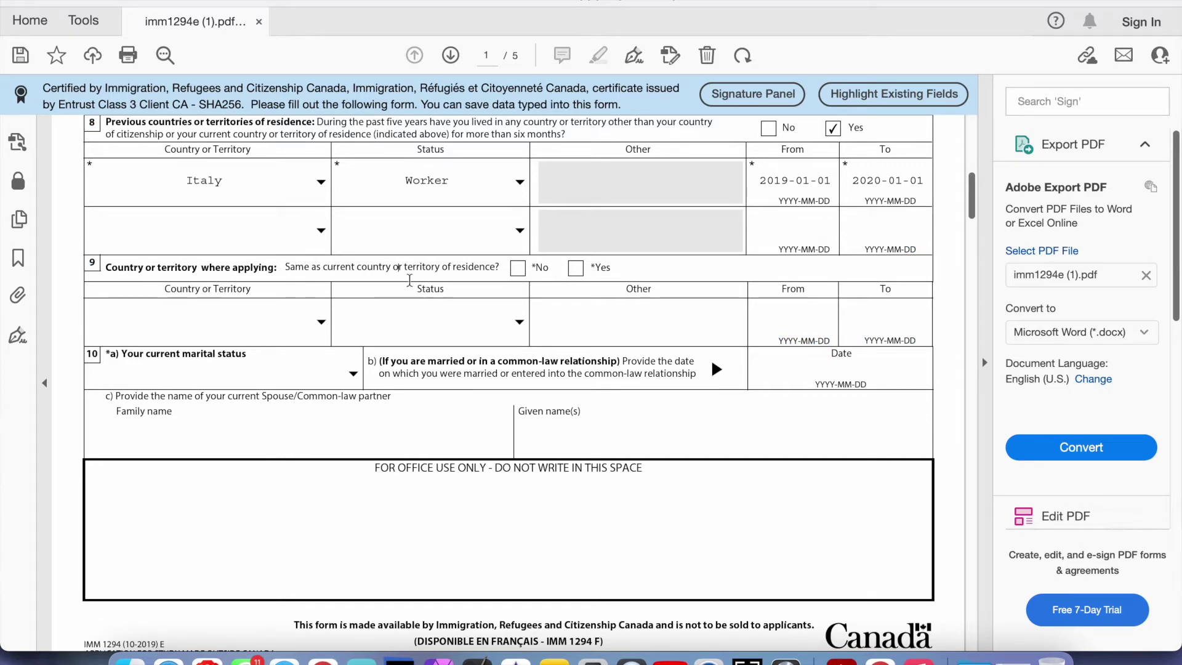
pyautogui.scroll(3, 409, 280)
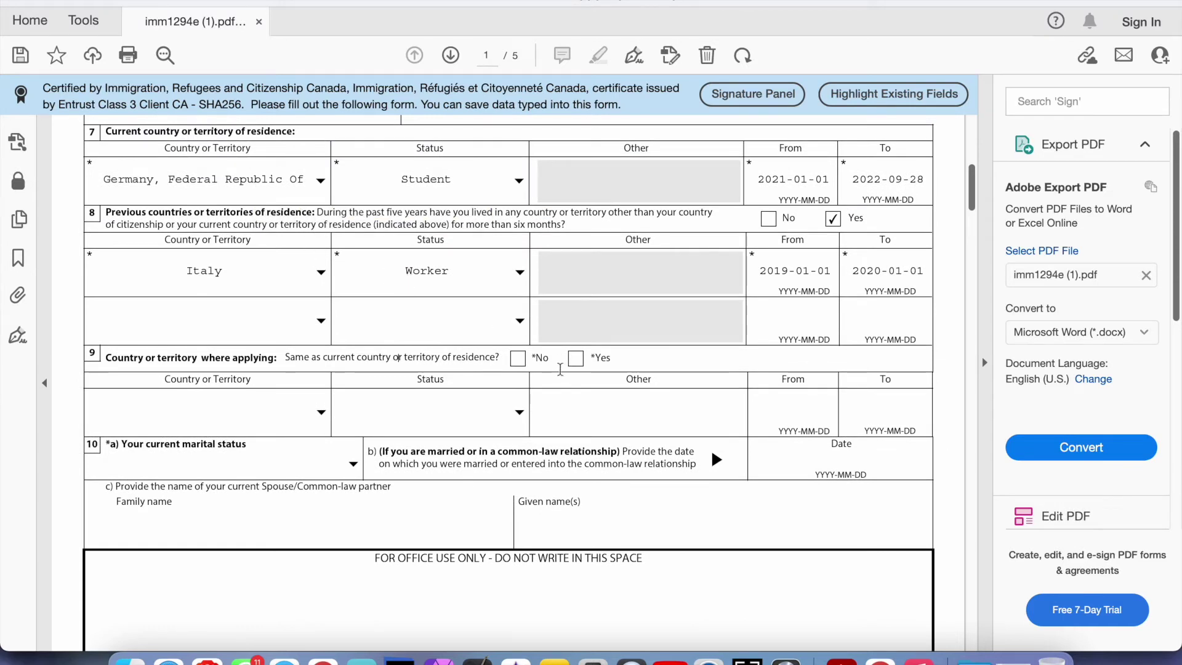
pyautogui.click(579, 365)
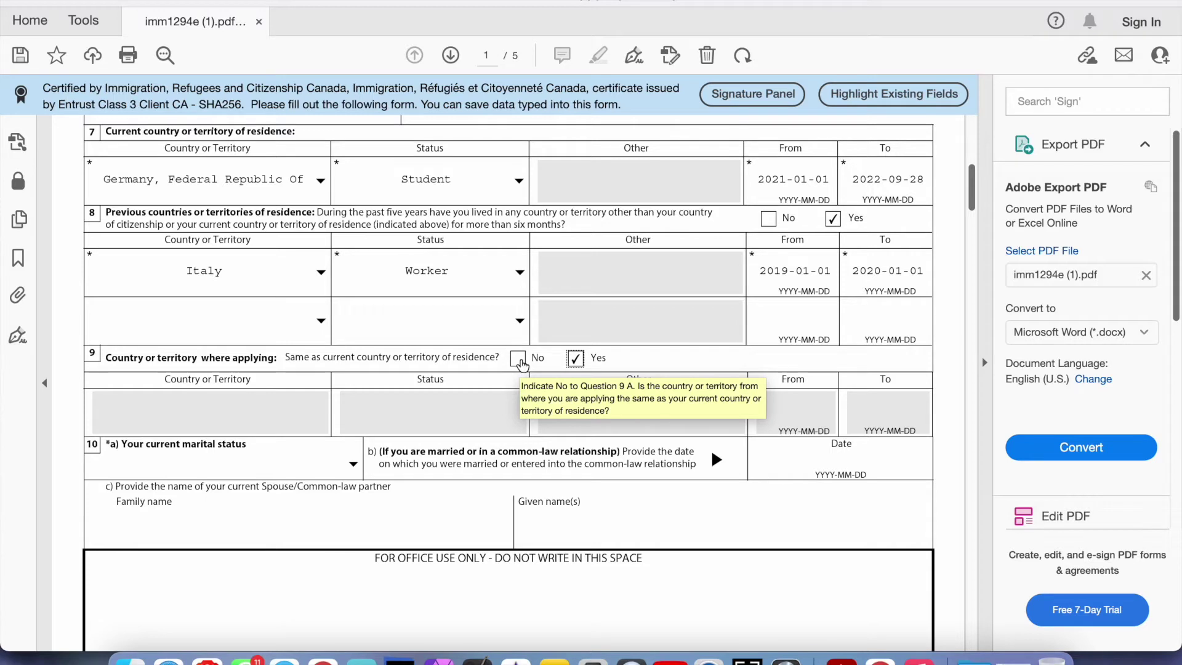
pyautogui.click(518, 359)
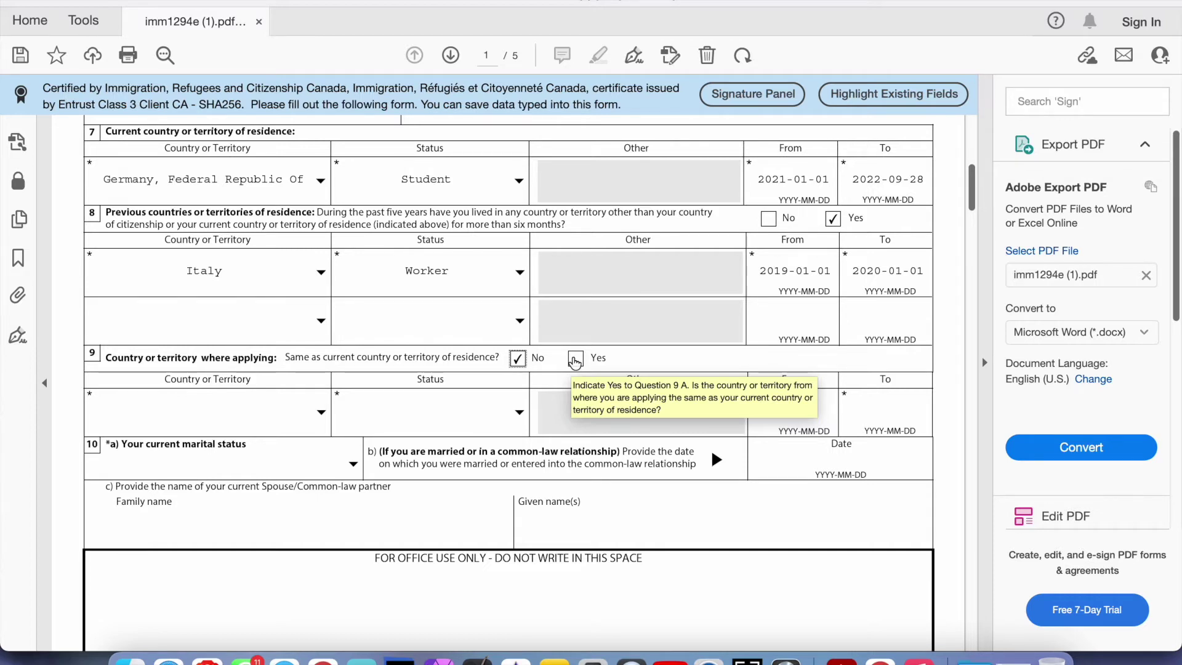
pyautogui.click(575, 359)
pyautogui.scroll(-4, 561, 362)
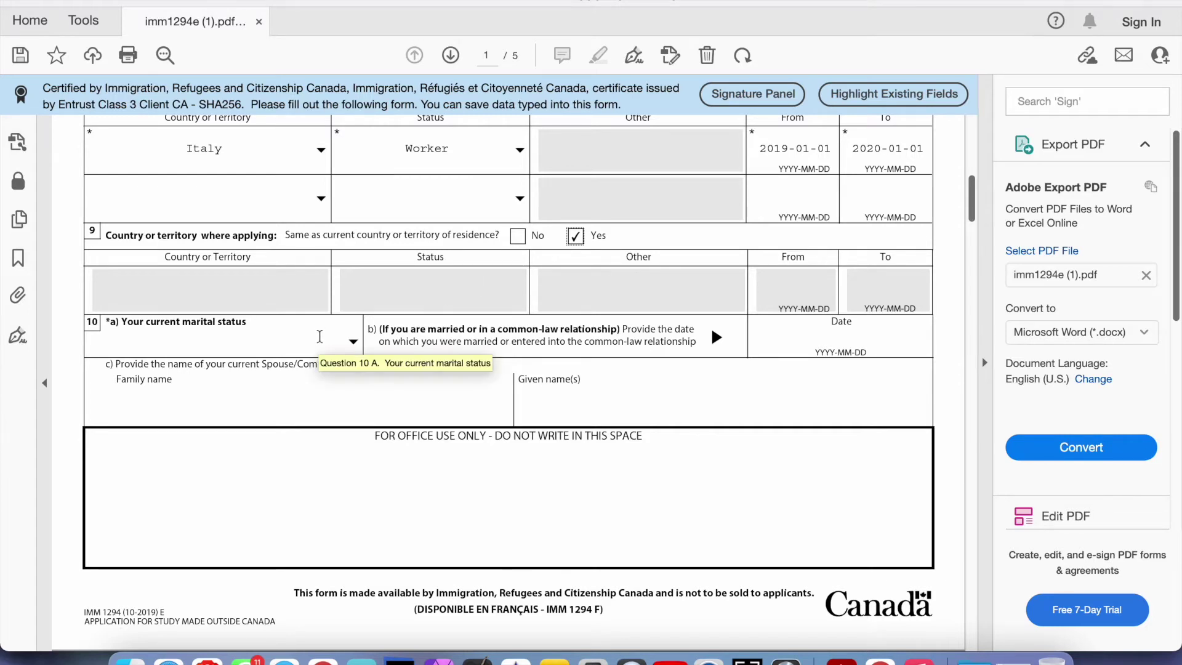
# Choose Single as the current marital status in question 10a
pyautogui.click(319, 336)
pyautogui.click(353, 342)
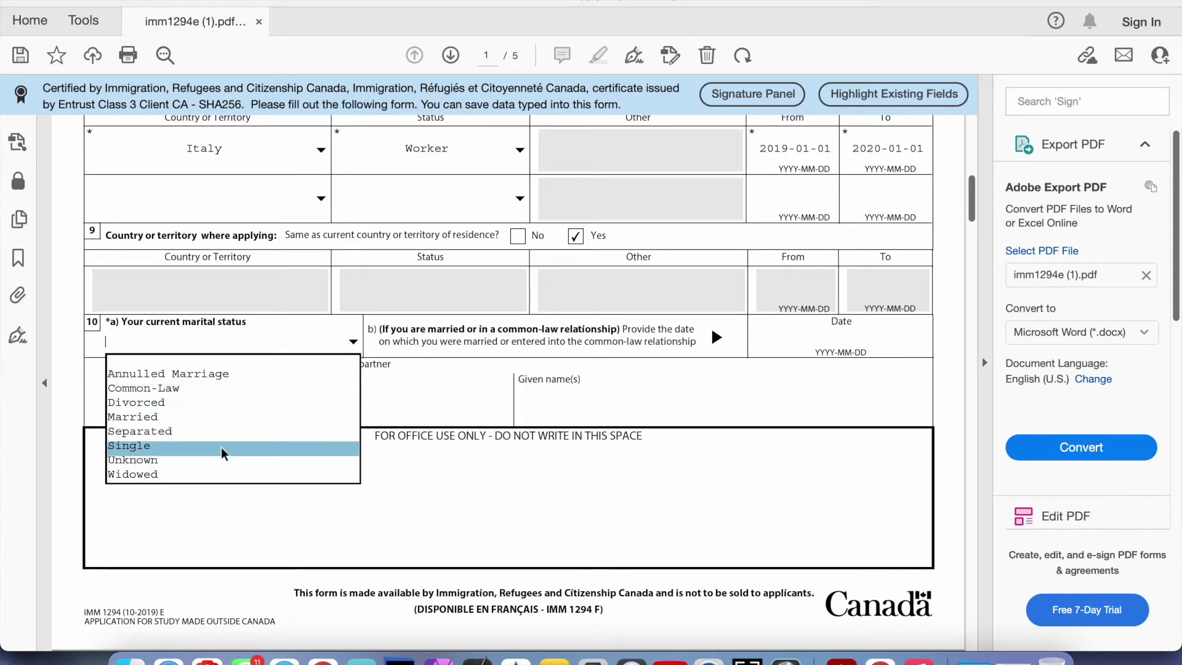
pyautogui.click(223, 453)
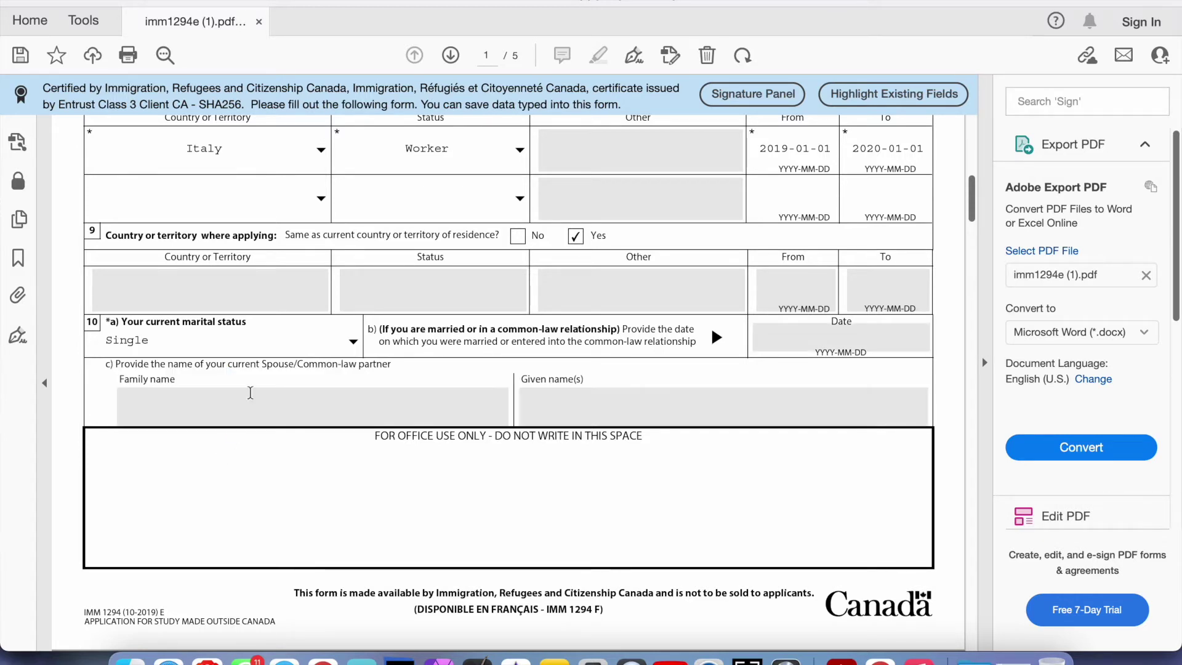
# Select the spouse family and given name fields, leaving them empty
pyautogui.scroll(-2, 405, 304)
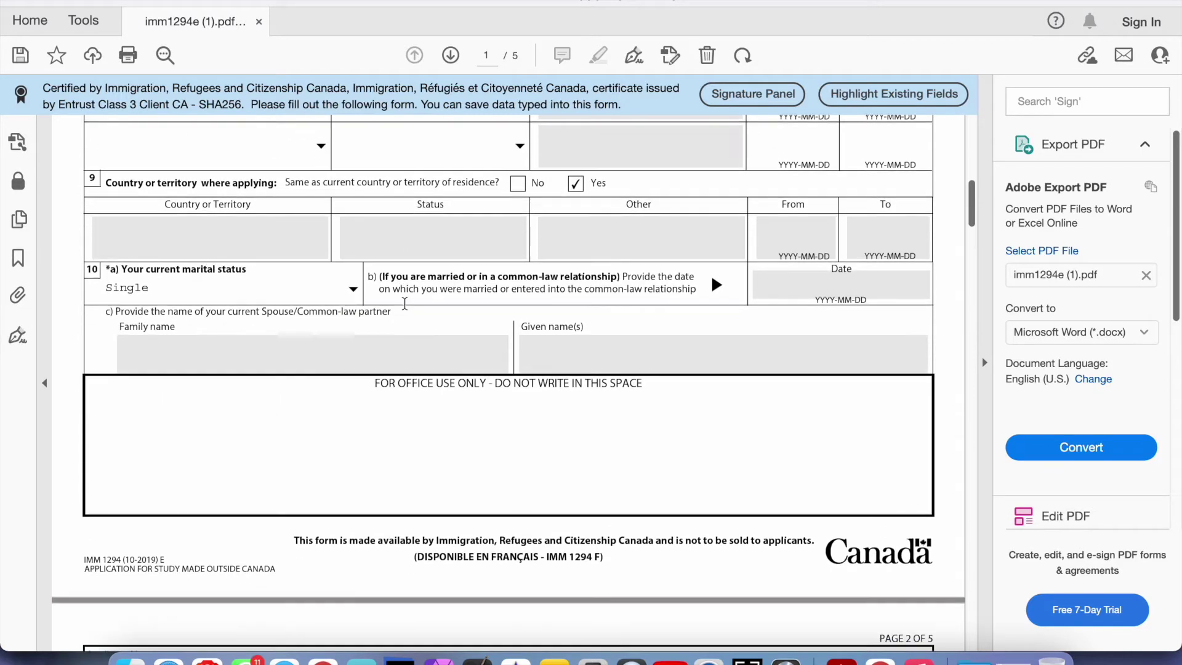
pyautogui.scroll(-1, 404, 303)
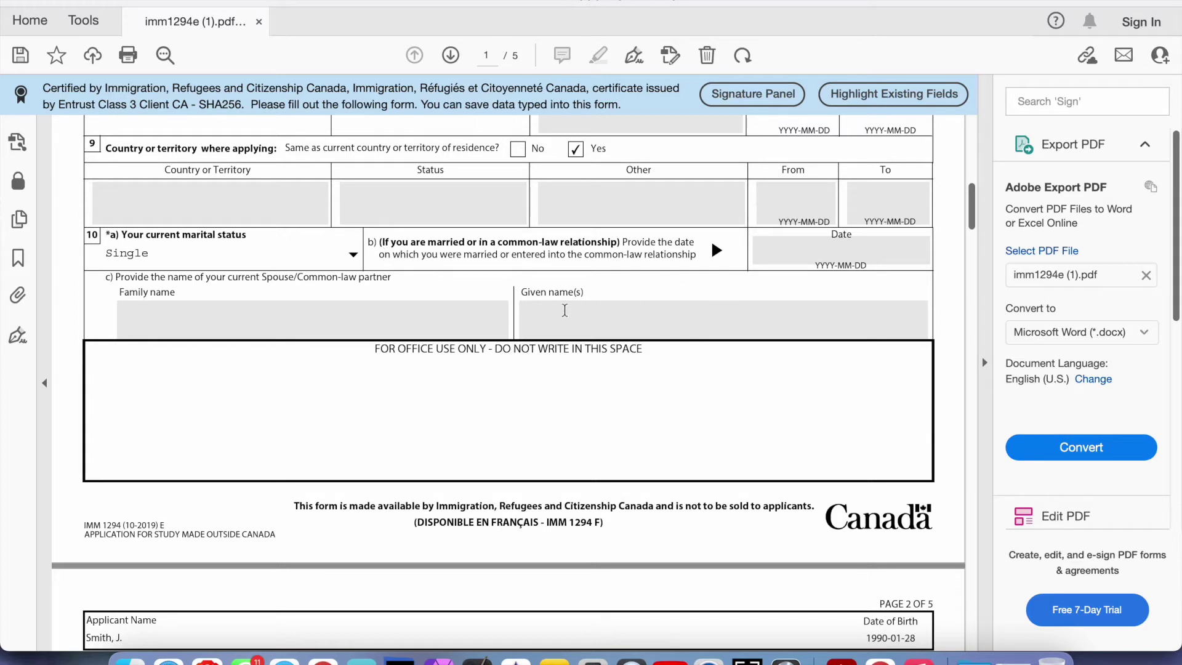
pyautogui.click(487, 316)
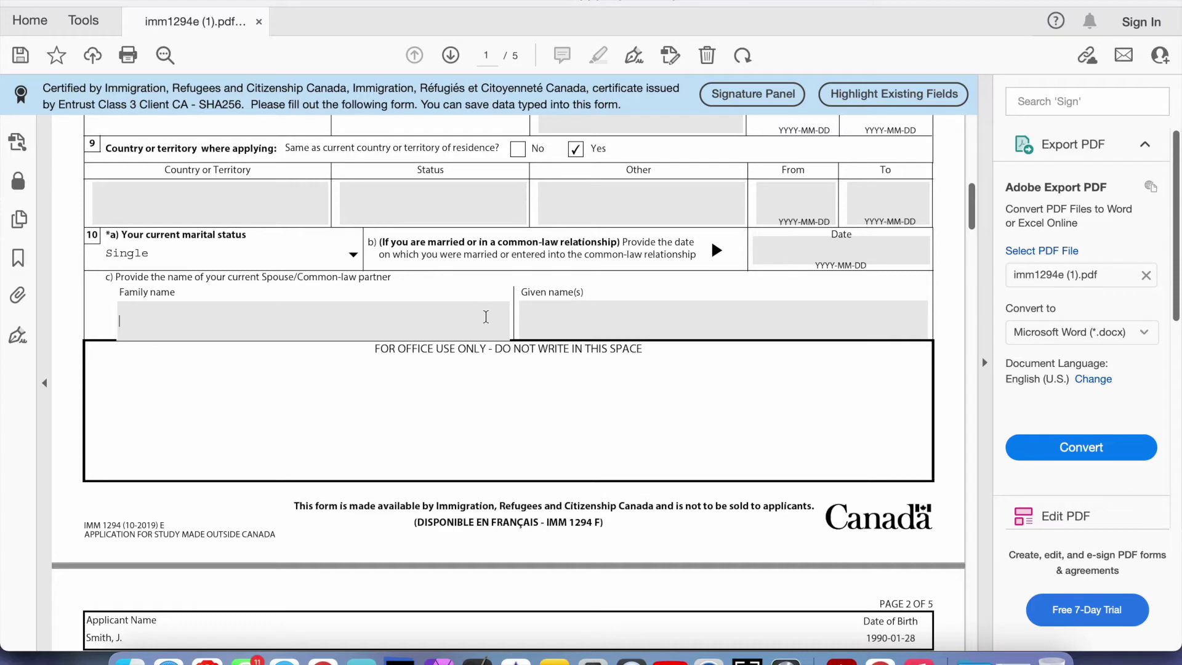
pyautogui.click(556, 316)
pyautogui.scroll(-1, 555, 315)
pyautogui.scroll(-2, 555, 315)
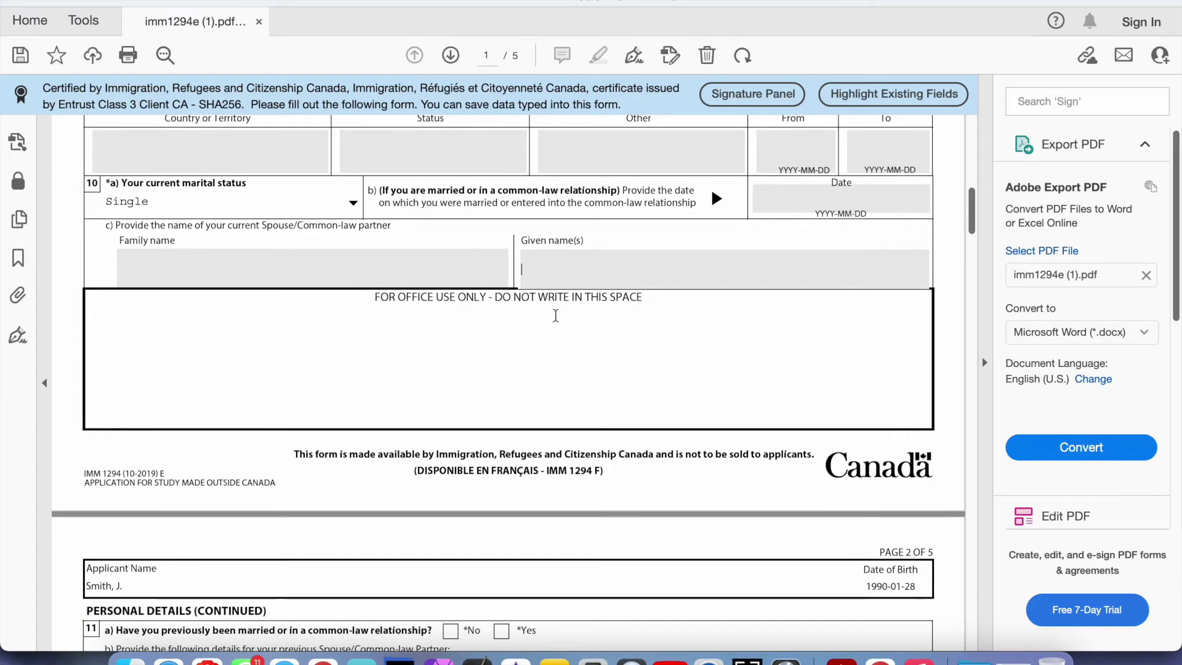
pyautogui.scroll(2, 555, 316)
pyautogui.scroll(-8, 555, 315)
pyautogui.scroll(-20, 555, 315)
pyautogui.scroll(5, 555, 315)
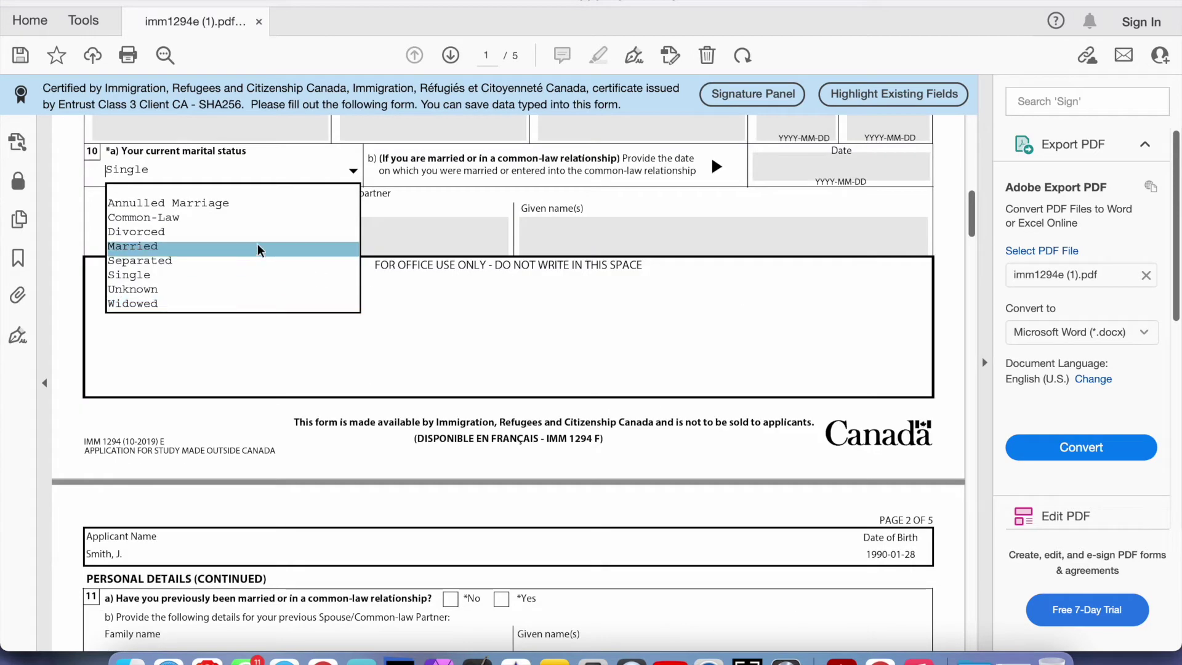
# Keep the marital status as Single and answer Yes to question 11a on previous marriage
pyautogui.click(305, 403)
pyautogui.scroll(-8, 306, 407)
pyautogui.scroll(-3, 305, 407)
pyautogui.click(501, 401)
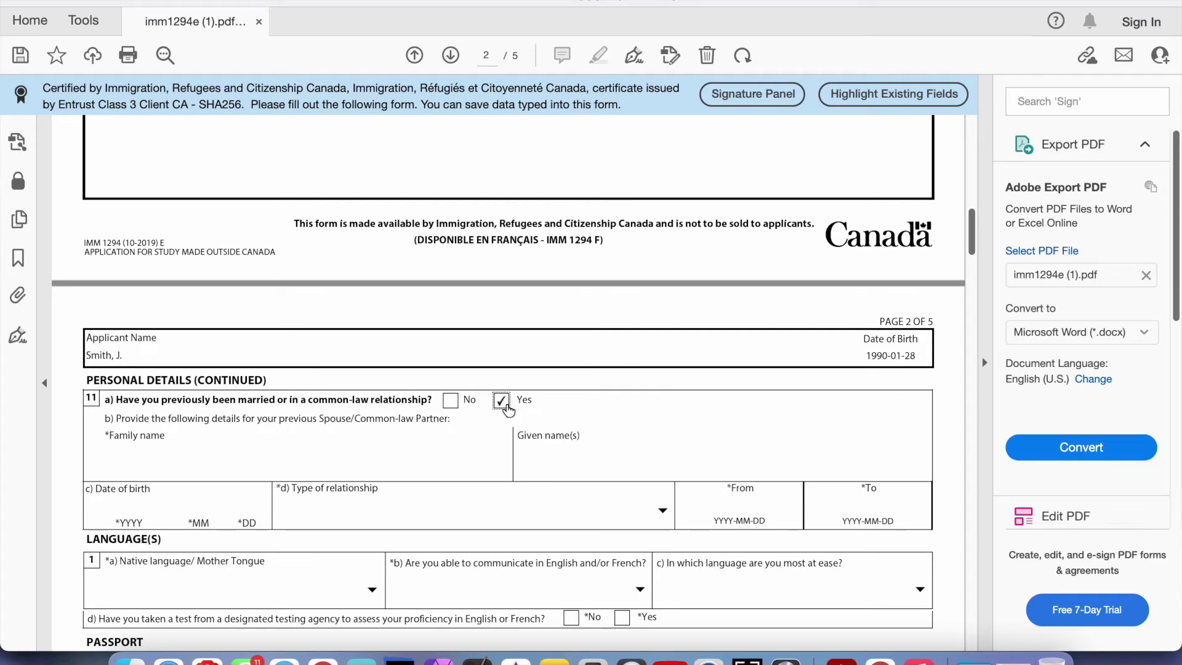
# Go through the previous spouse's name, relationship type and date fields, entering nothing
pyautogui.scroll(-6, 207, 351)
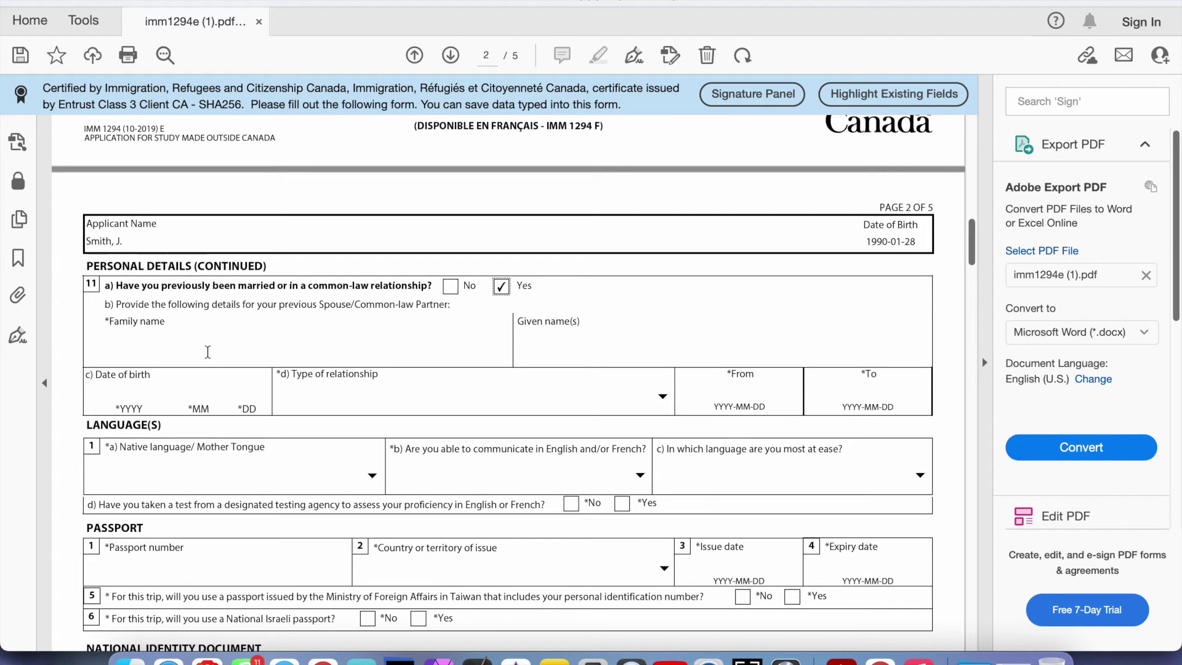
pyautogui.click(207, 353)
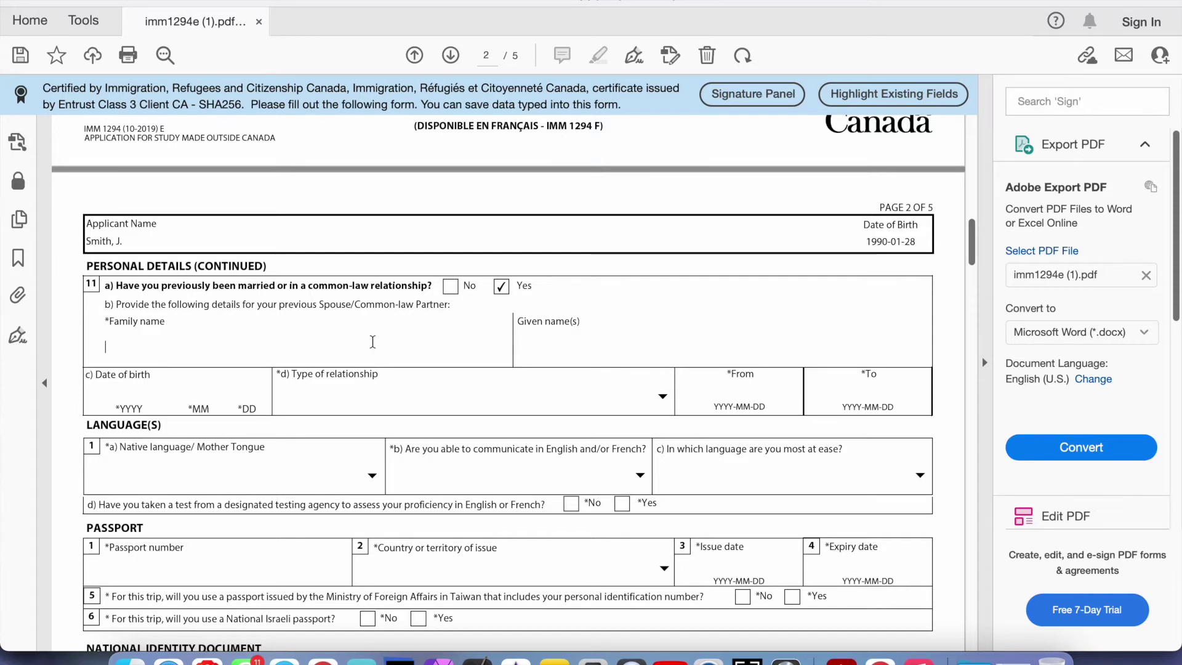
pyautogui.click(556, 344)
pyautogui.click(247, 389)
pyautogui.click(341, 395)
pyautogui.click(662, 397)
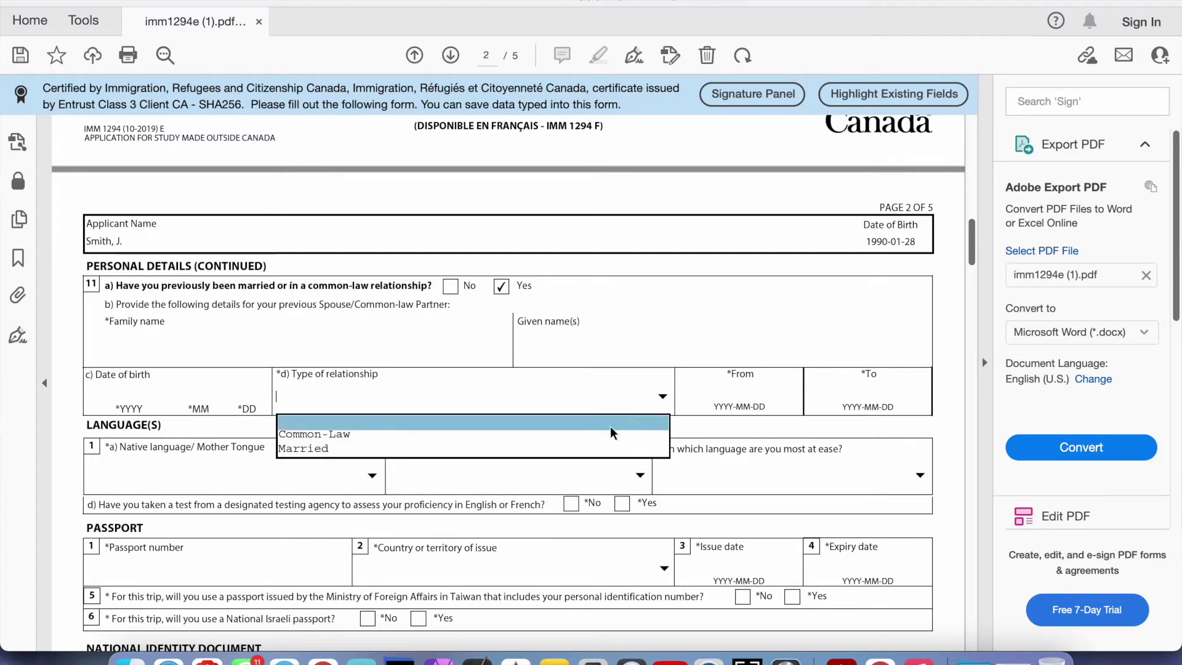
pyautogui.click(726, 392)
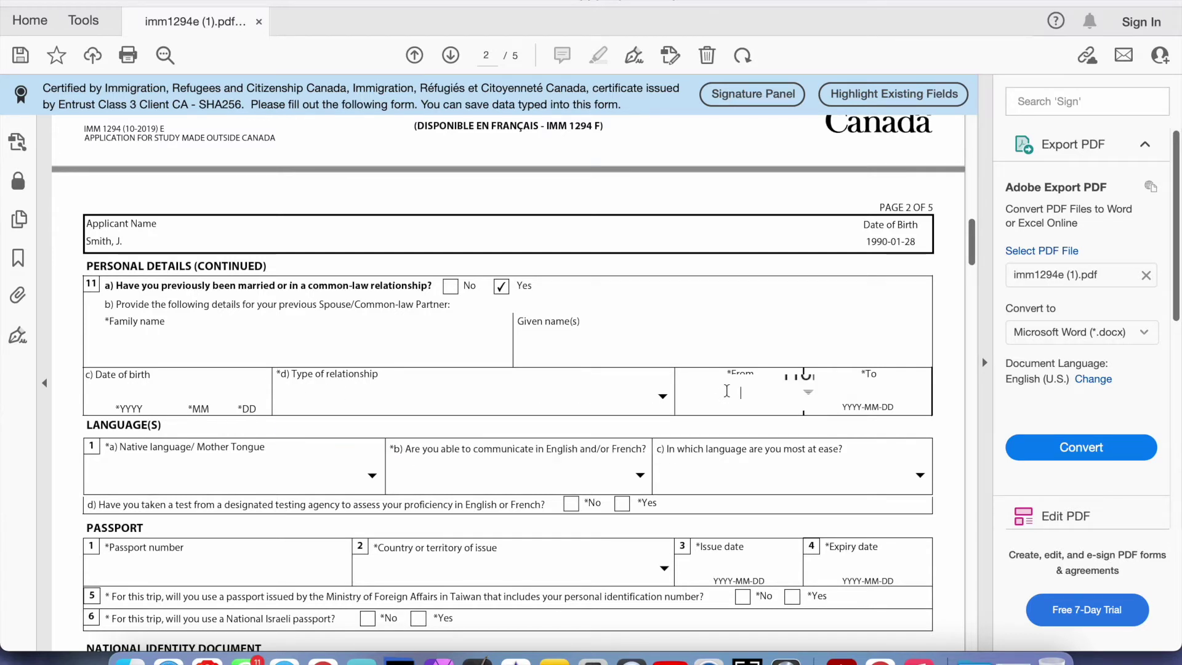
pyautogui.click(871, 390)
pyautogui.click(693, 333)
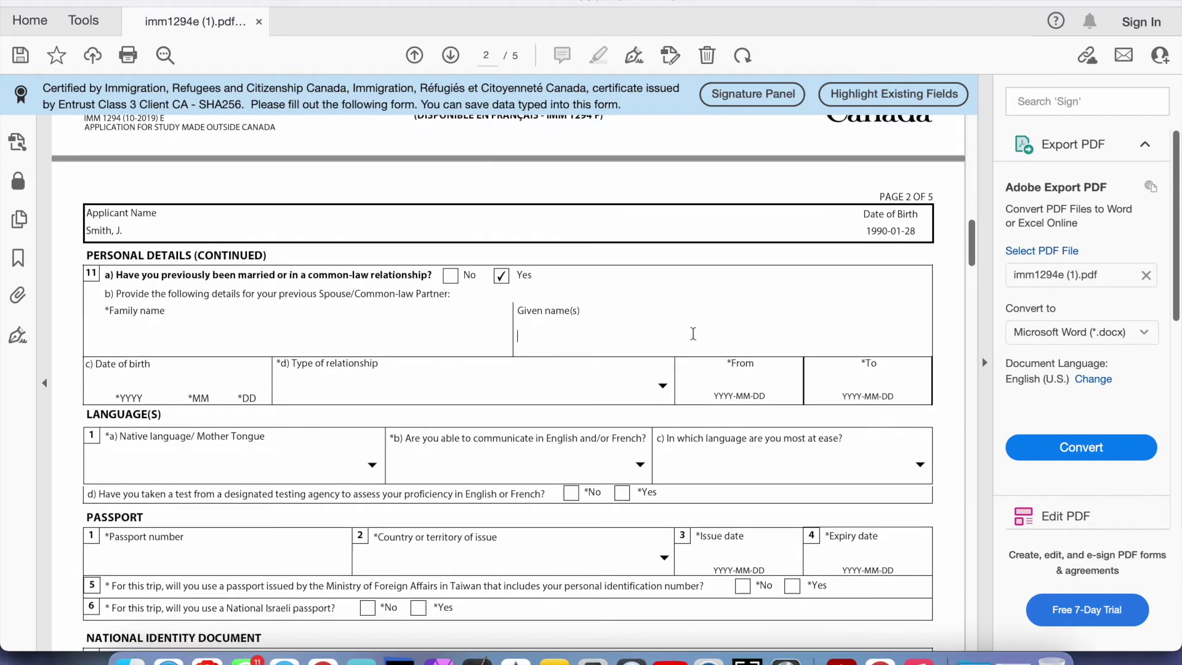
pyautogui.scroll(-1, 694, 333)
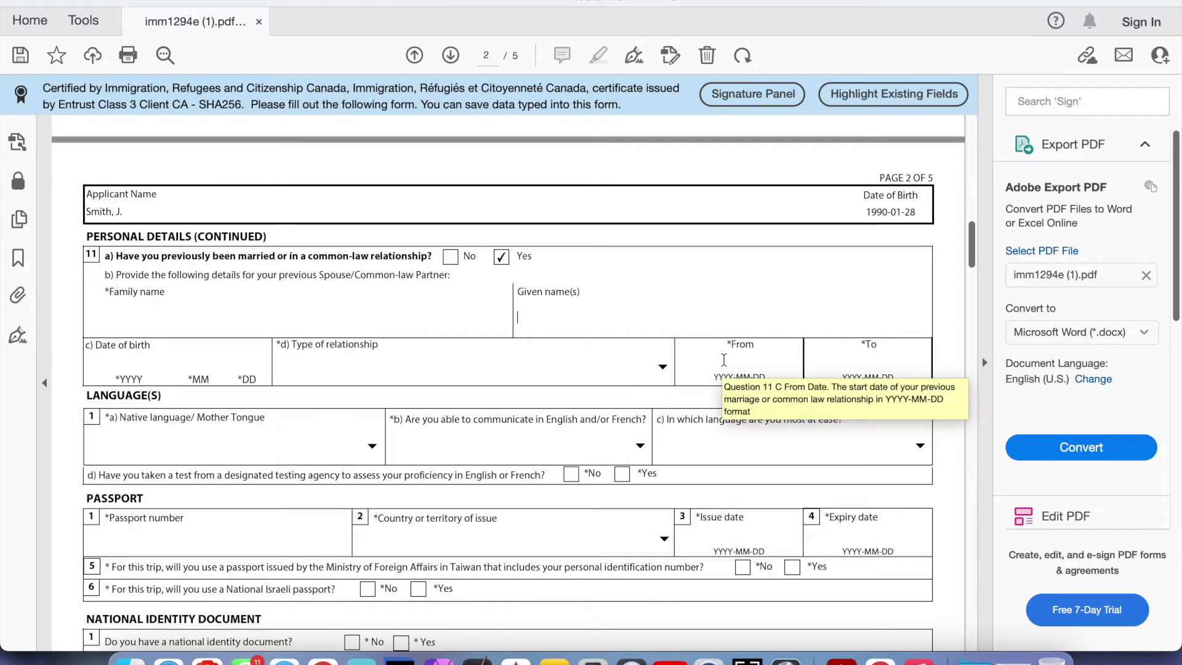
pyautogui.scroll(-2, 725, 360)
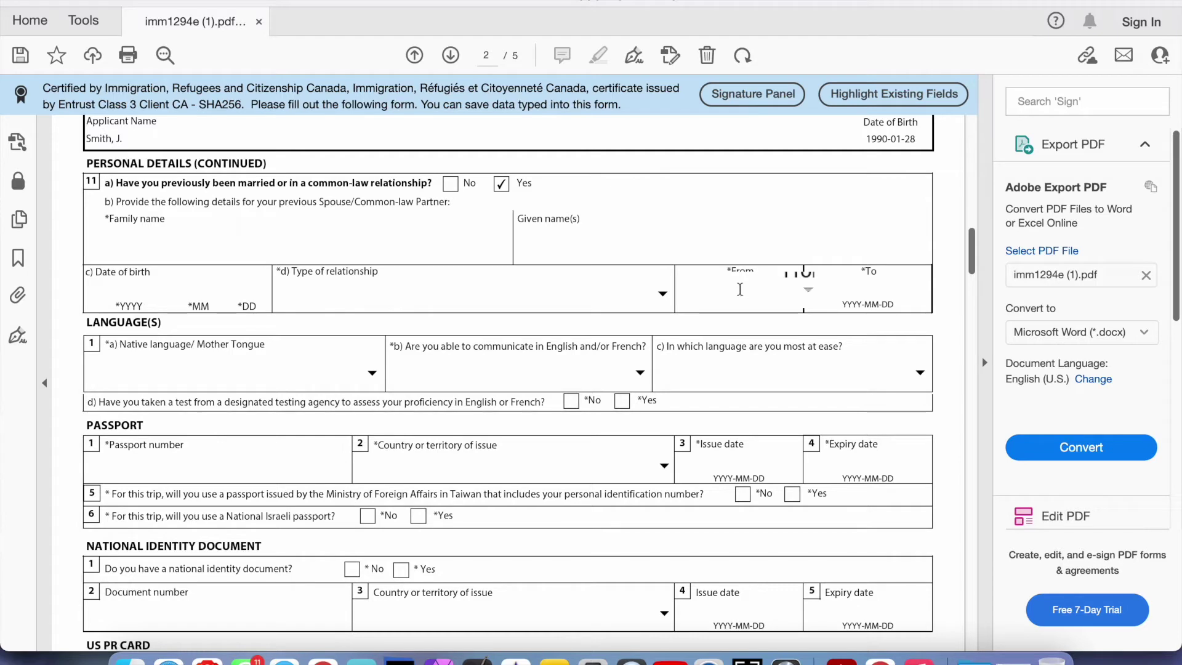
pyautogui.click(859, 289)
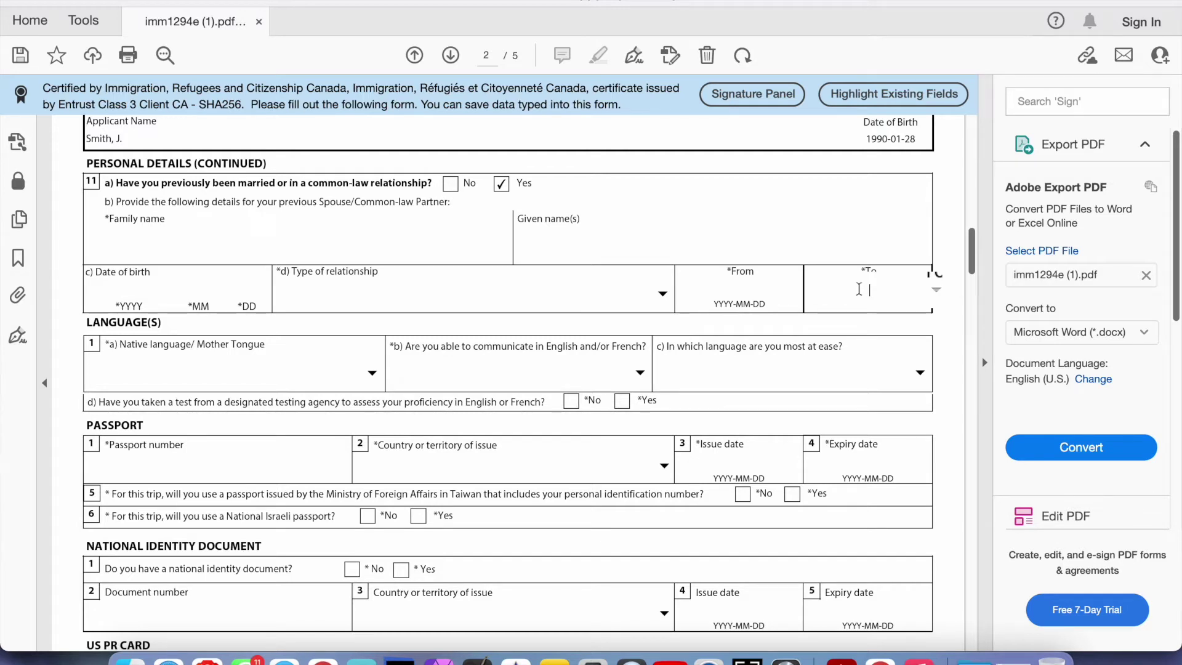
pyautogui.scroll(-3, 857, 277)
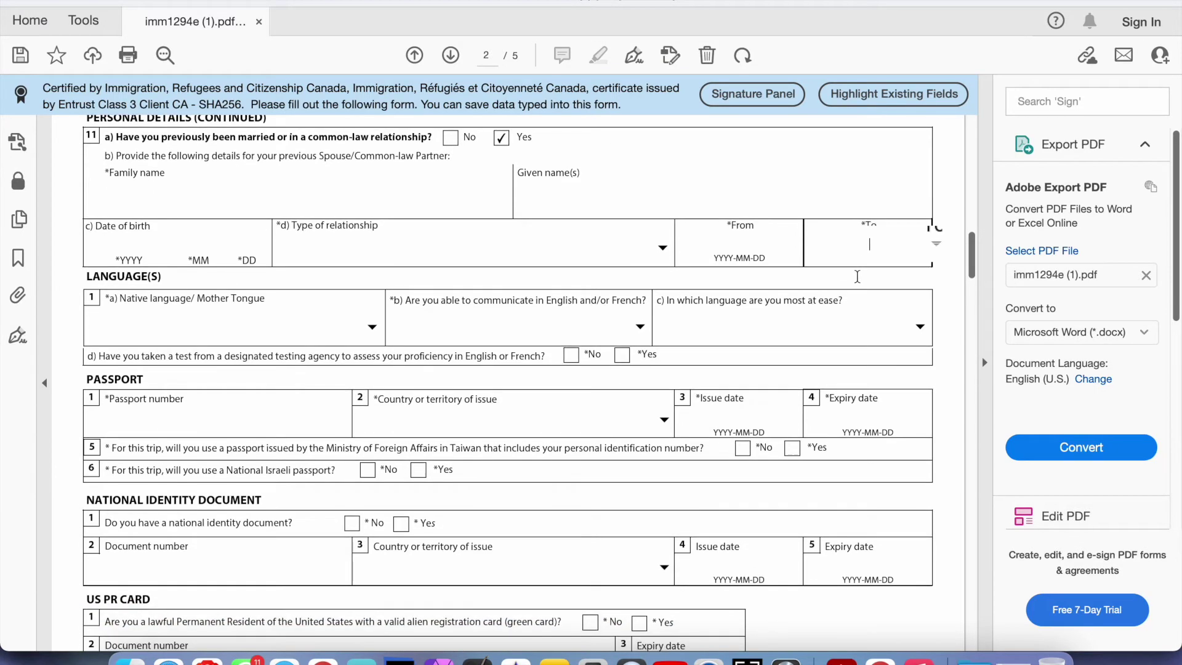
pyautogui.scroll(-1, 857, 277)
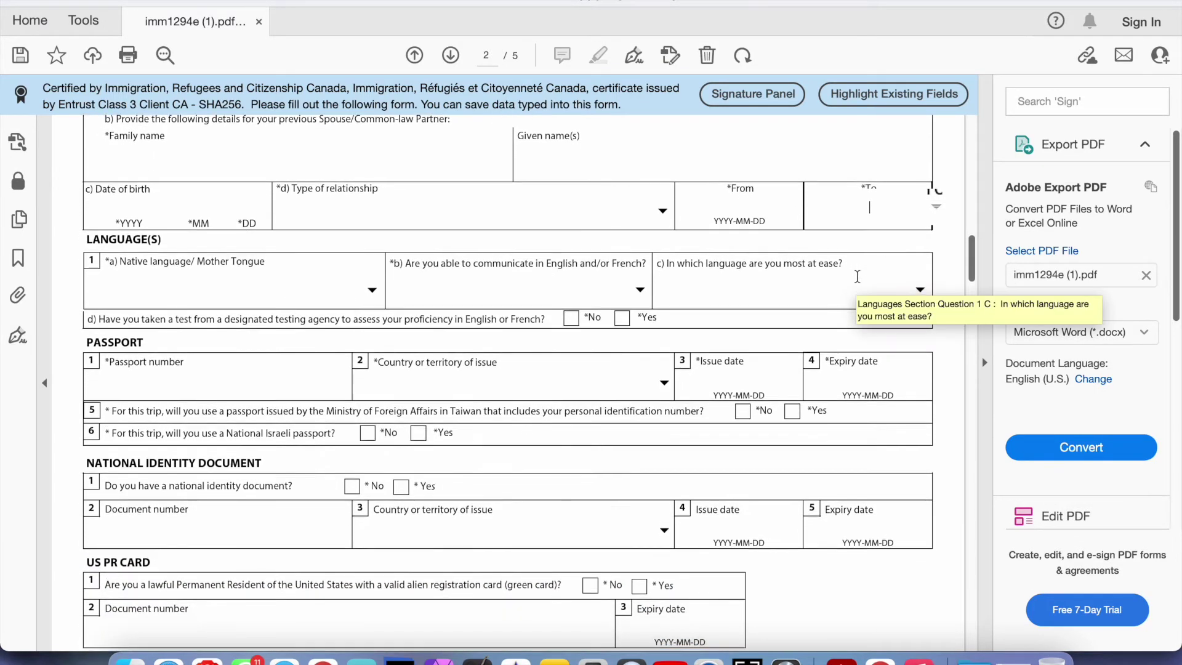
# Set both the native language and the English/French communication ability to English
pyautogui.click(339, 290)
pyautogui.scroll(-5, 349, 262)
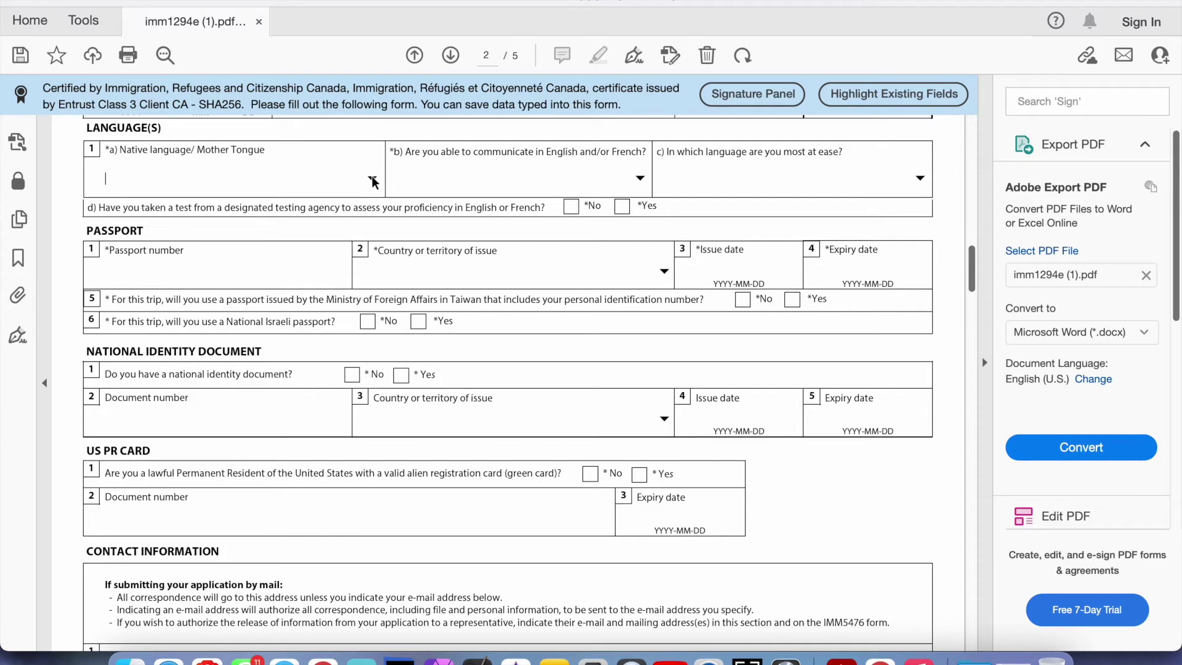
pyautogui.click(372, 178)
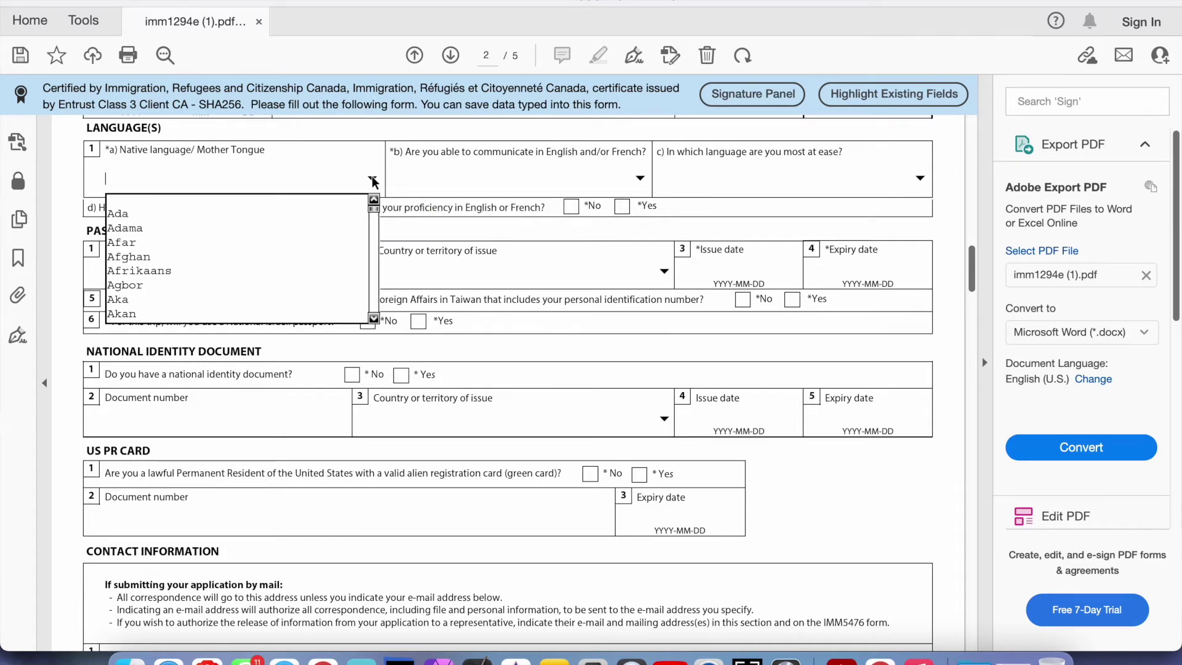
pyautogui.click(309, 266)
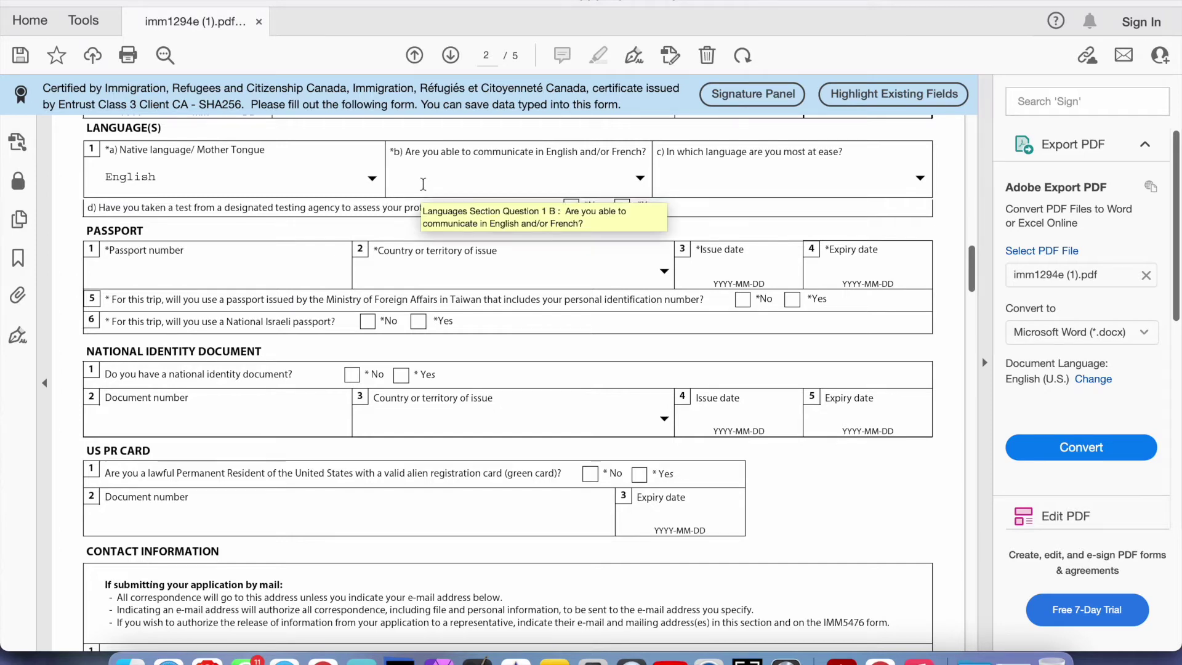
pyautogui.click(423, 184)
pyautogui.scroll(2, 423, 184)
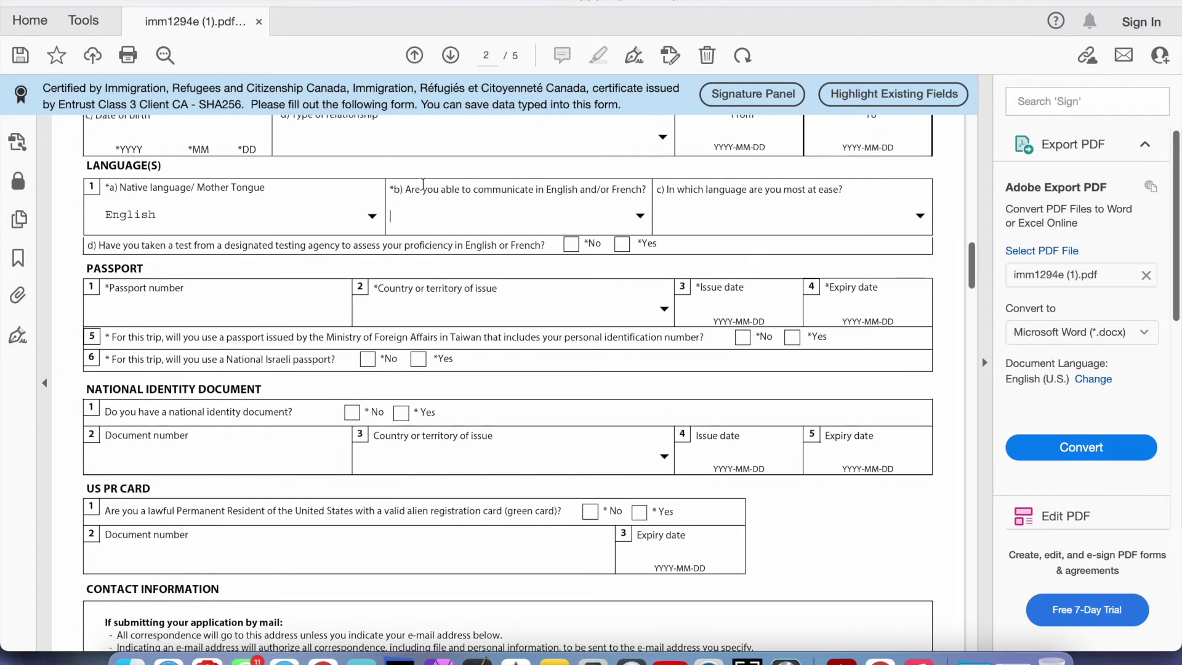
pyautogui.click(640, 216)
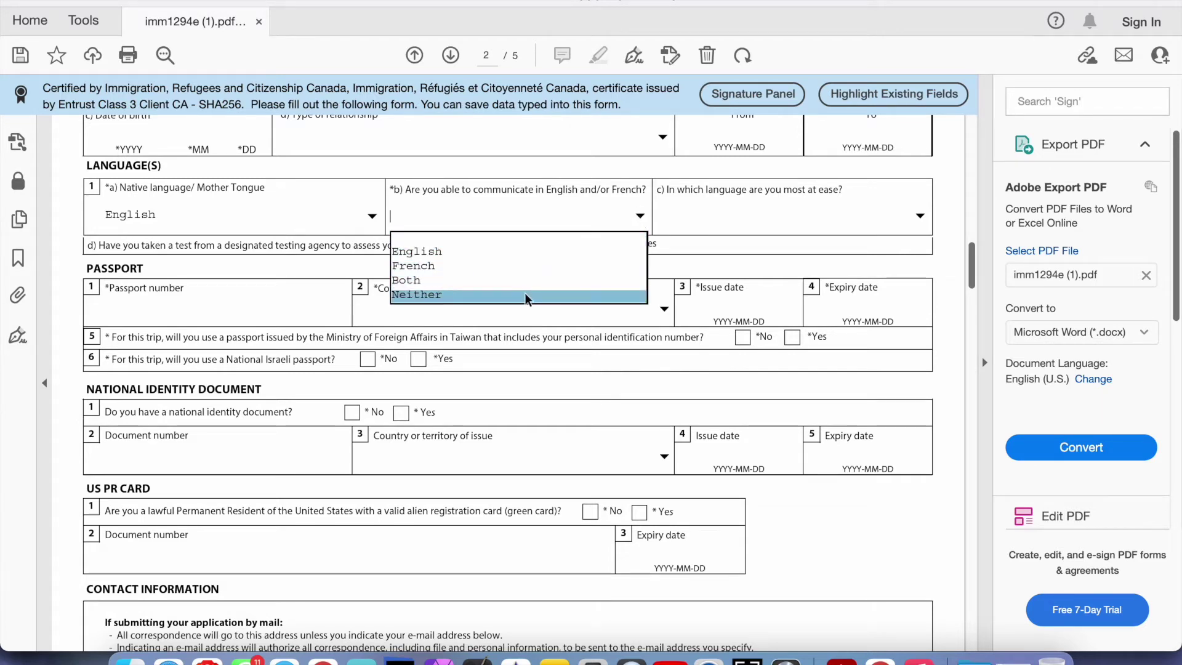
pyautogui.click(431, 251)
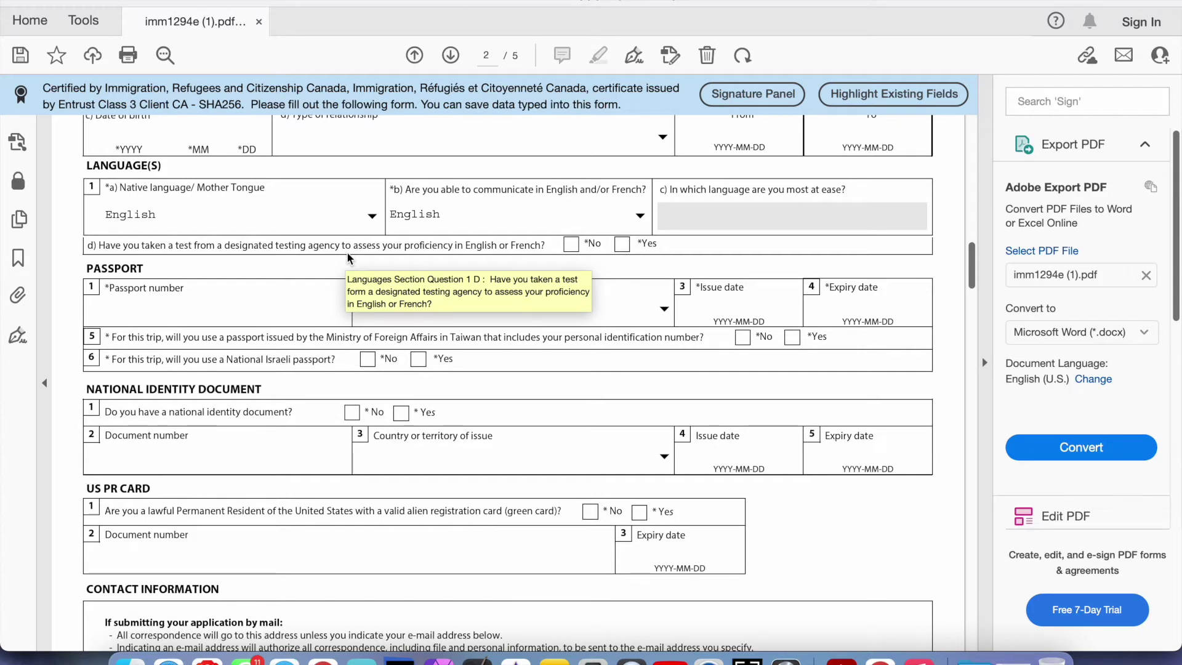
# Answer Yes to question 1d about having taken a language test
pyautogui.click(622, 244)
pyautogui.click(571, 245)
pyautogui.click(623, 247)
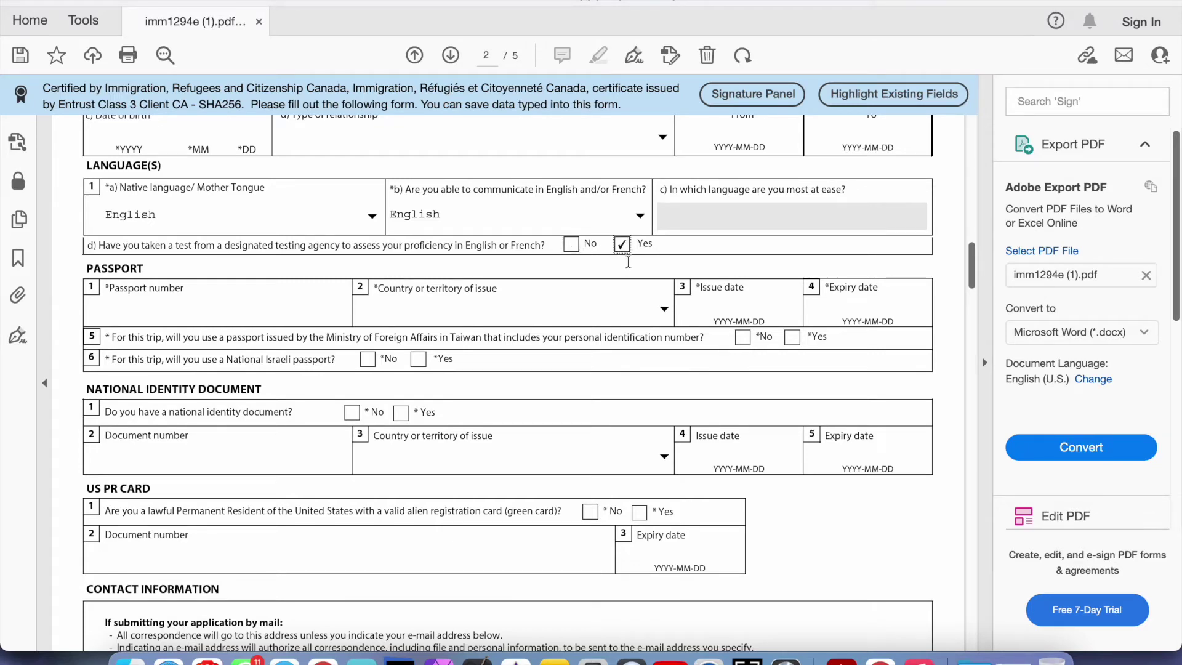
pyautogui.scroll(-2, 627, 291)
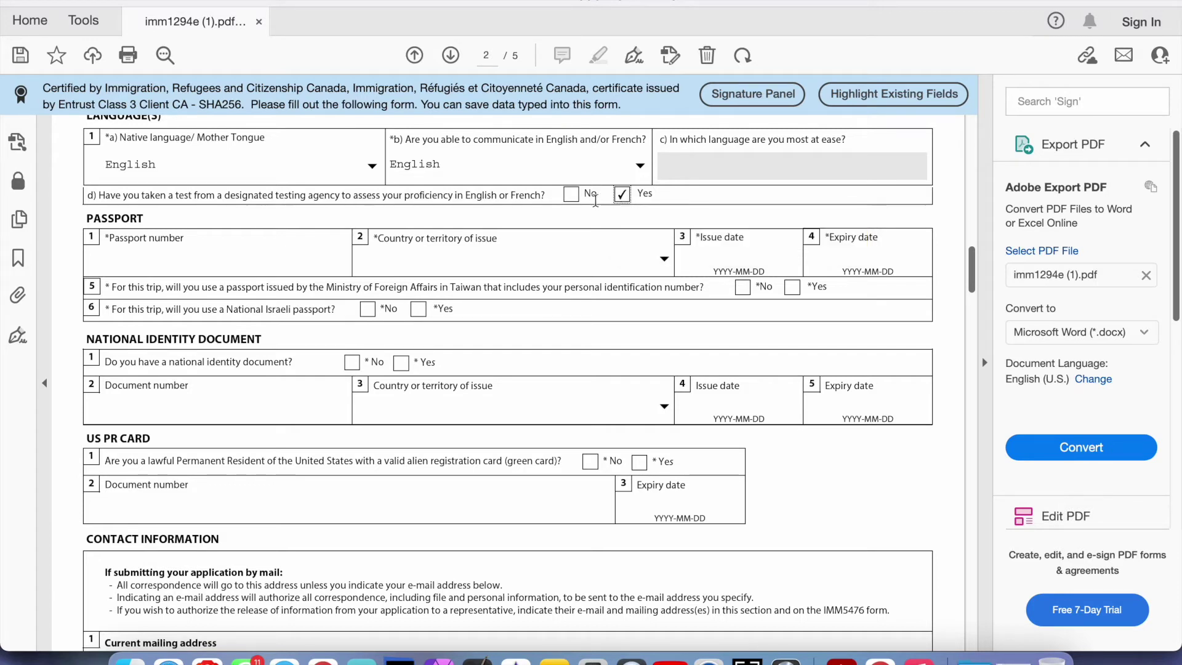
# Leave the language-test answer at Yes and enter the applicant's passport number
pyautogui.click(570, 196)
pyautogui.click(622, 195)
pyautogui.click(572, 196)
pyautogui.click(621, 198)
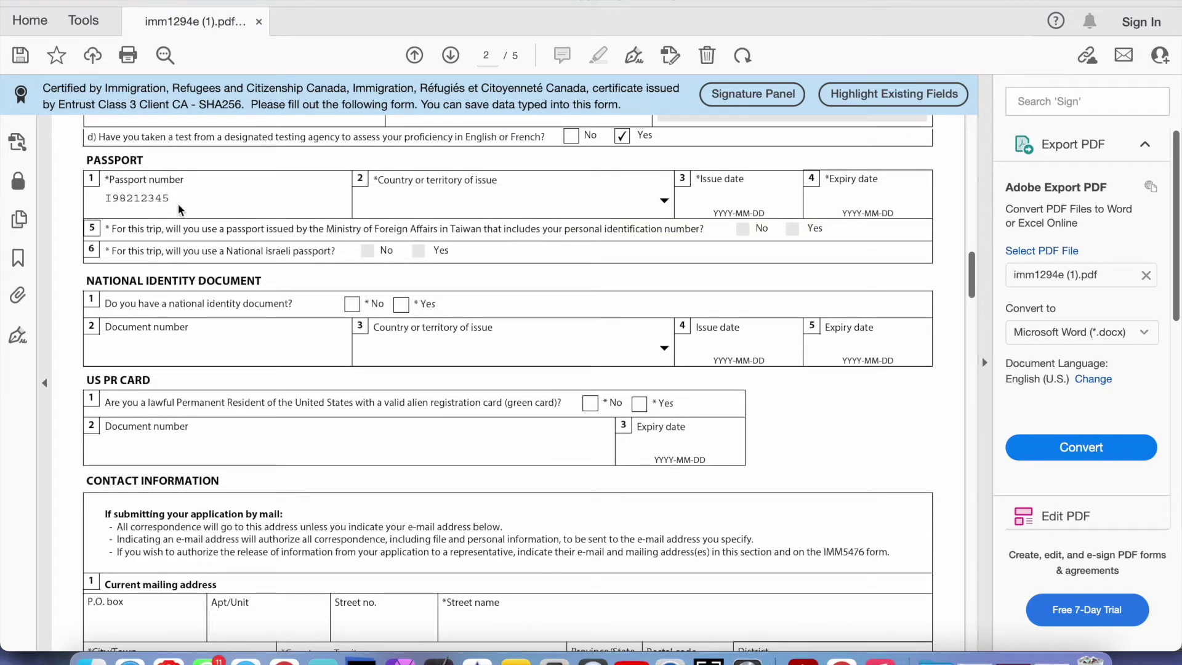
pyautogui.click(180, 194)
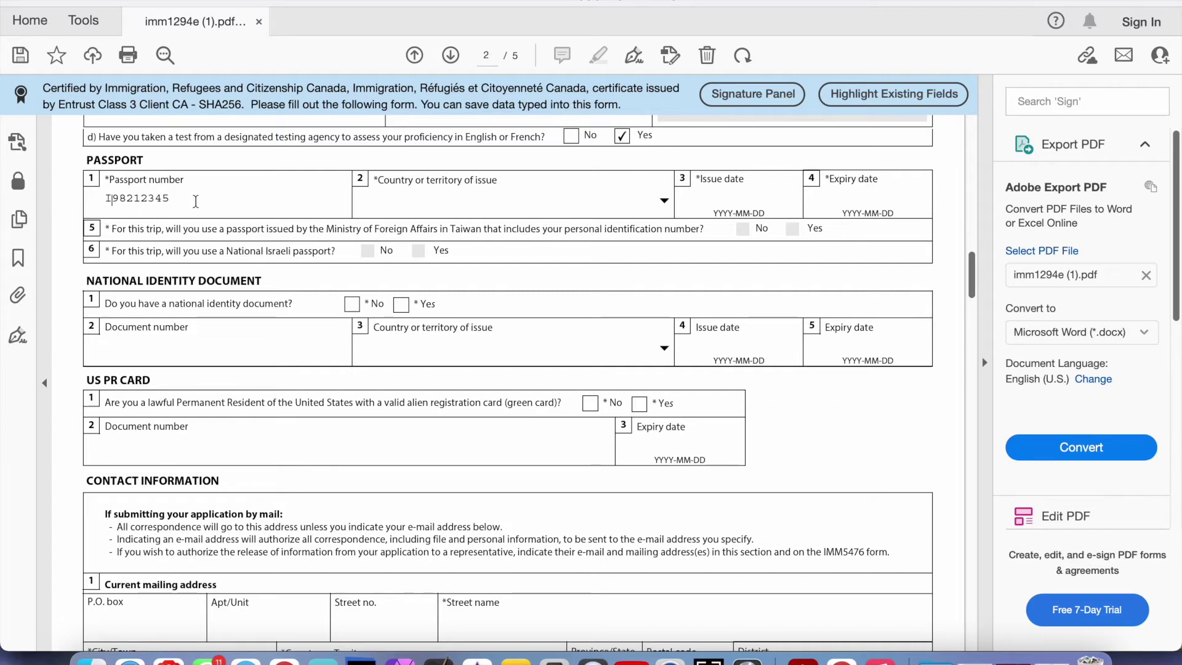
pyautogui.click(176, 198)
# Choose GBR (UK - British citizen) as the passport's country of issue
pyautogui.click(664, 202)
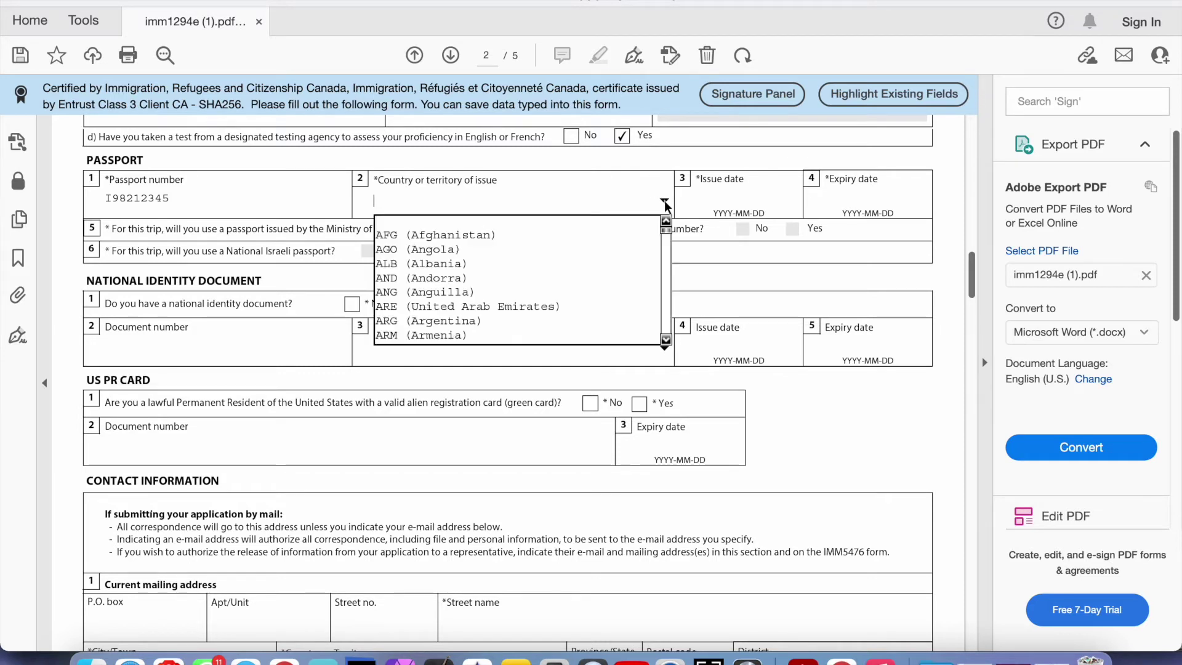
pyautogui.write('GB')
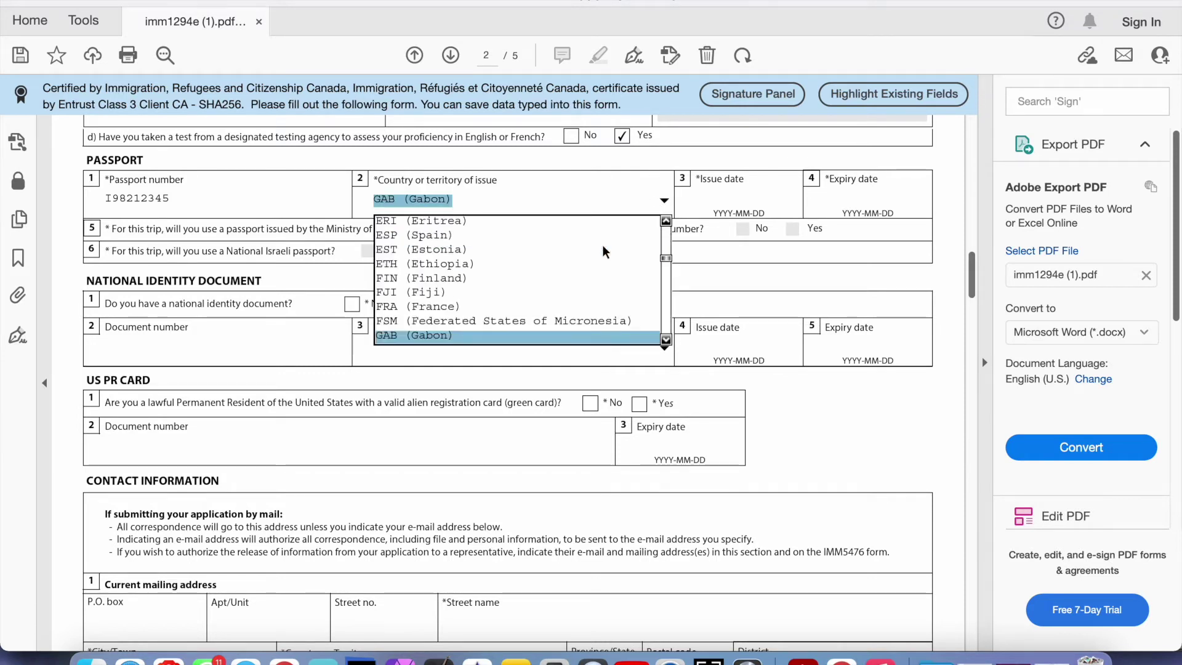
pyautogui.press('Down')
pyautogui.press('Down')
pyautogui.press('Down')
pyautogui.press('Down')
pyautogui.press('Down')
pyautogui.press('Down')
pyautogui.press('Down')
pyautogui.press('Down')
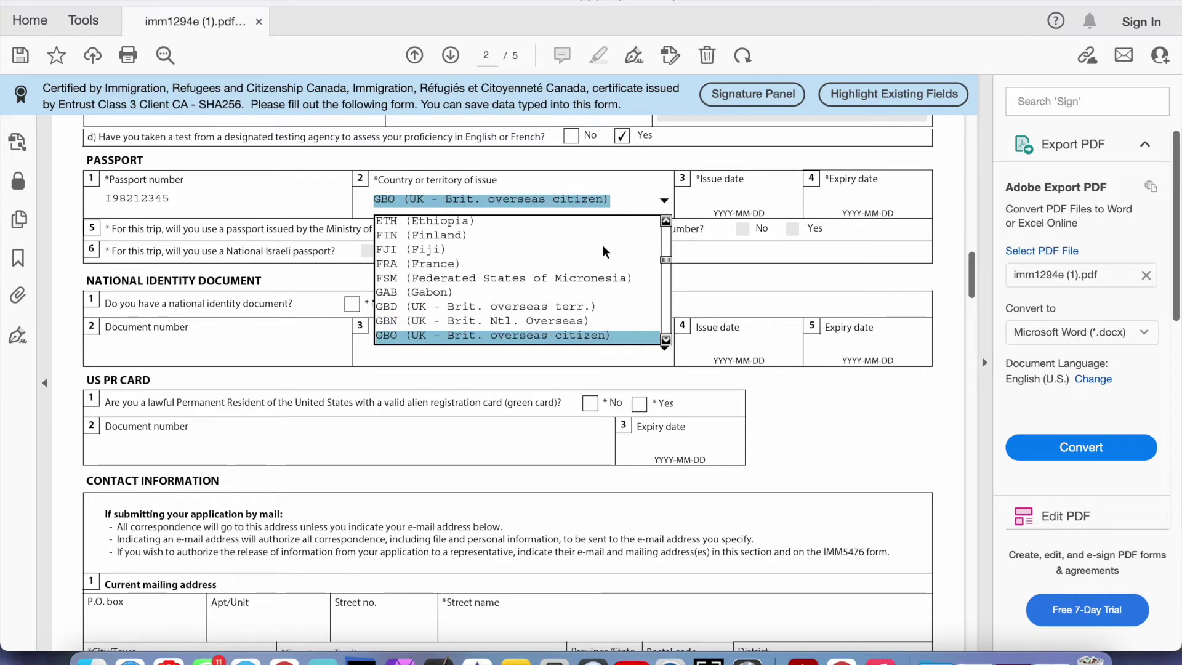
pyautogui.press('Down')
pyautogui.press('Down')
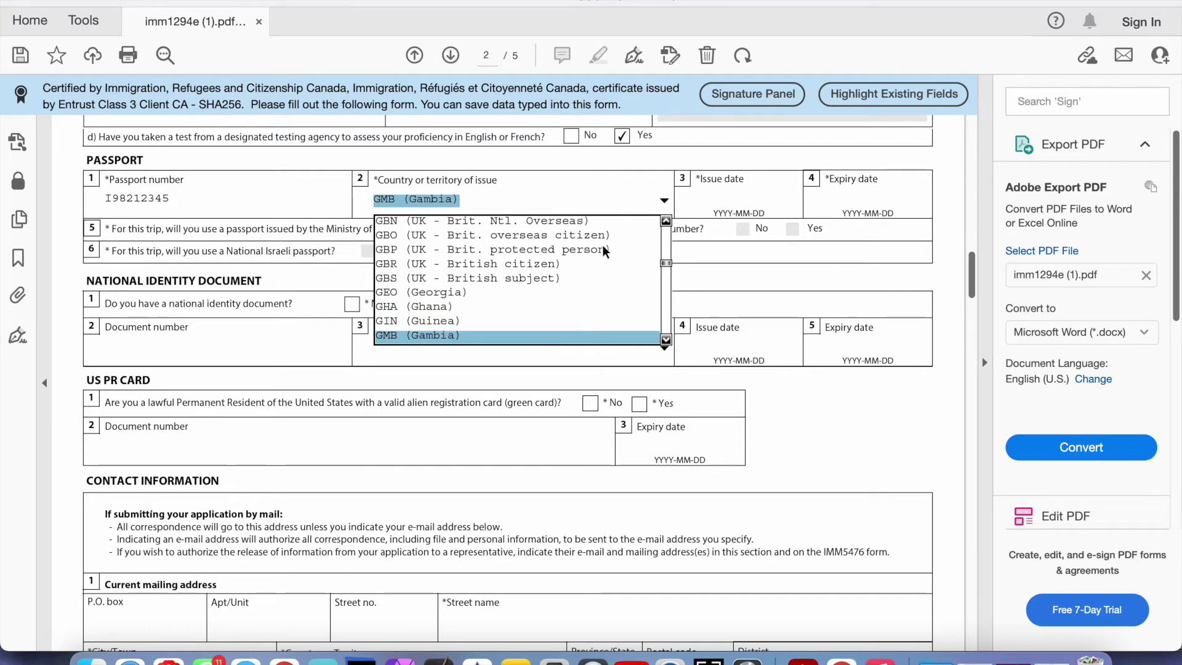
pyautogui.moveTo(602, 245); pyautogui.dragTo(588, 225)
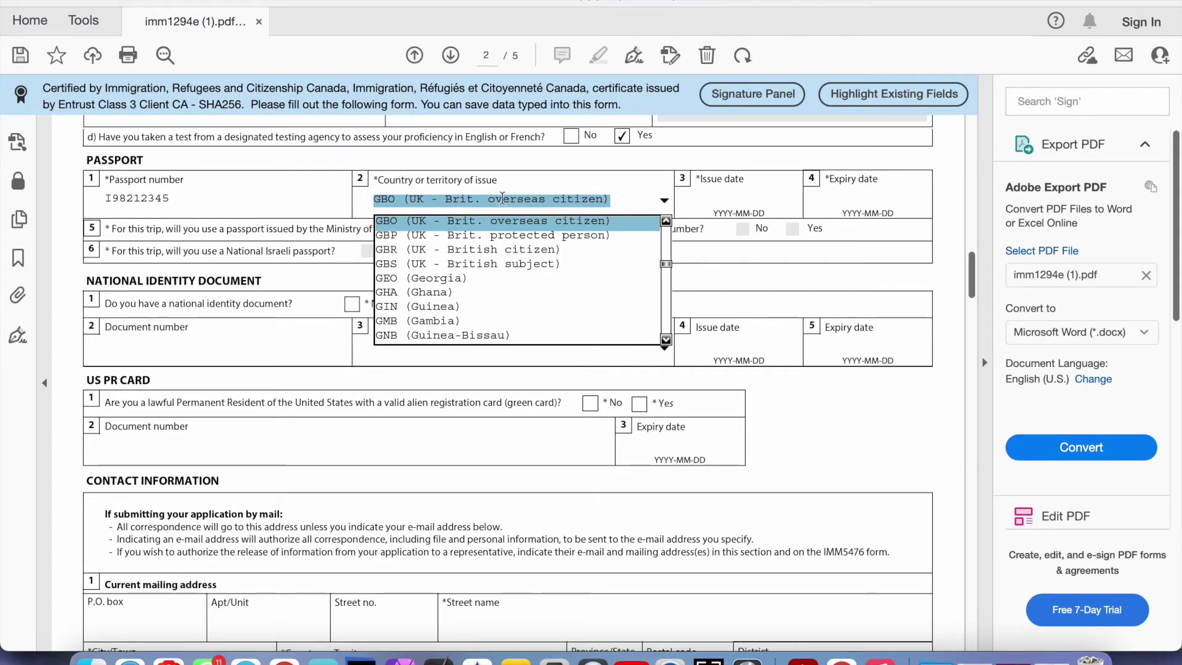
pyautogui.press('Down')
pyautogui.press('Down')
pyautogui.press('Down')
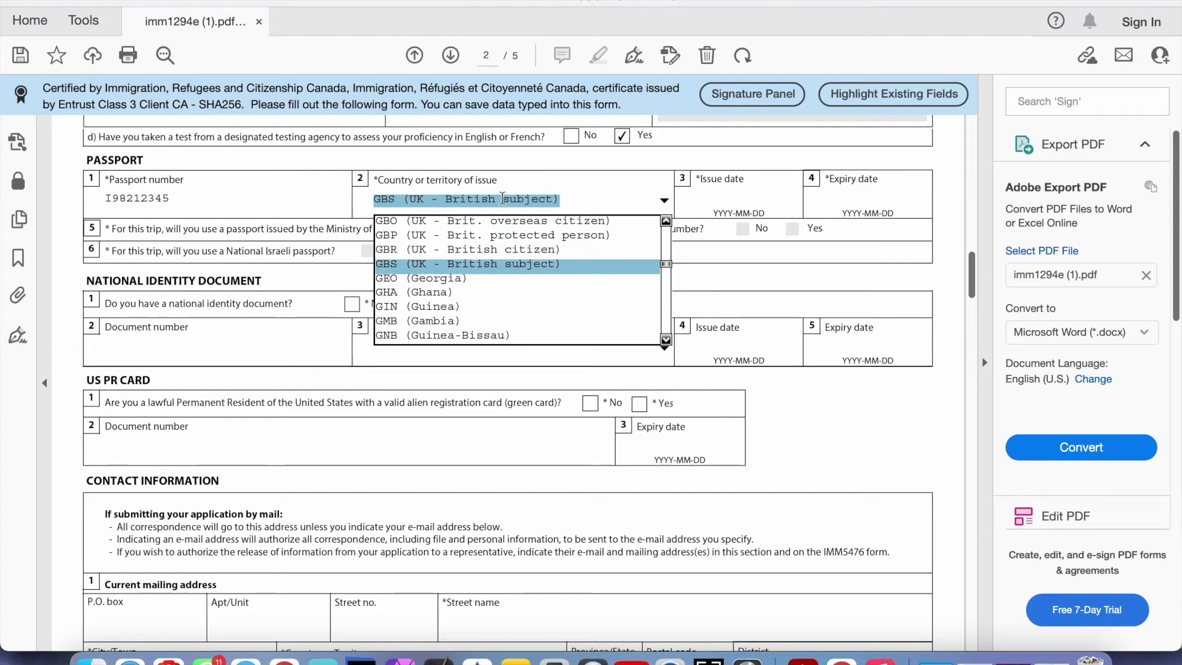
pyautogui.press('Up')
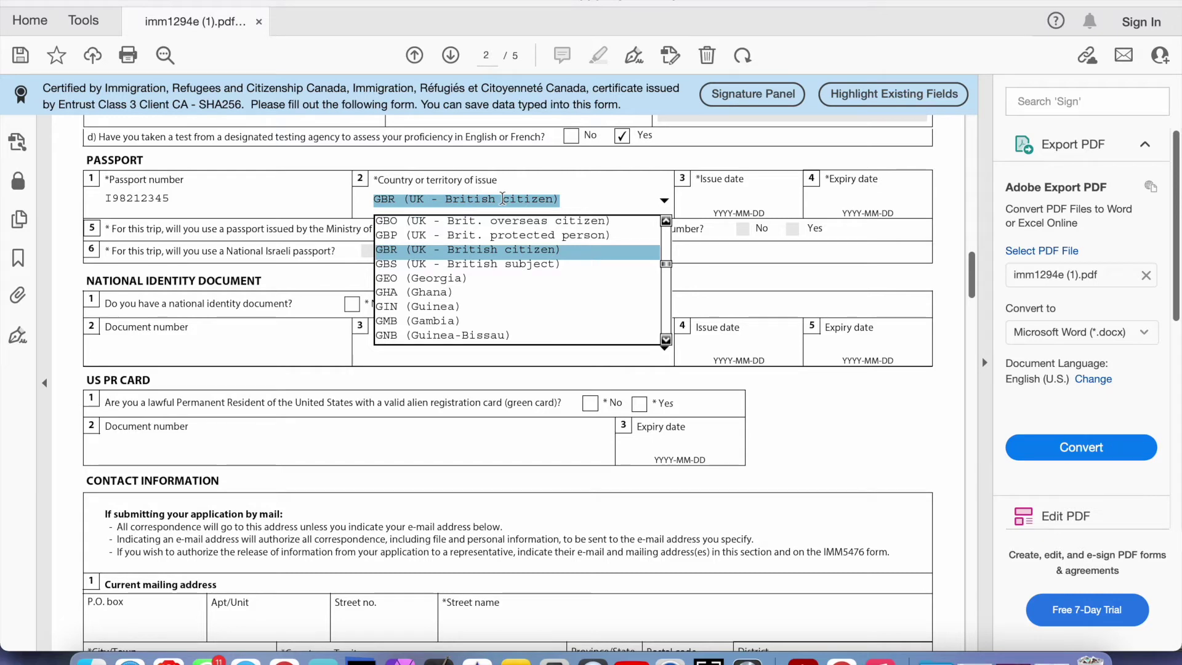
pyautogui.click(502, 199)
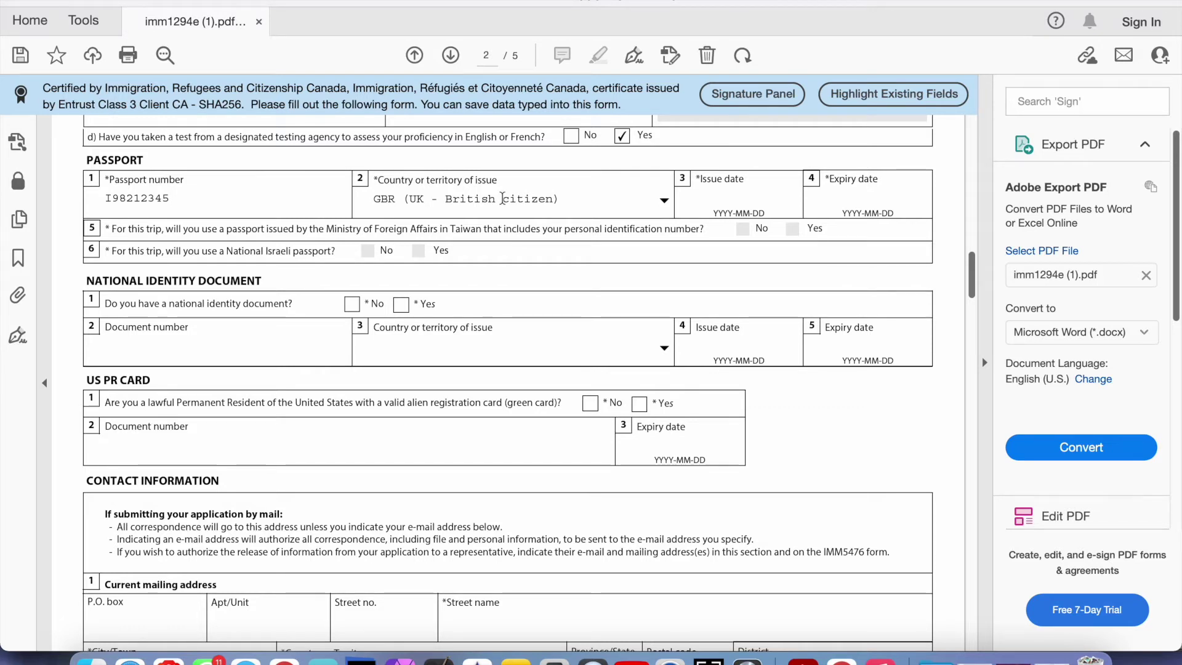
# Enter passport issue date 2021-02-02 and expiry date 2031-02-02
pyautogui.click(726, 197)
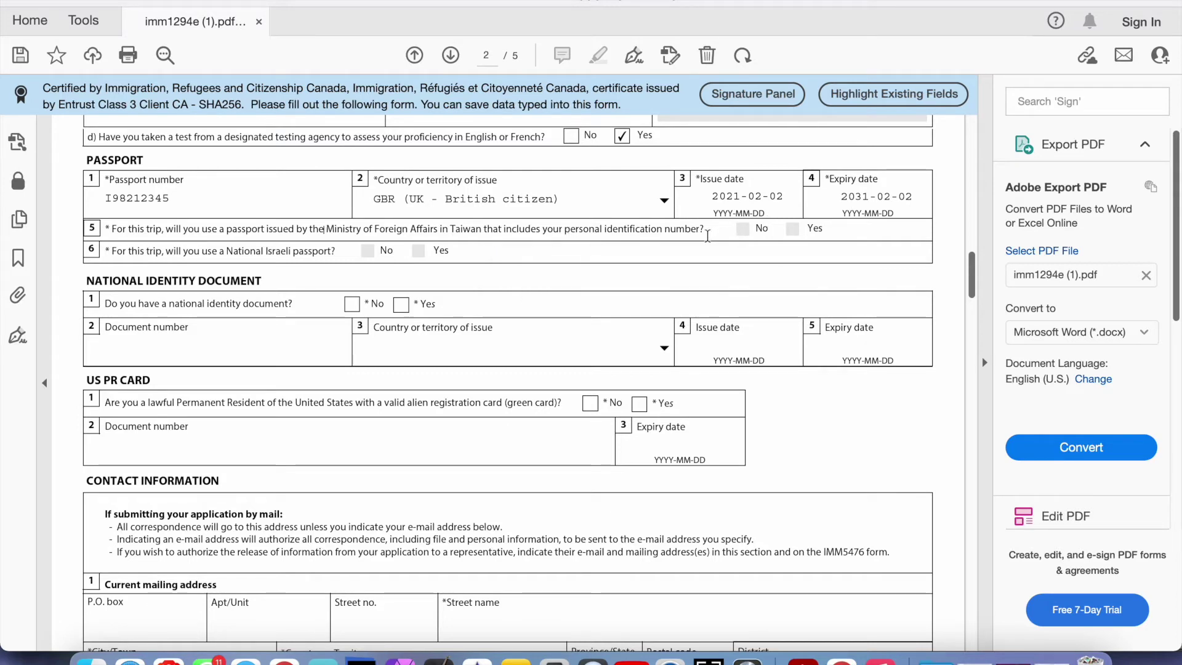
pyautogui.doubleClick(742, 232)
pyautogui.click(793, 231)
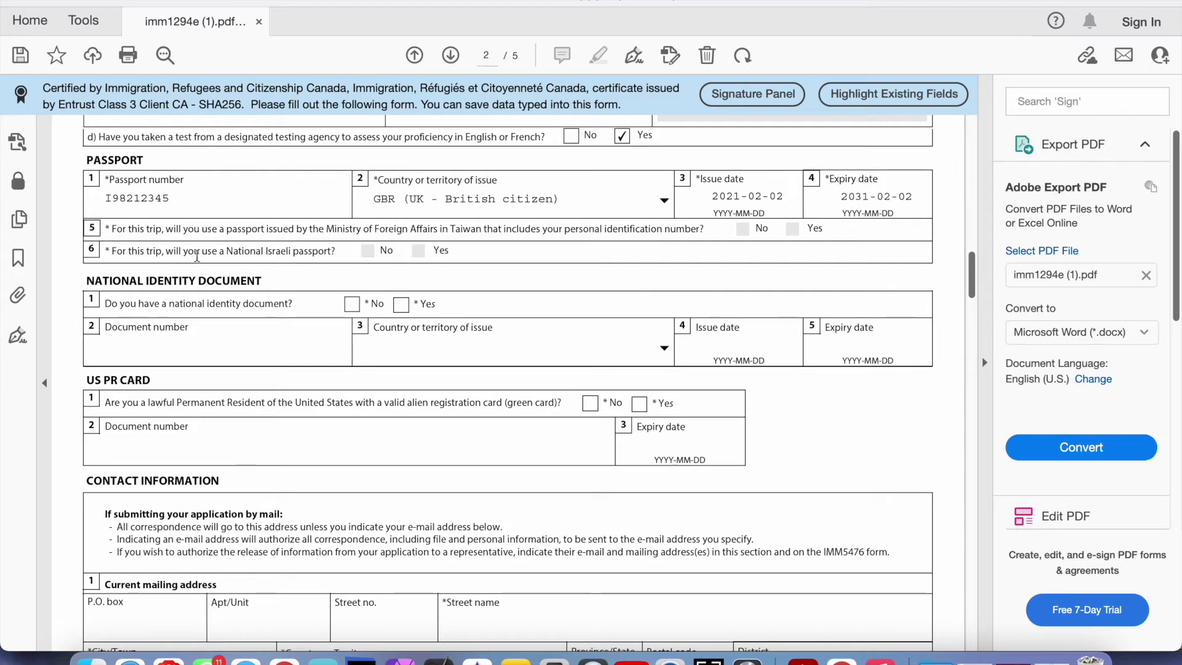
# Tick Yes for the national identity document question
pyautogui.moveTo(201, 252); pyautogui.dragTo(290, 256)
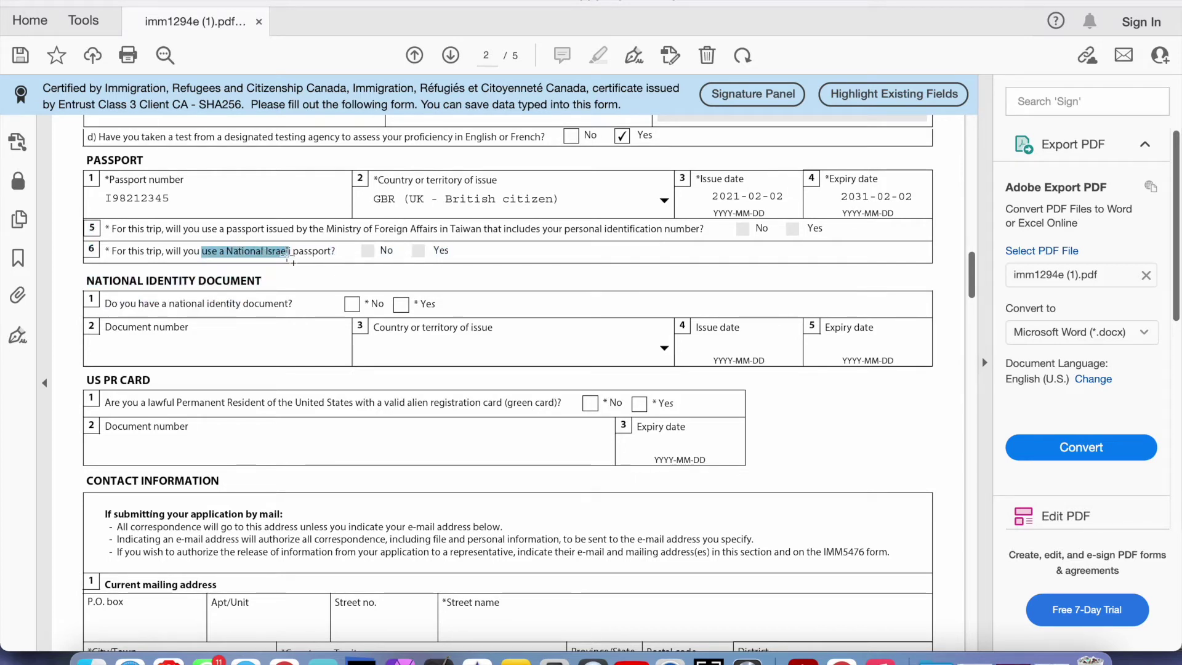
pyautogui.click(314, 253)
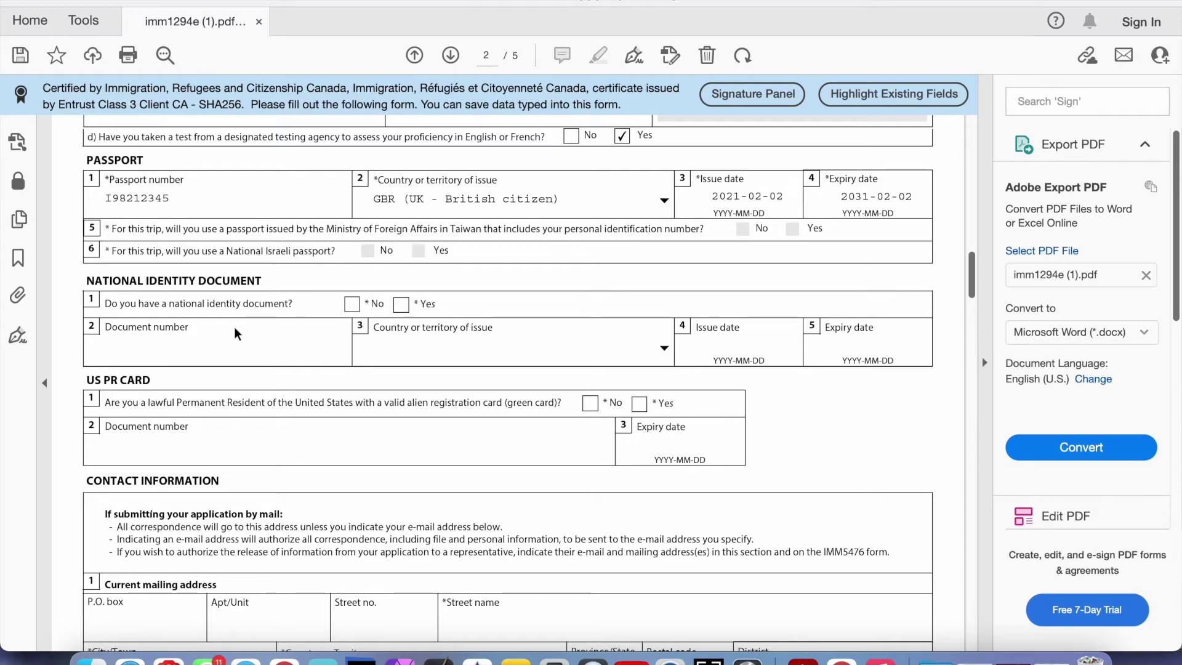
pyautogui.scroll(-2, 217, 335)
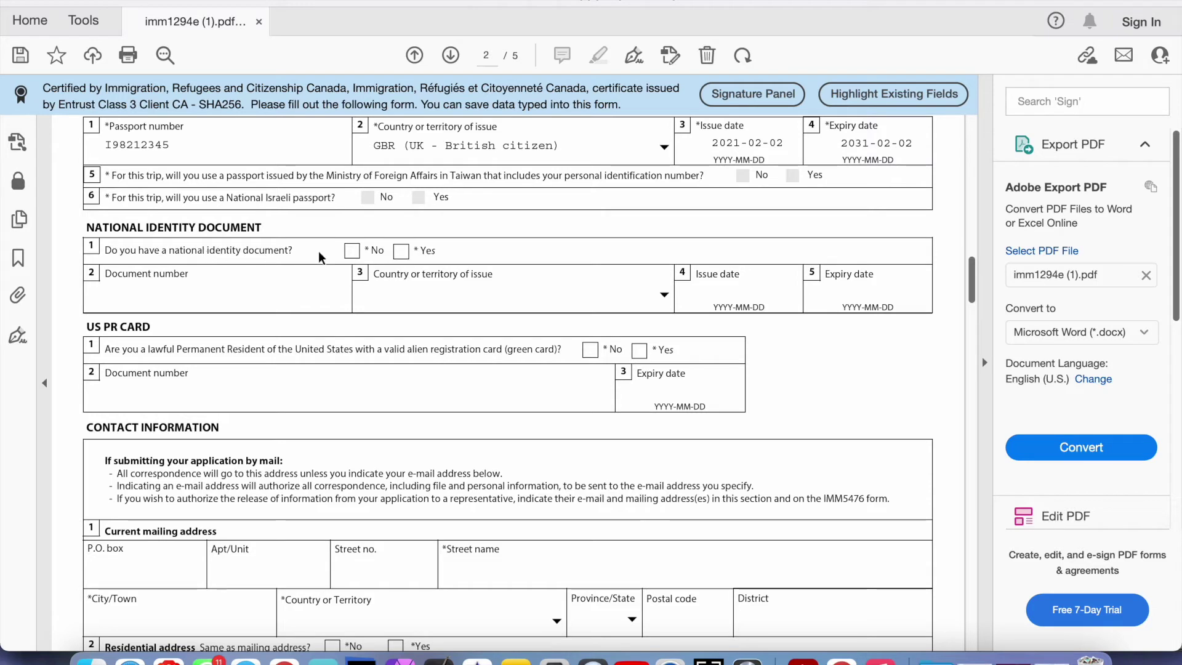
pyautogui.click(400, 253)
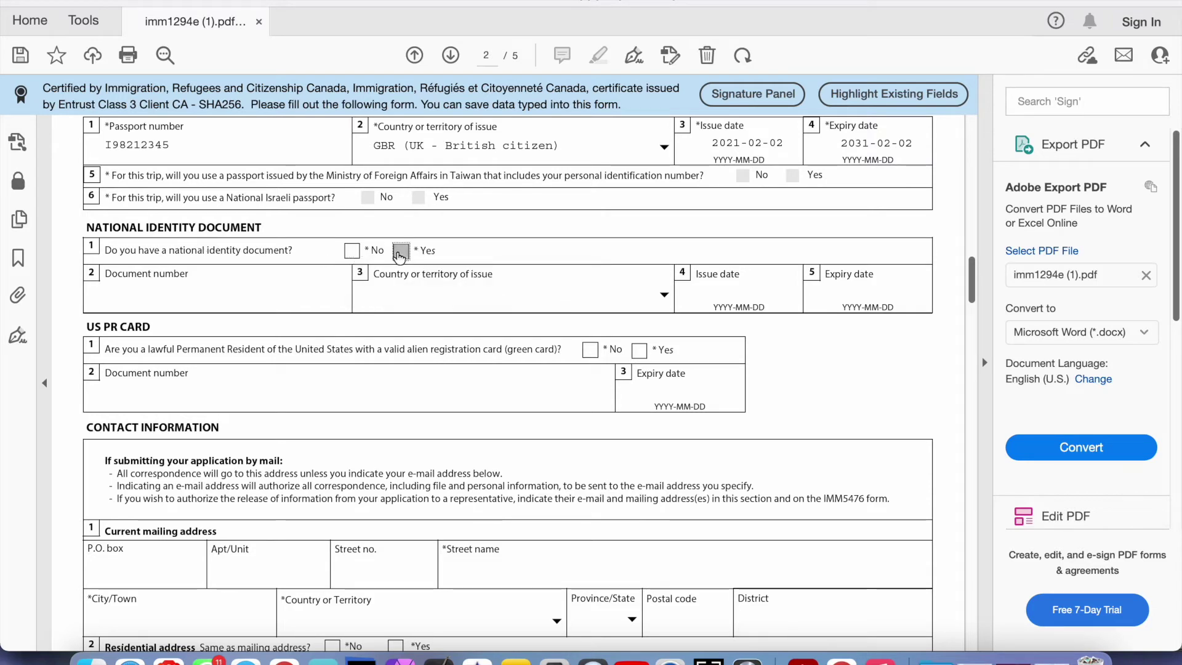
pyautogui.click(352, 252)
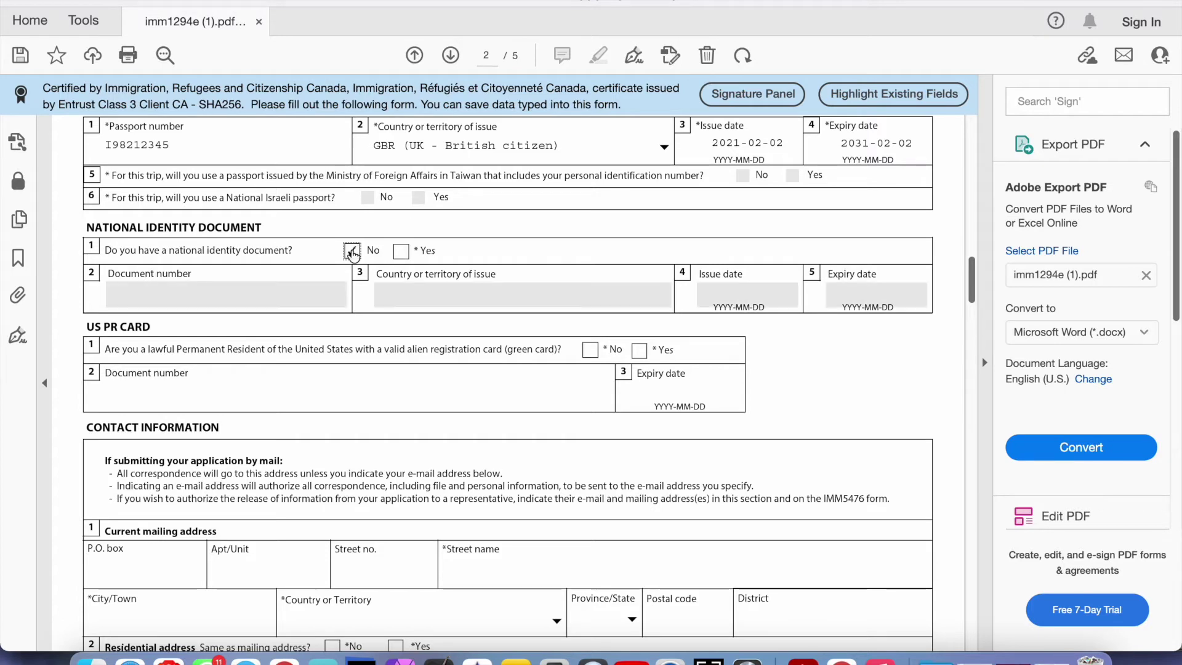
pyautogui.click(398, 254)
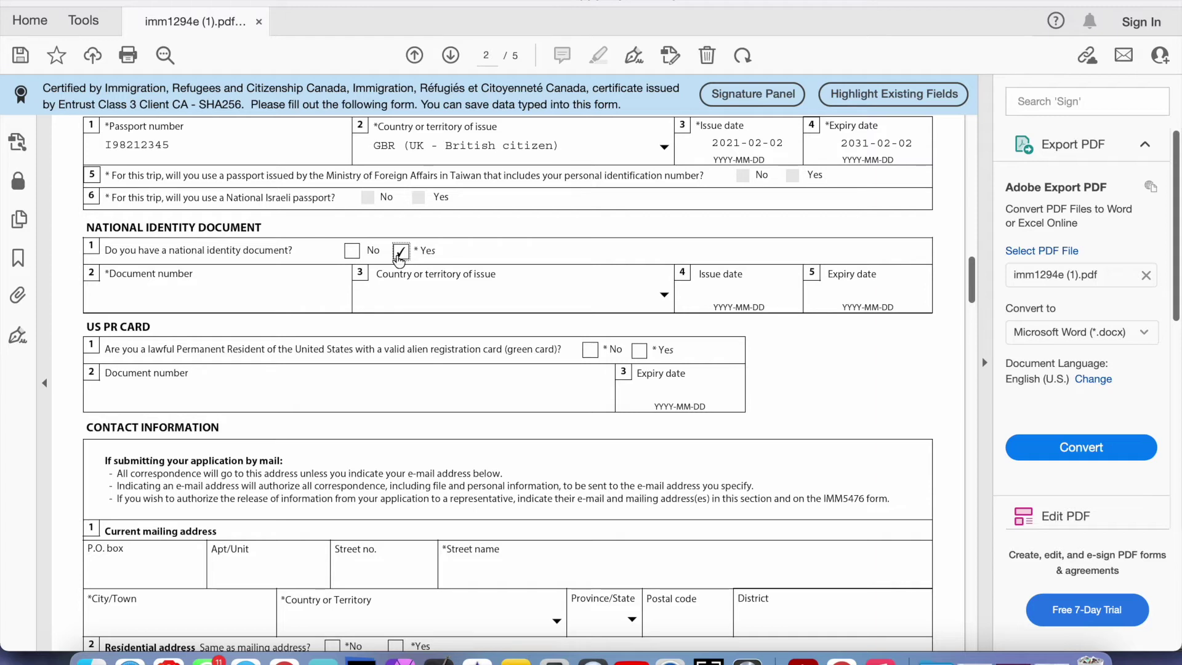
# Go through the identity document number, country and date fields, then switch the answer to No
pyautogui.click(315, 294)
pyautogui.click(405, 286)
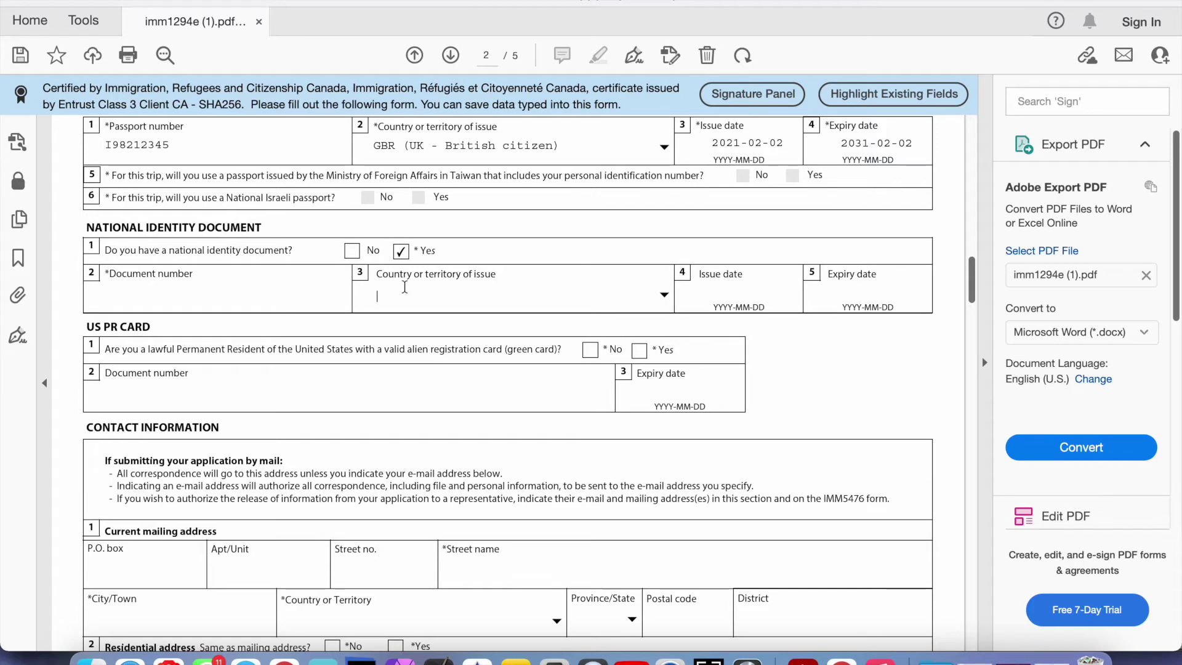
pyautogui.click(718, 295)
pyautogui.click(890, 295)
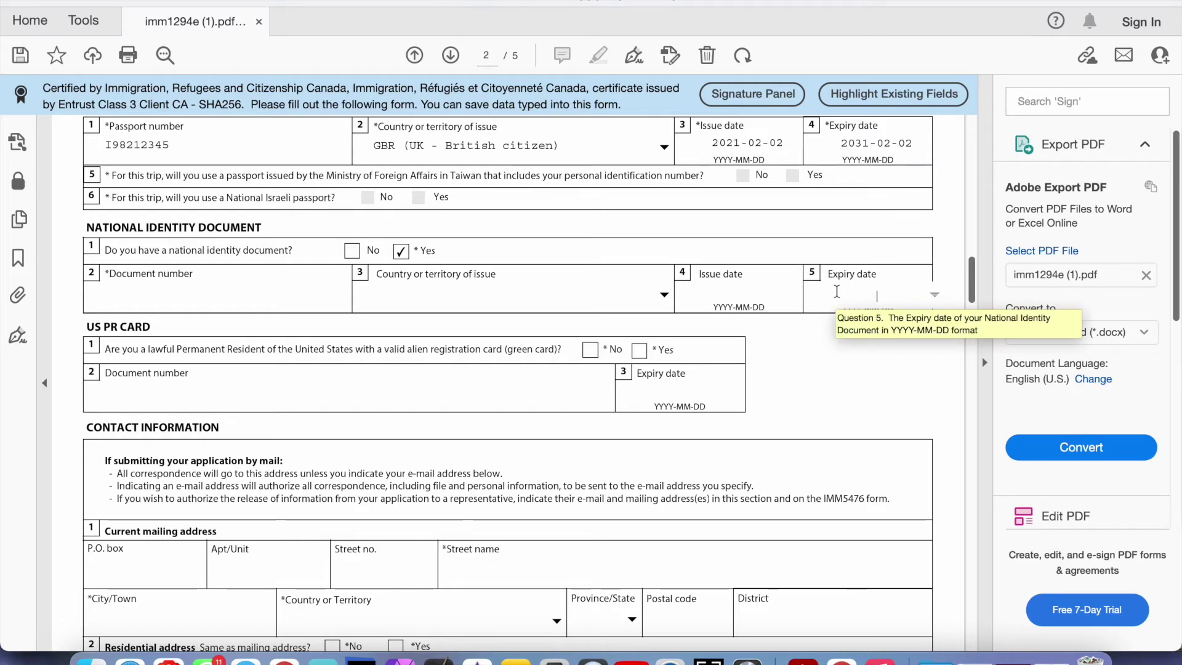
pyautogui.click(730, 296)
pyautogui.click(853, 292)
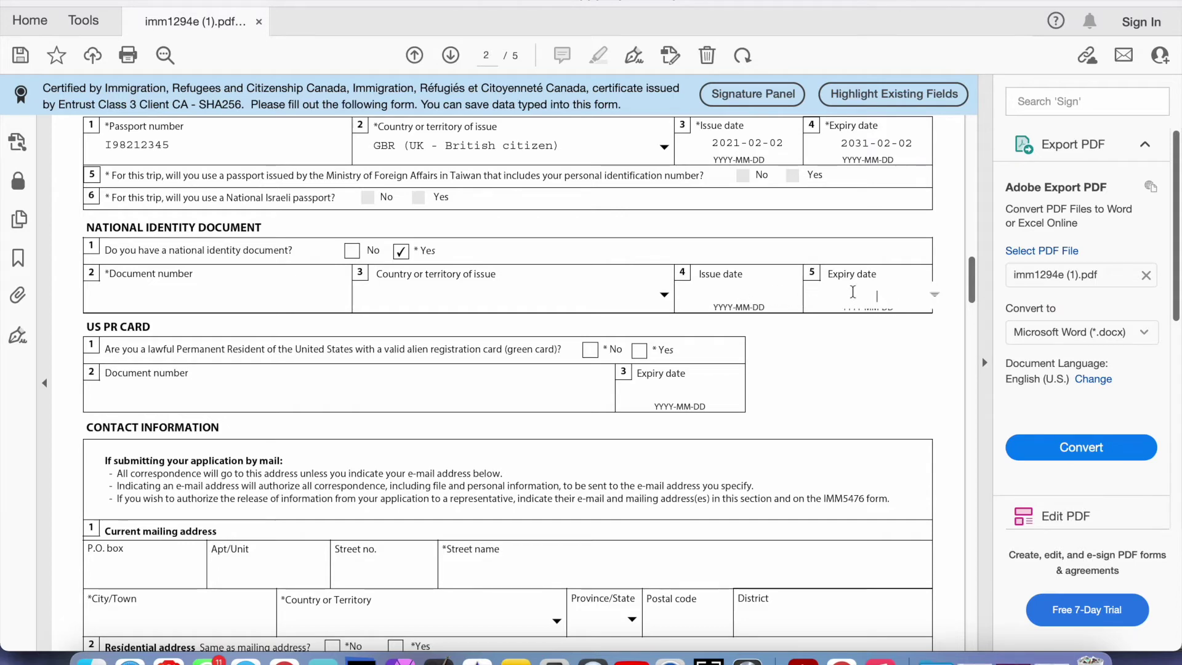
pyautogui.click(351, 253)
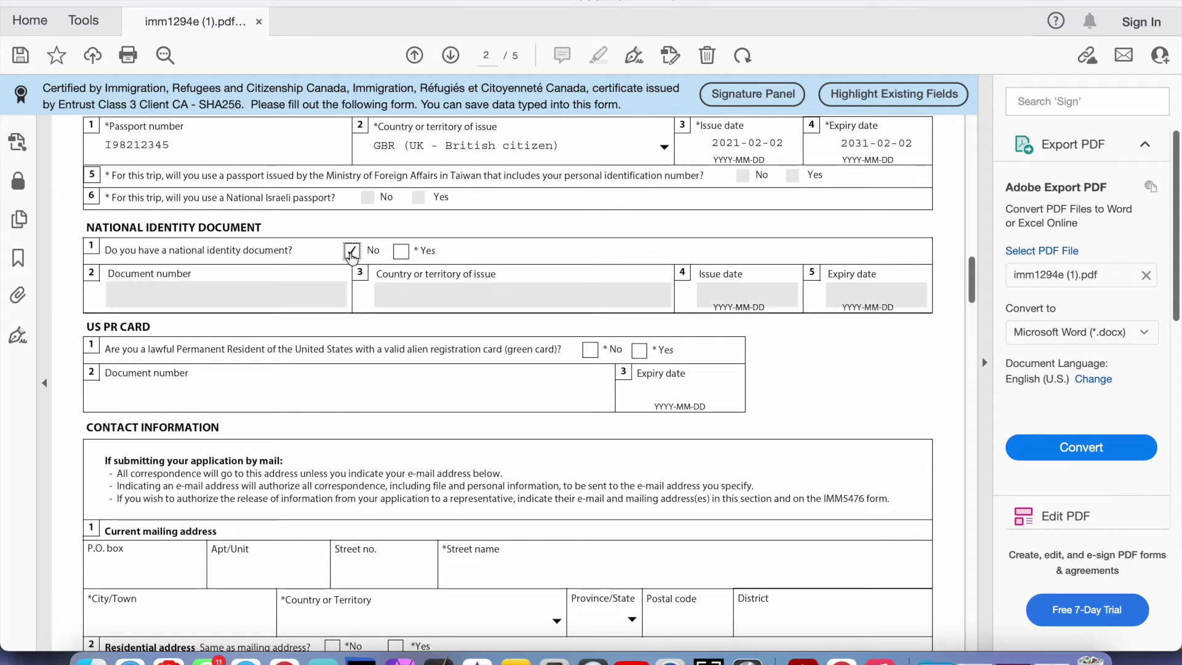
pyautogui.scroll(-3, 287, 311)
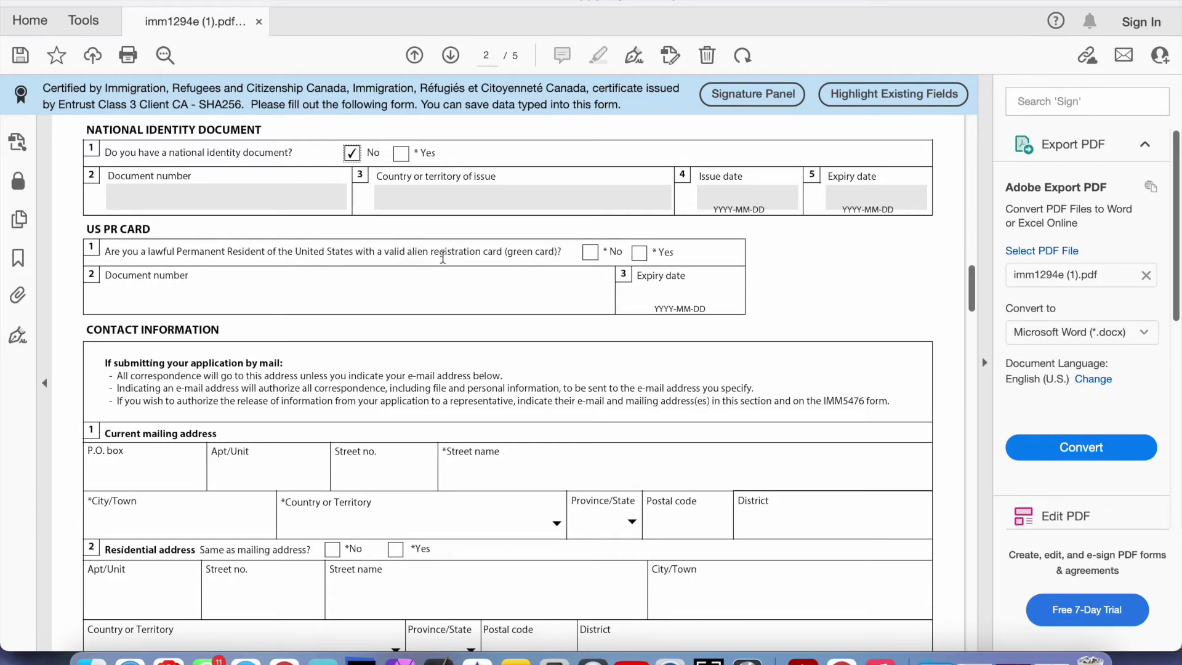
pyautogui.moveTo(507, 252); pyautogui.dragTo(553, 257)
pyautogui.click(584, 251)
pyautogui.click(638, 252)
pyautogui.click(482, 299)
pyautogui.click(663, 298)
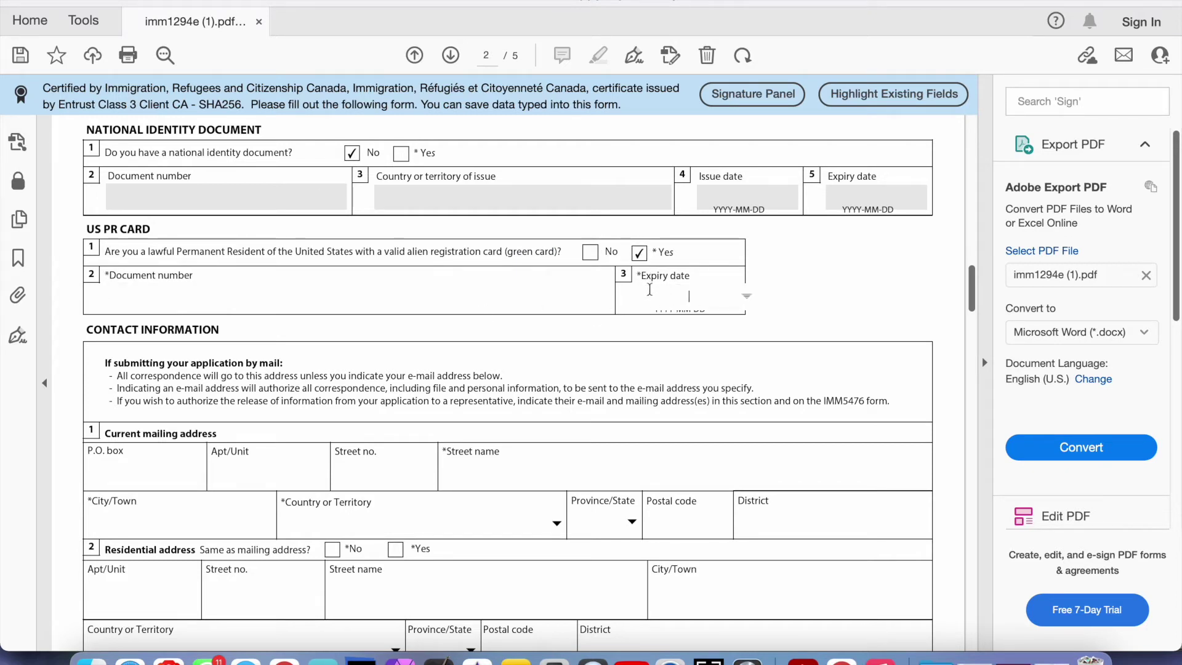
pyautogui.click(590, 253)
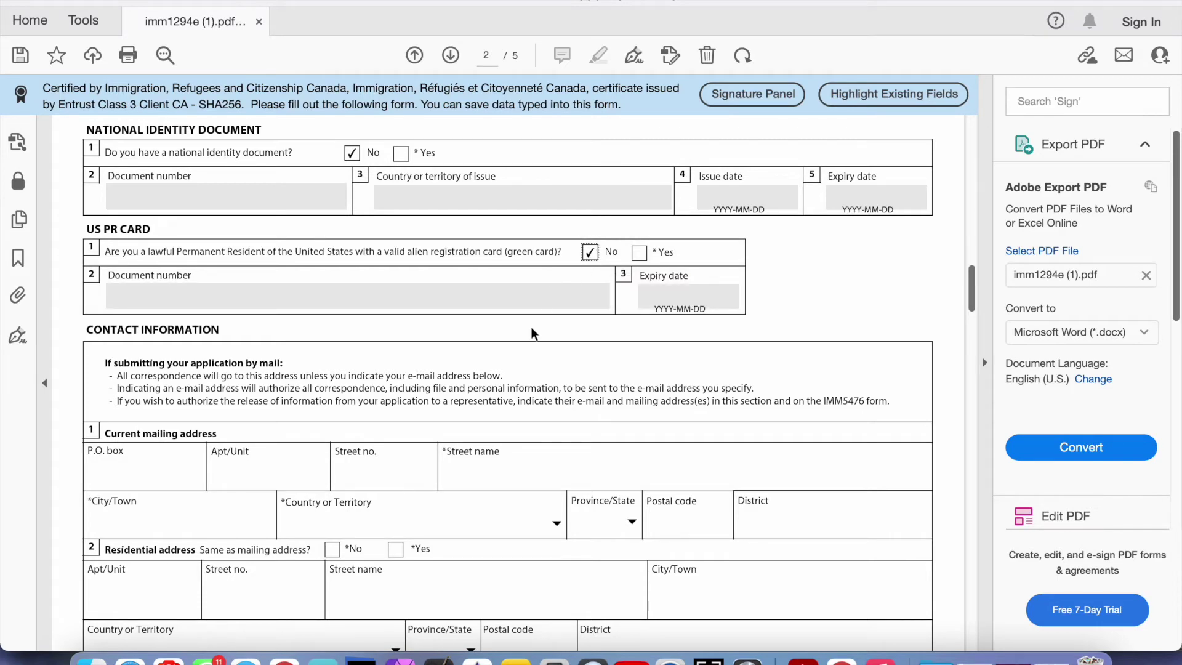
pyautogui.scroll(-3, 532, 331)
pyautogui.scroll(-2, 532, 329)
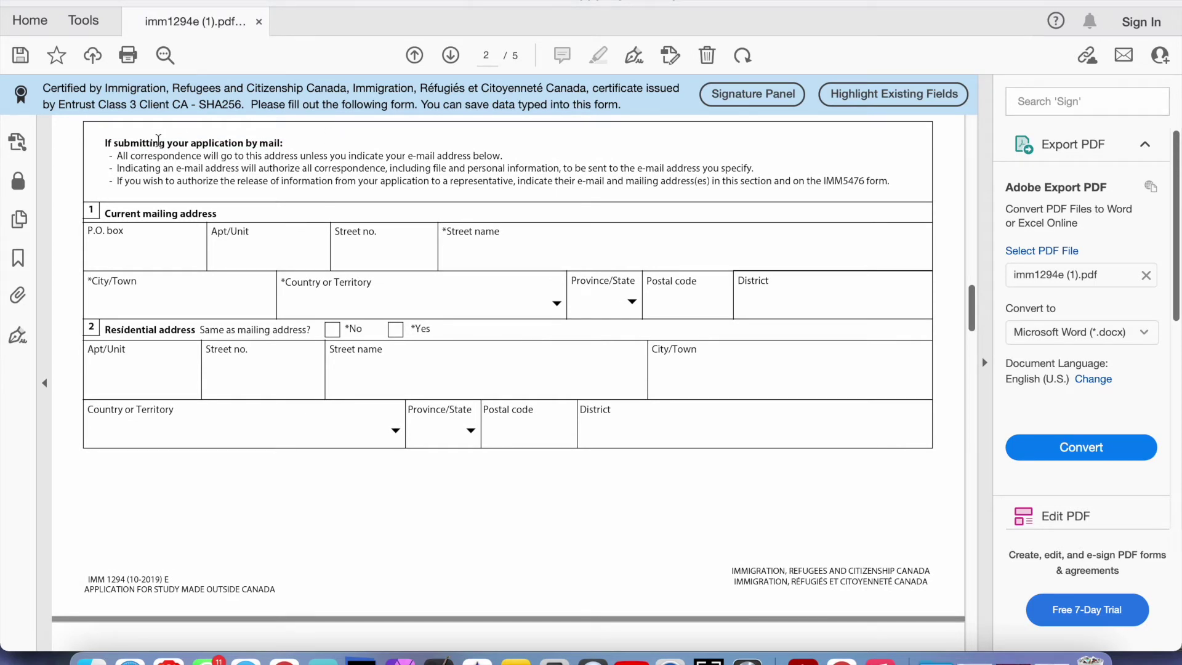
pyautogui.moveTo(107, 142); pyautogui.dragTo(310, 169)
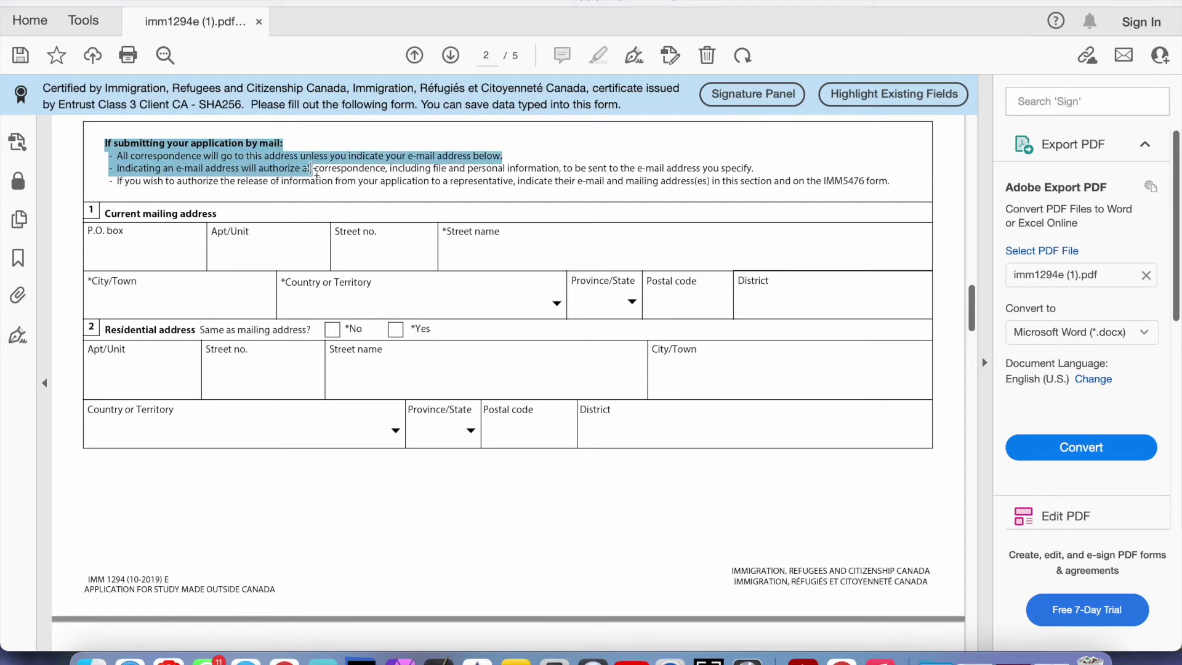
pyautogui.moveTo(312, 170); pyautogui.dragTo(314, 170)
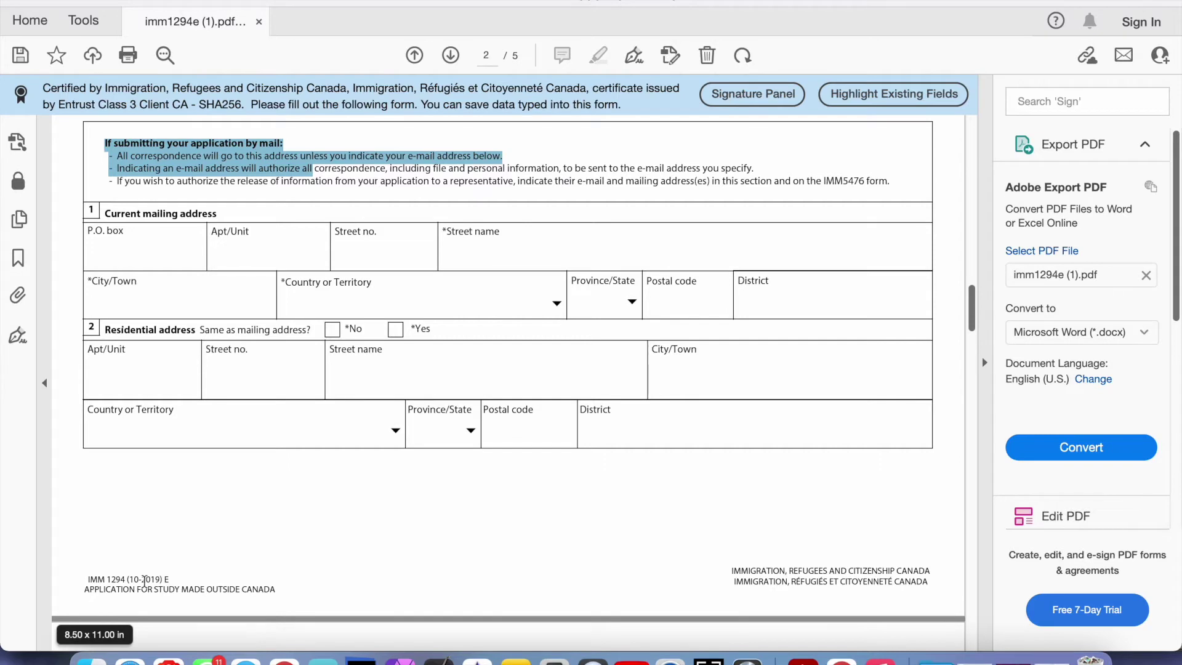
pyautogui.moveTo(134, 580); pyautogui.dragTo(168, 580)
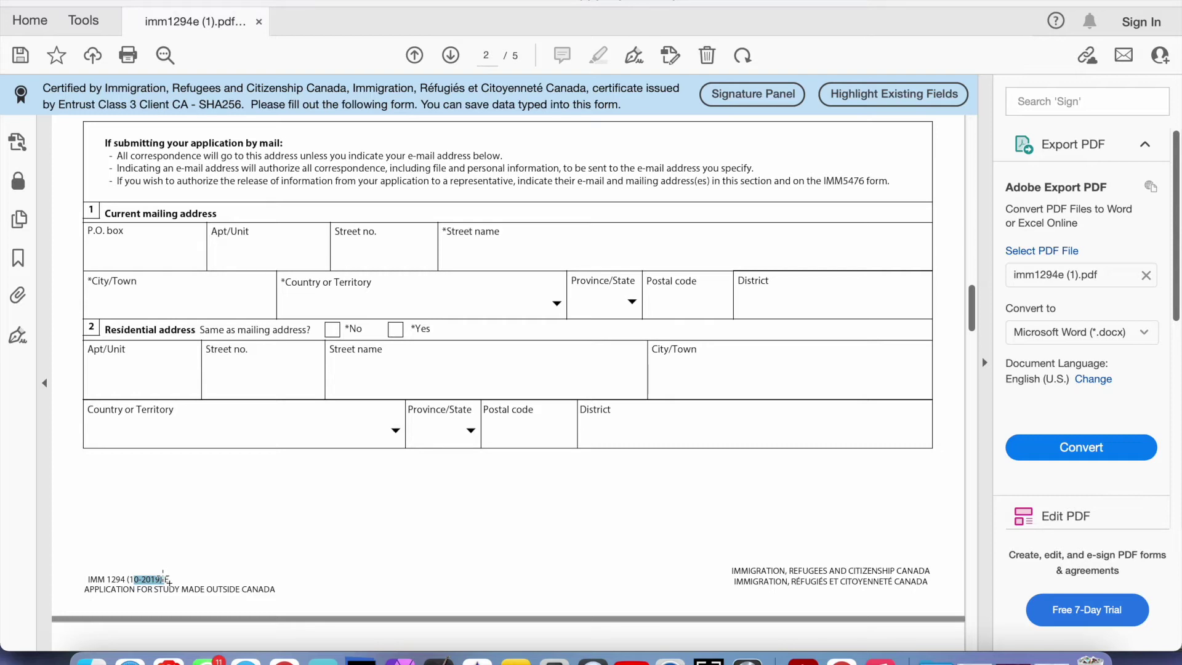
# Go through the P.O. box and Apt/Unit fields, then answer Yes to 'Same as mailing address?'
pyautogui.click(275, 531)
pyautogui.click(130, 254)
pyautogui.click(229, 255)
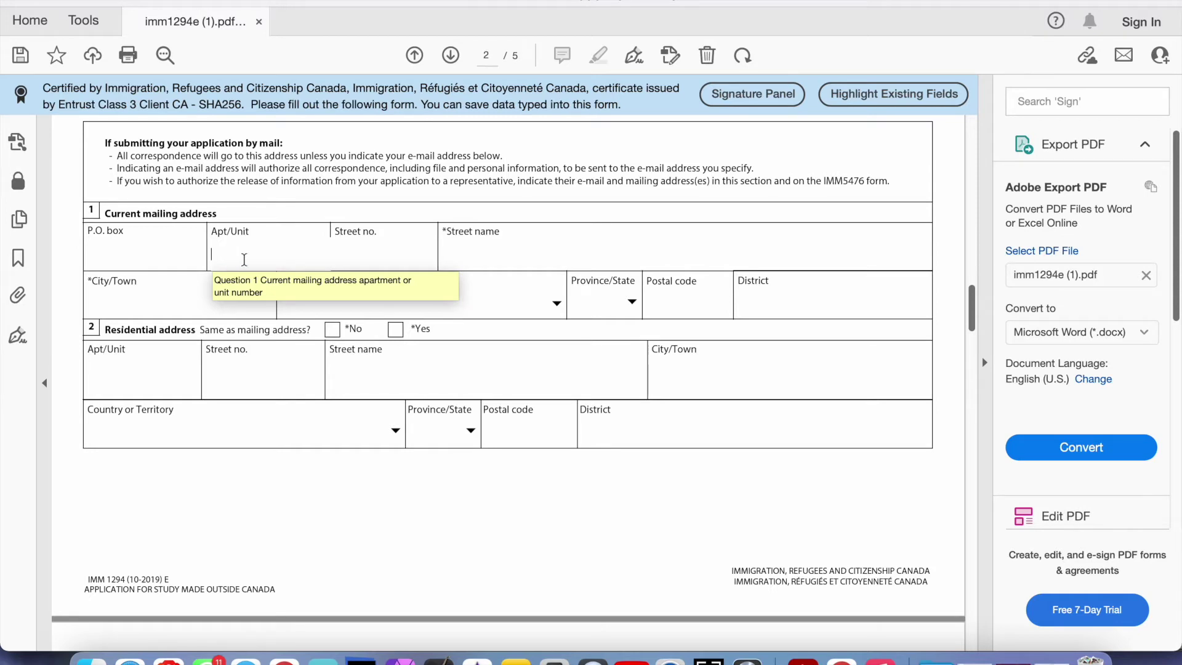
pyautogui.click(332, 329)
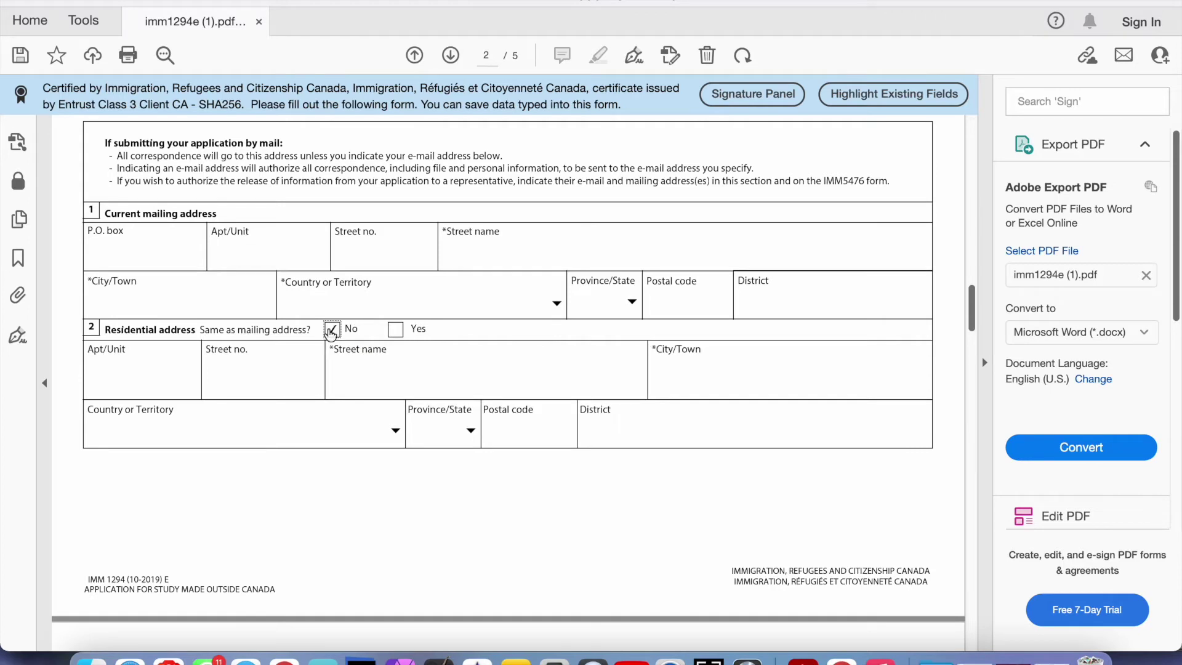
pyautogui.click(203, 375)
pyautogui.click(395, 331)
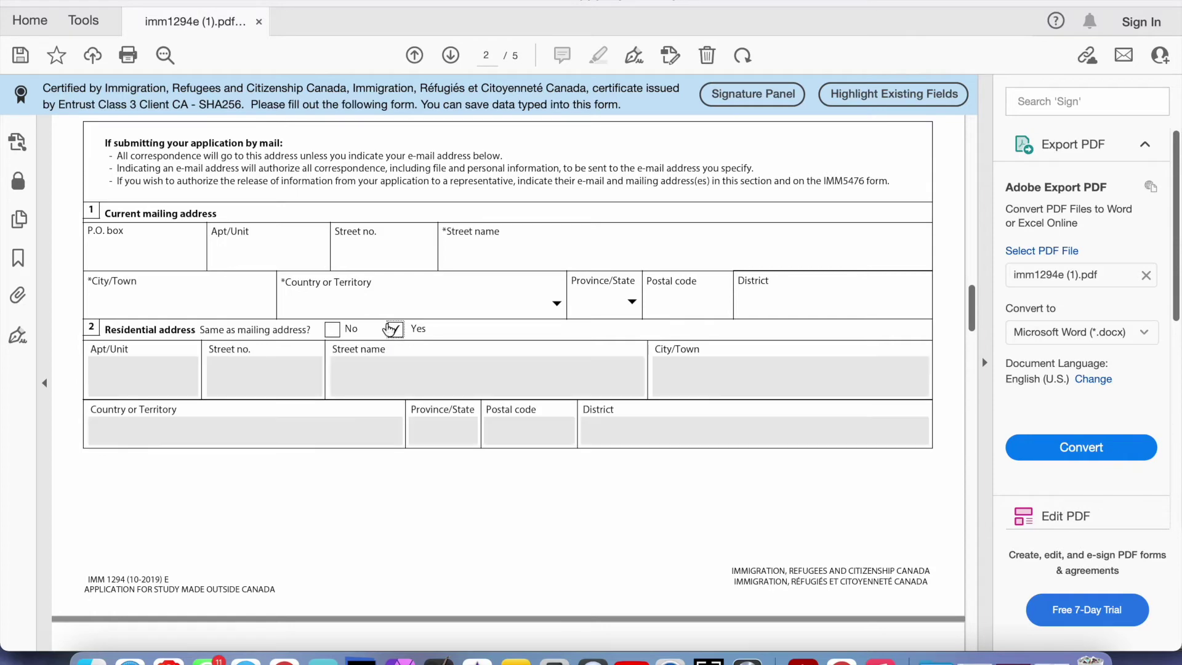
pyautogui.scroll(2, 517, 367)
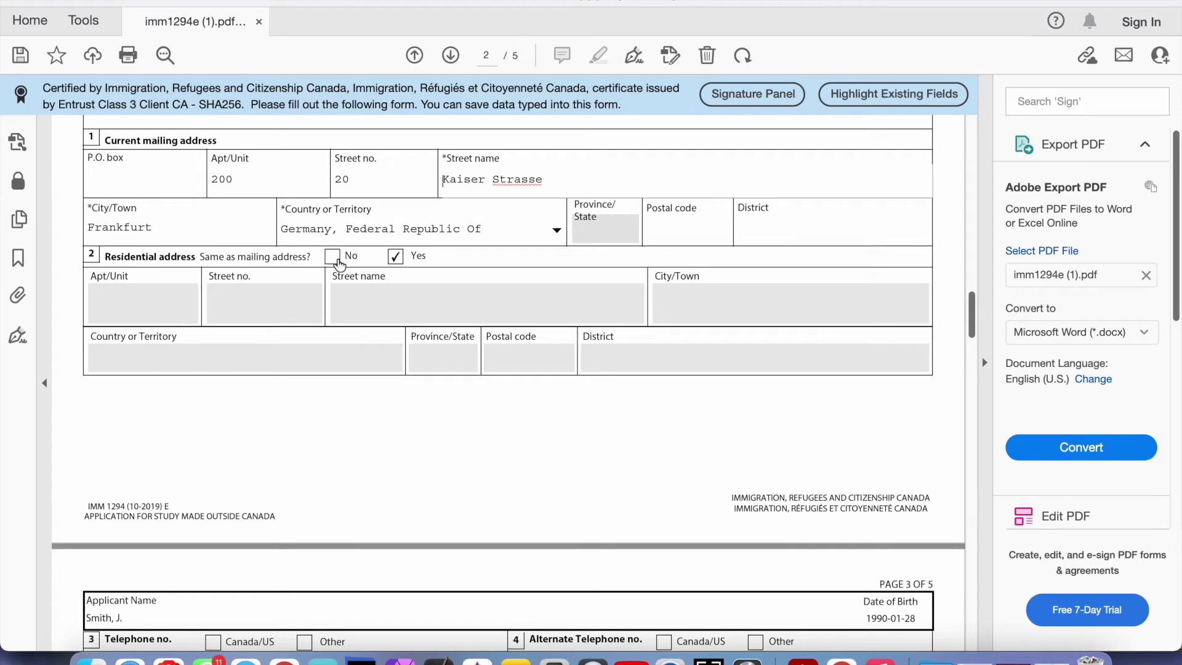
pyautogui.scroll(-18, 339, 265)
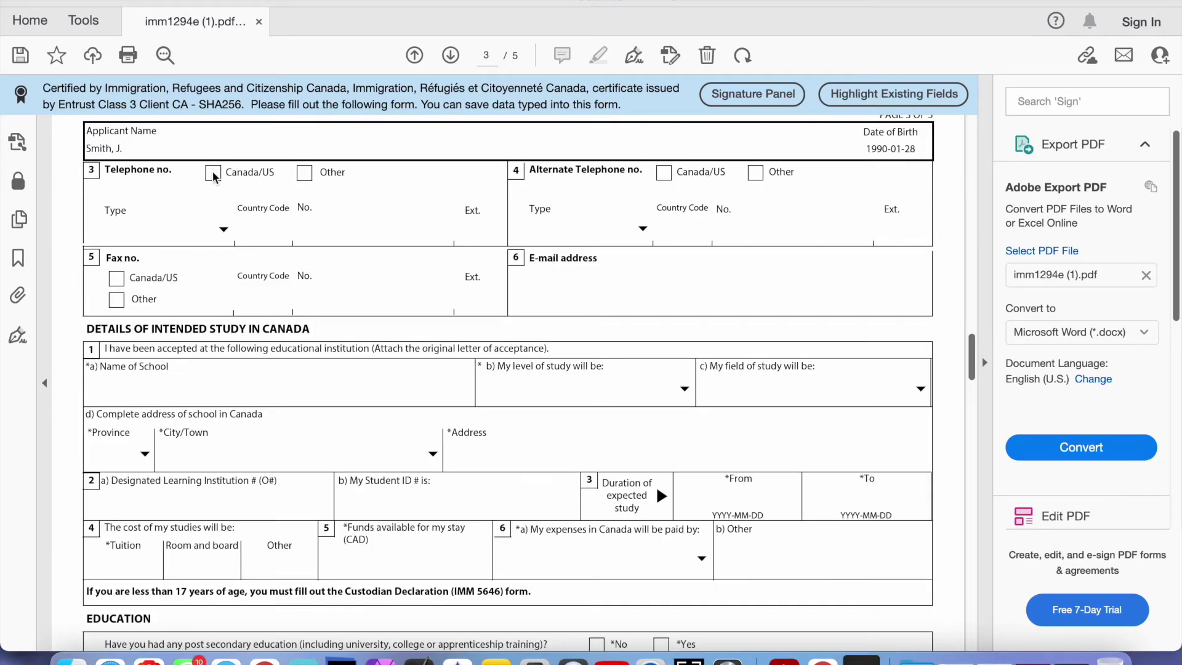
# Enter an Other, Residence telephone with country code 94 and its number, then type the contact e-mail
pyautogui.click(307, 175)
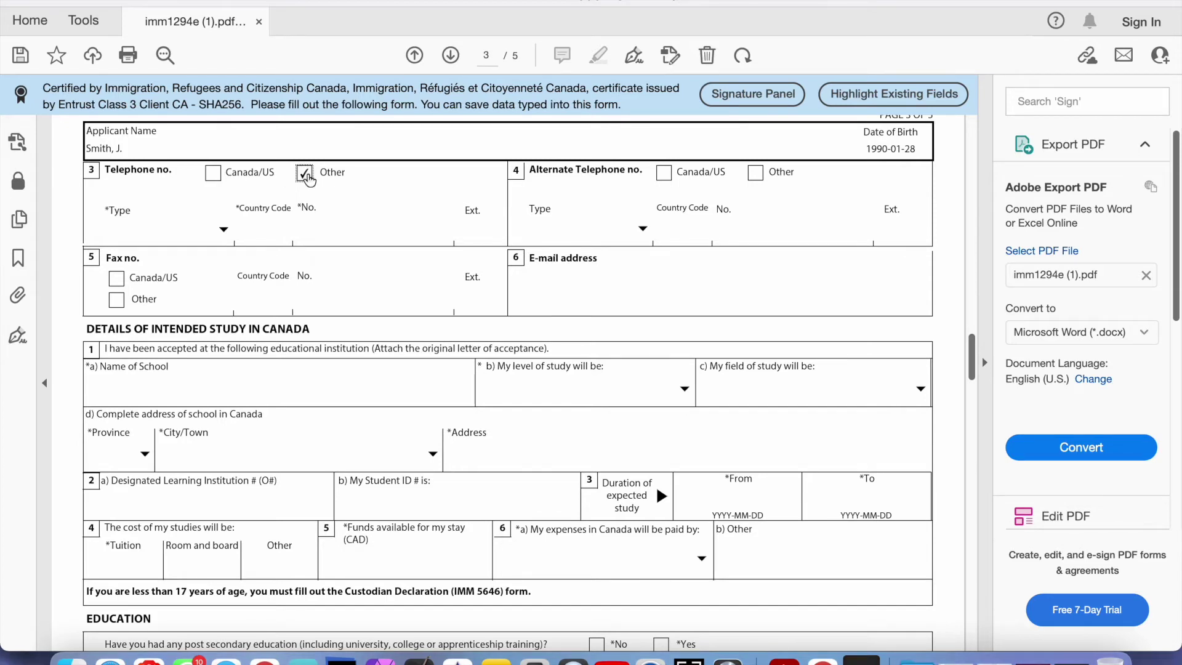
pyautogui.click(223, 231)
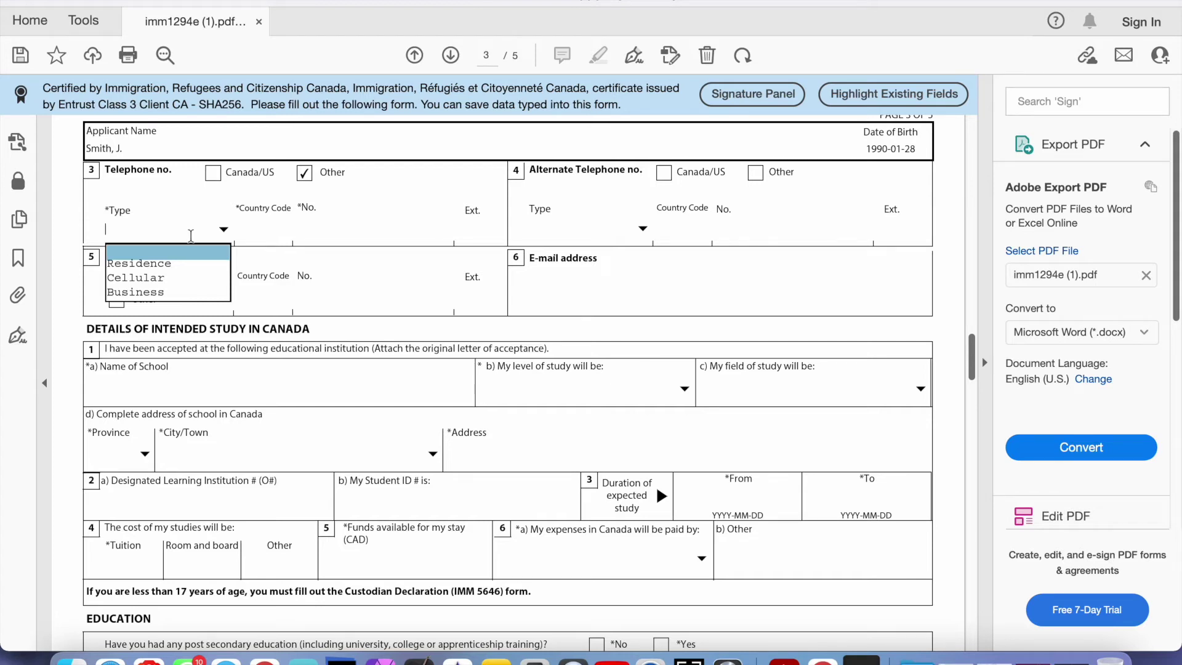
pyautogui.press('Down')
pyautogui.press('Return')
pyautogui.click(268, 228)
pyautogui.write('94')
pyautogui.click(317, 235)
pyautogui.write('12345678')
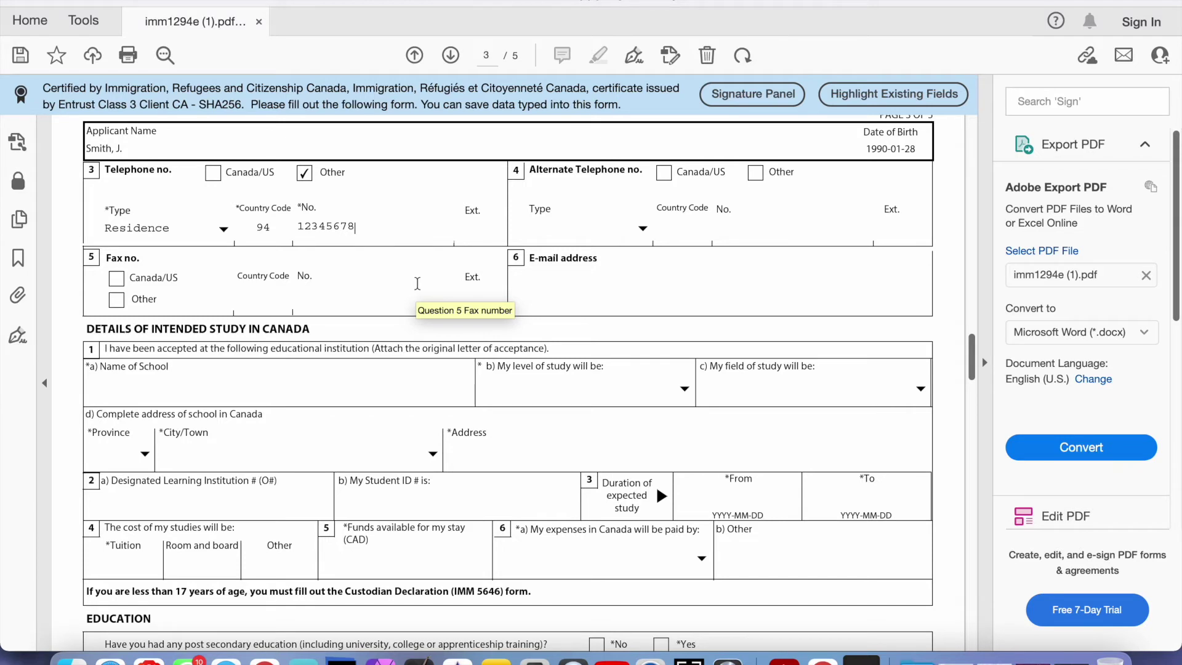
pyautogui.click(585, 300)
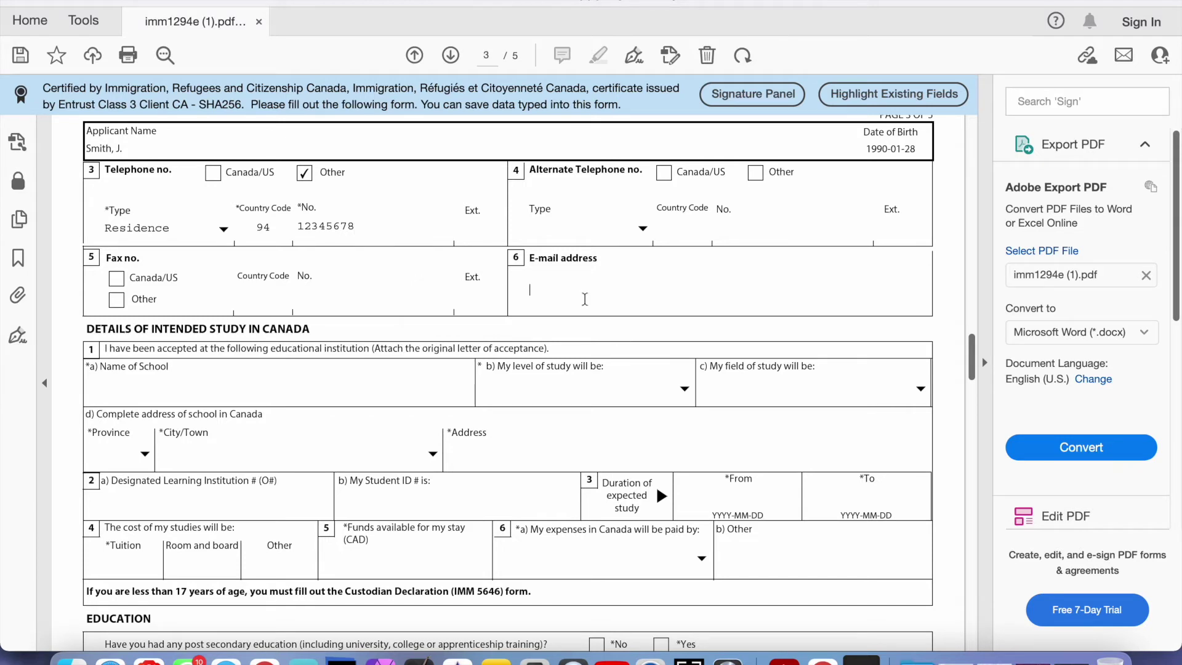
# Complete the e-mail entry and move to the Name of School field under Details of Intended Study
pyautogui.scroll(-3, 463, 311)
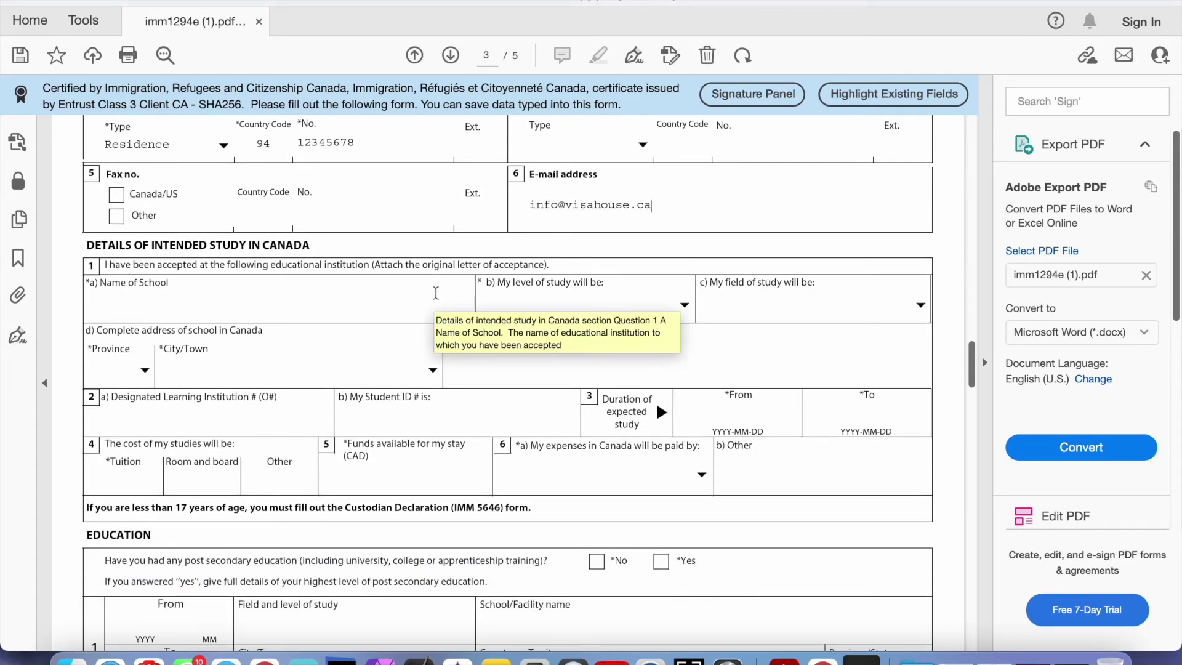
pyautogui.press('Tab')
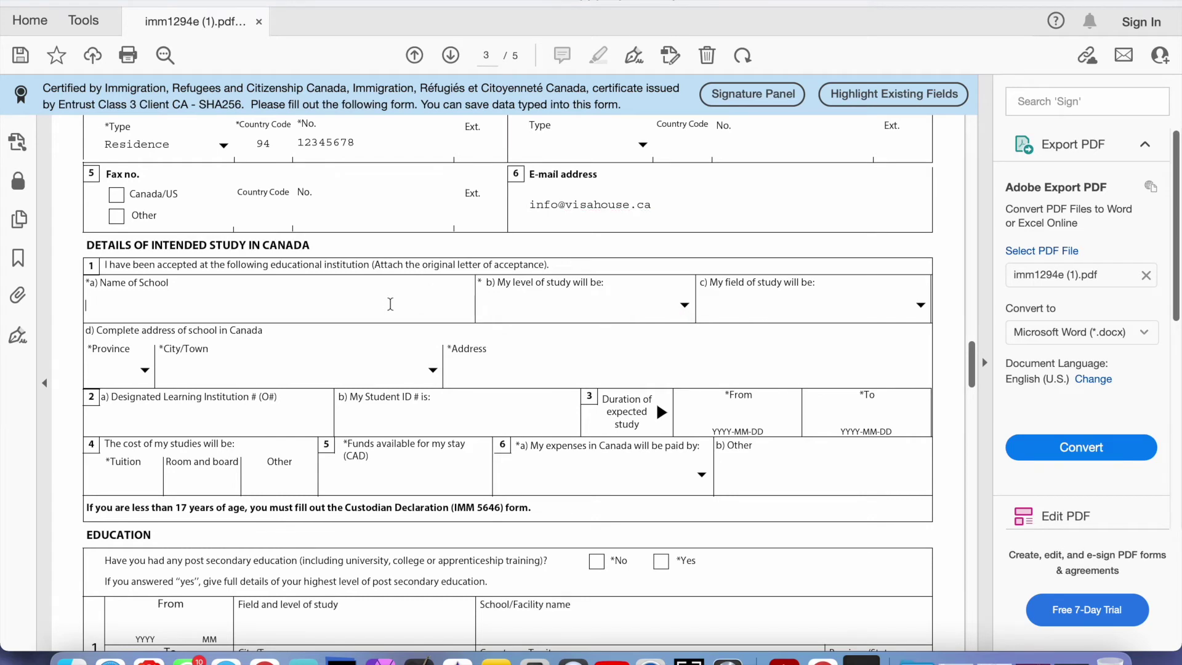
pyautogui.scroll(-2, 391, 304)
pyautogui.scroll(-1, 390, 304)
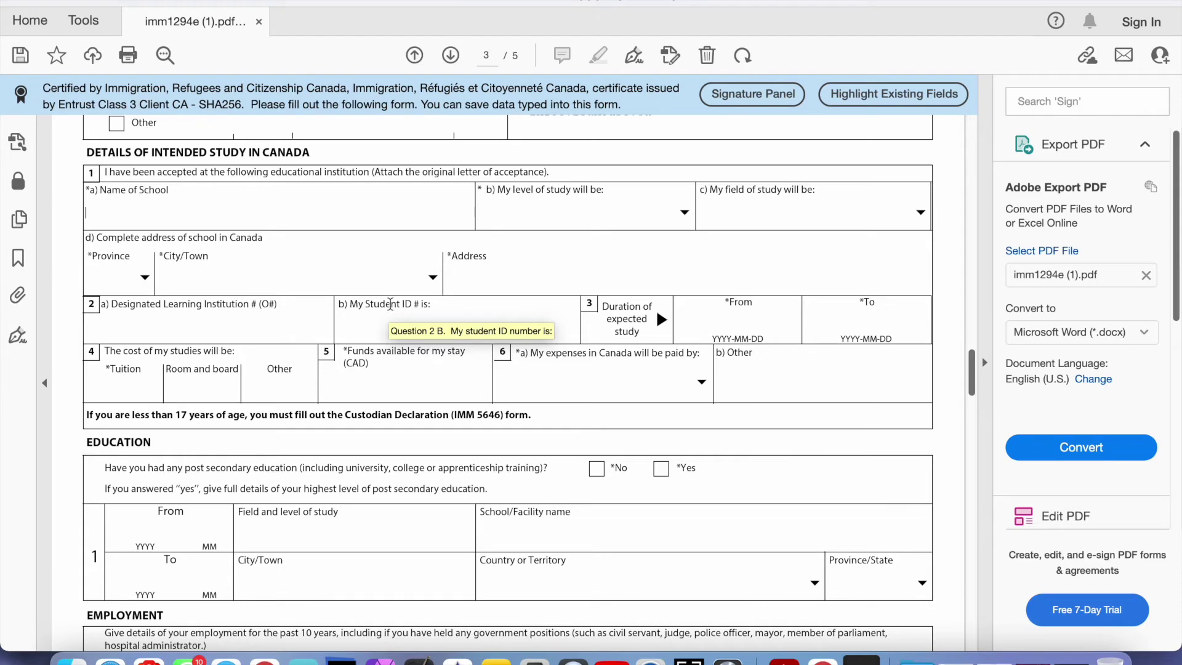
pyautogui.scroll(-1, 389, 304)
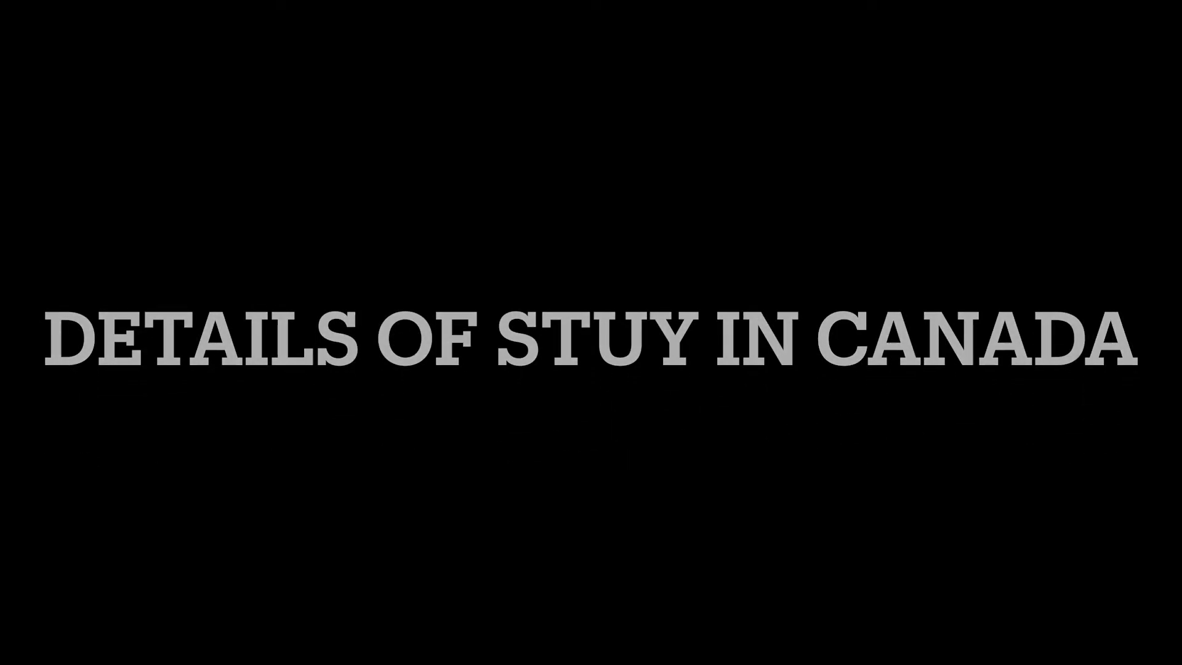
# Type 'University of Toronto' as the school and pick University - Master's Deg. for level of study
pyautogui.write('University of Toronto')
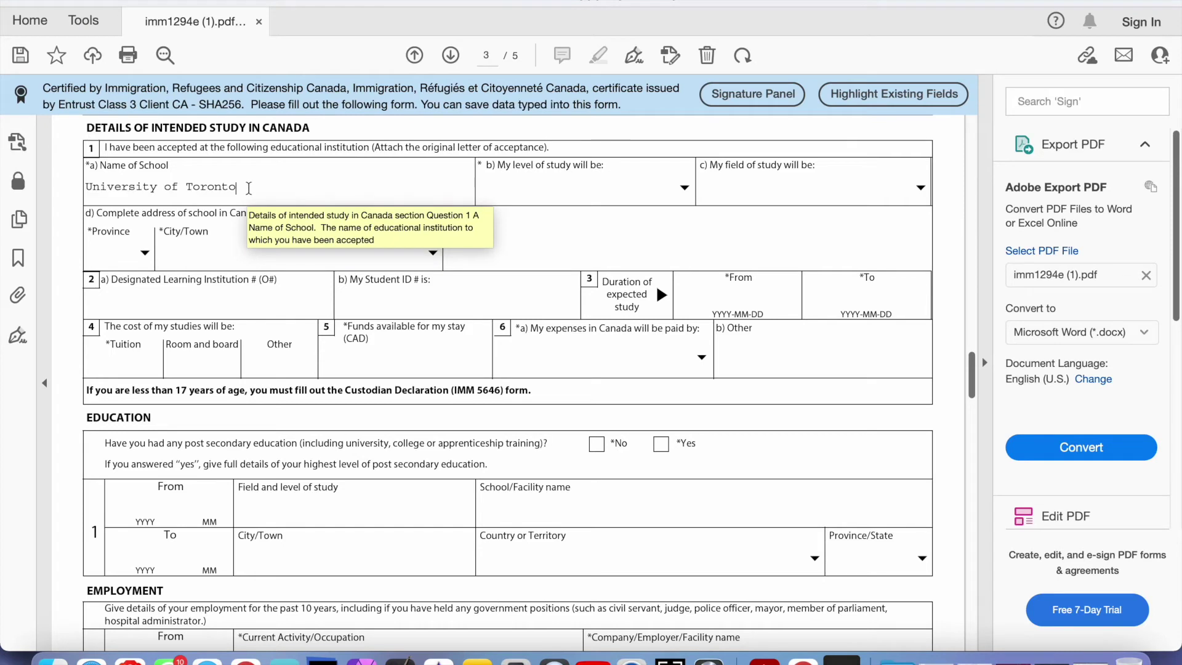
pyautogui.press('Tab')
pyautogui.hotkey('alt', 'Down')
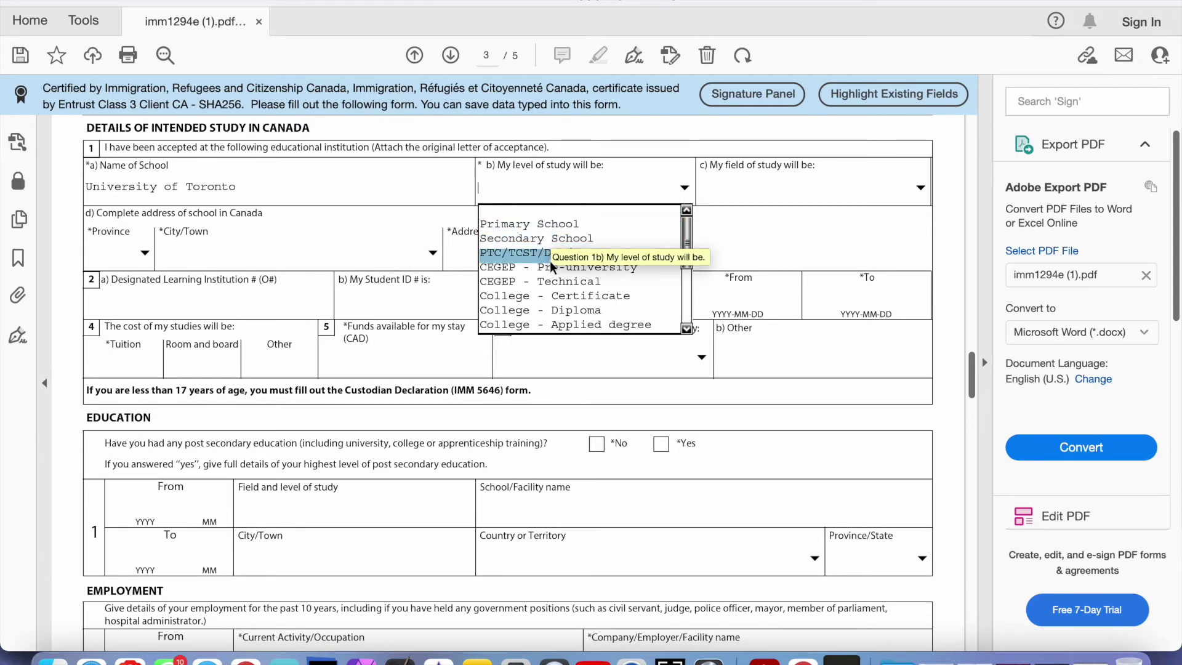
pyautogui.scroll(-1, 526, 274)
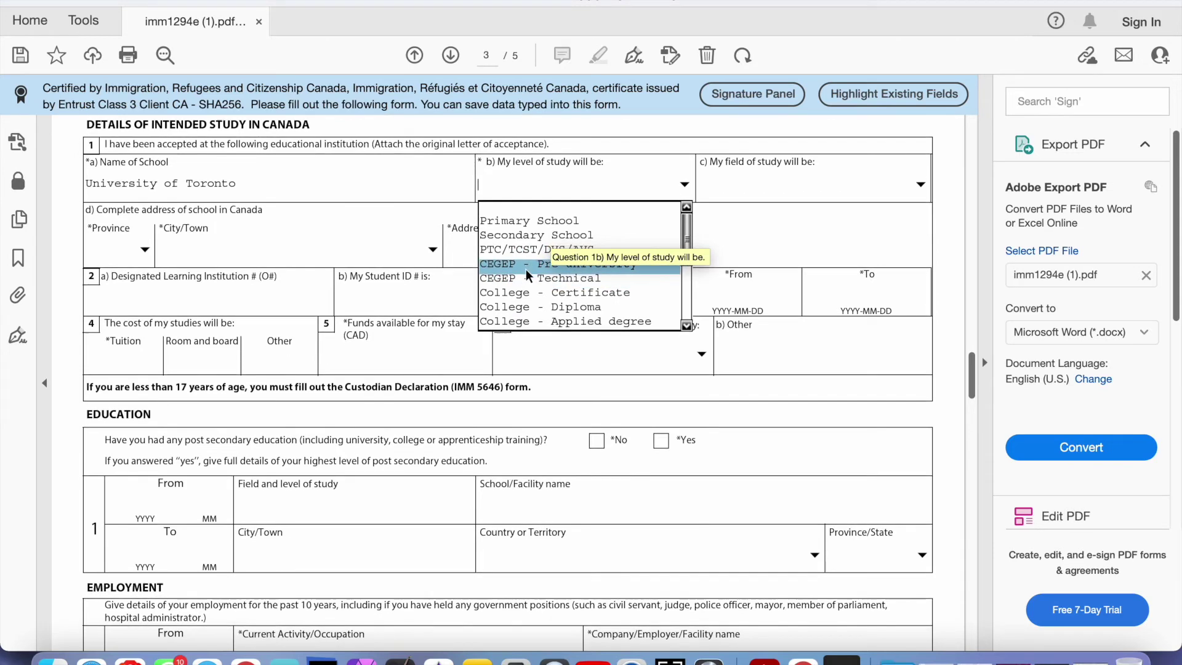
pyautogui.scroll(-2, 526, 269)
pyautogui.moveTo(686, 217); pyautogui.dragTo(685, 234)
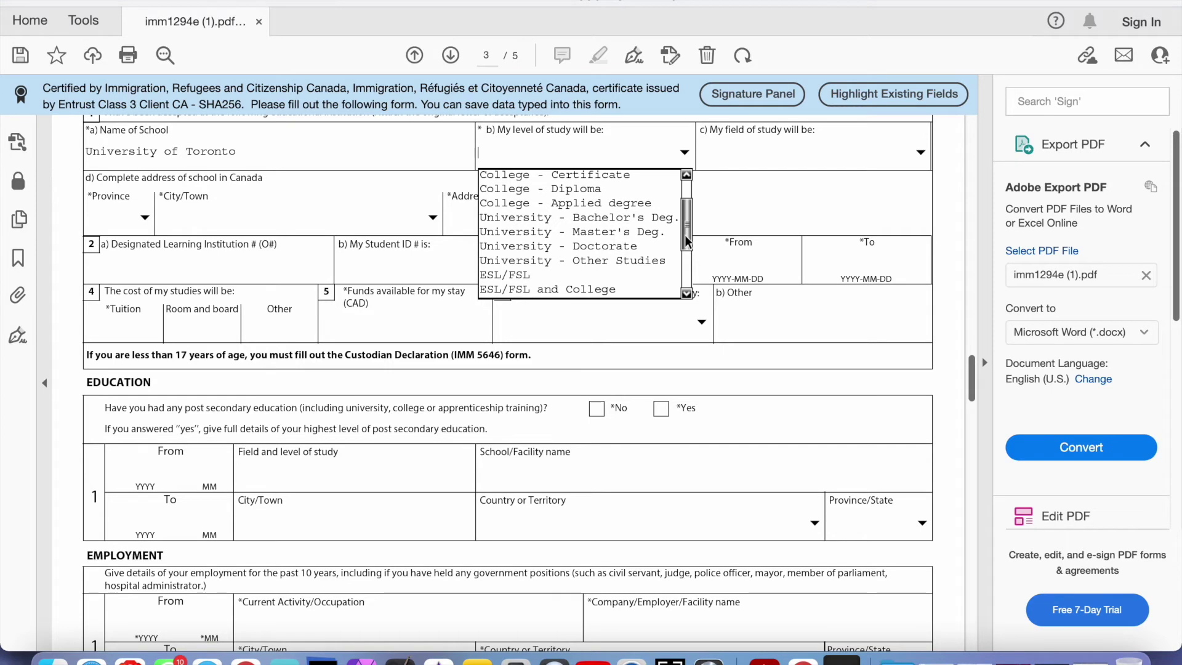
pyautogui.click(571, 228)
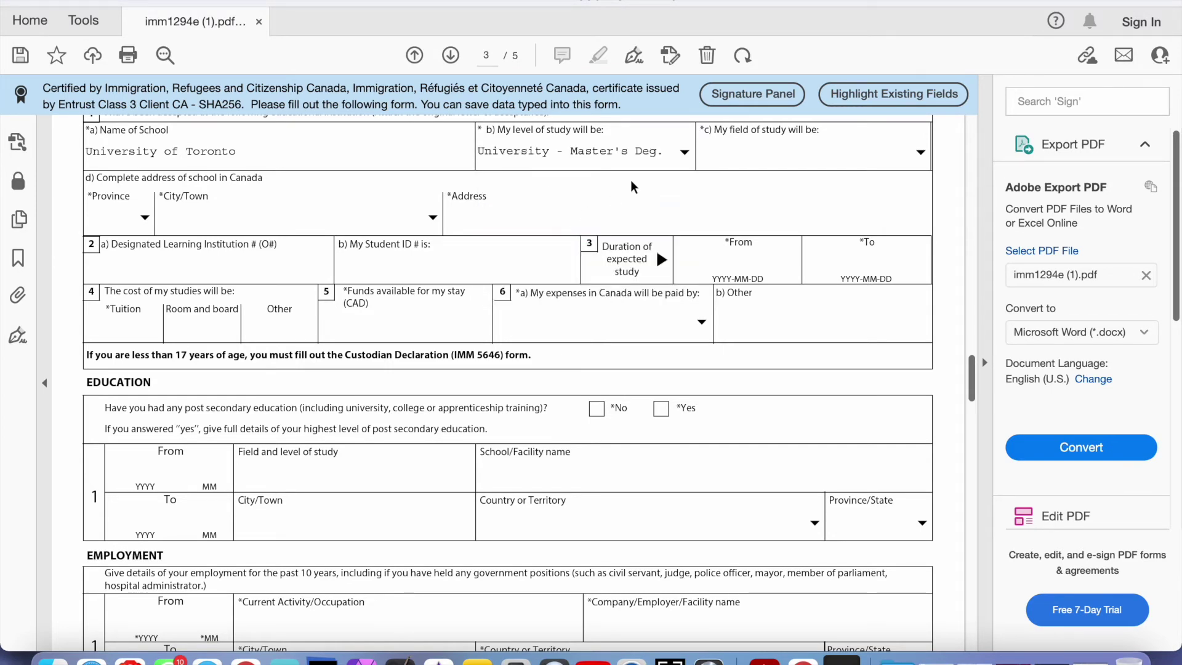
pyautogui.scroll(2, 631, 186)
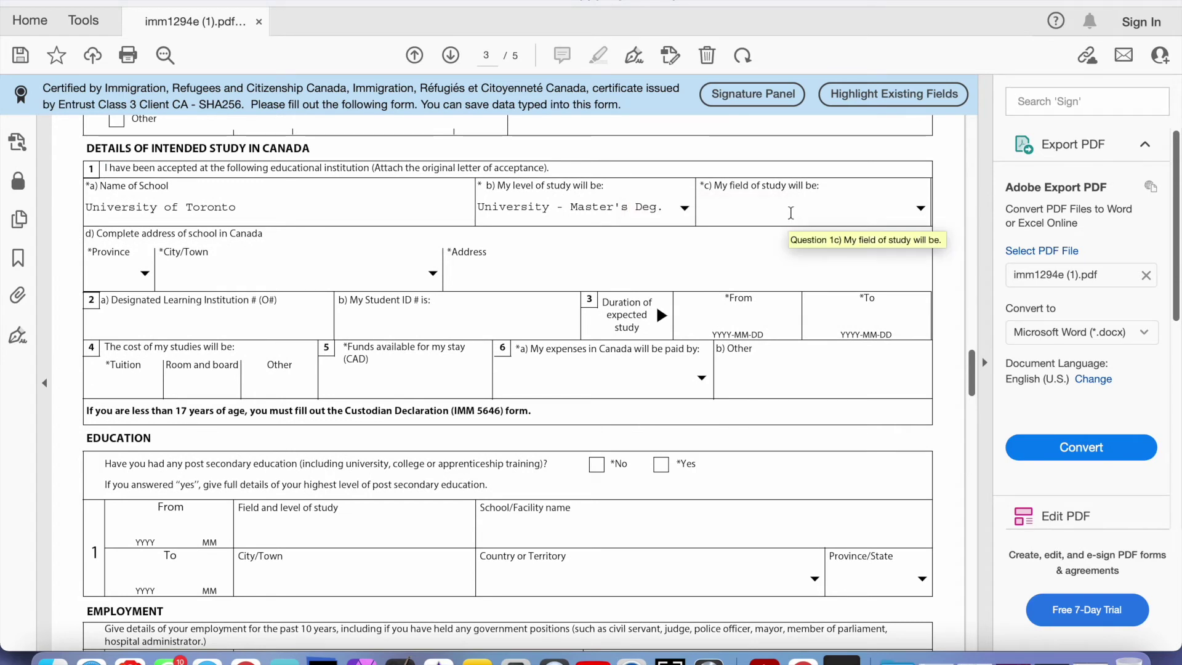
# Pick Arts/Humanities/Social Science from the field-of-study dropdown
pyautogui.click(791, 213)
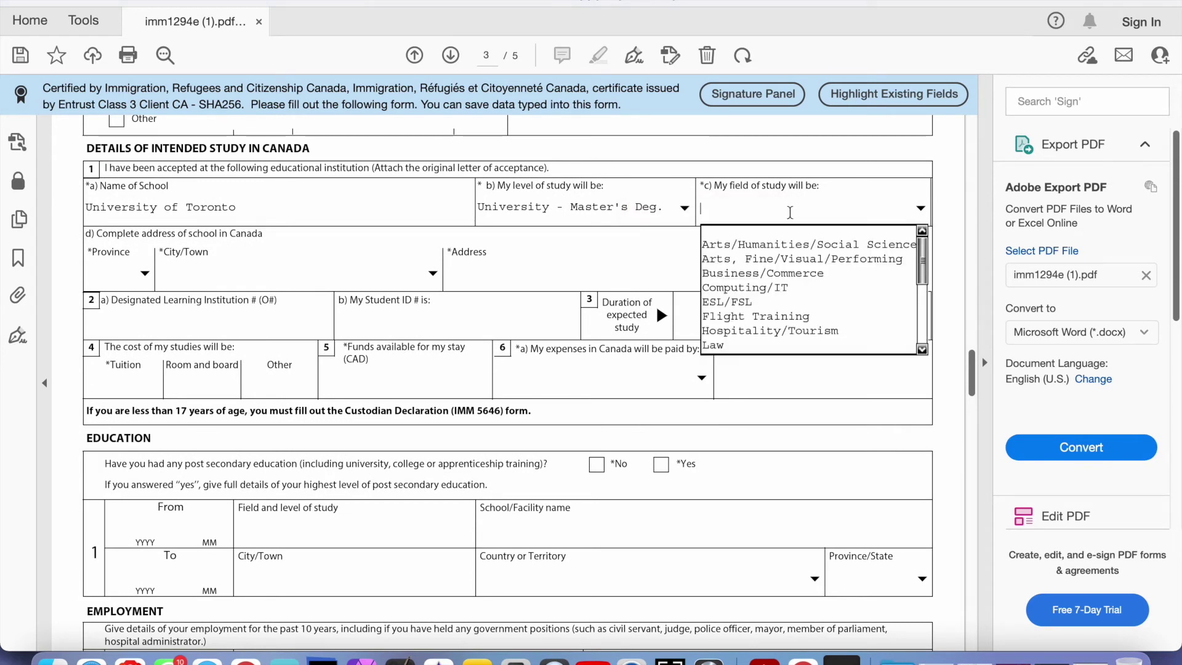
pyautogui.press('Down')
pyautogui.press('Return')
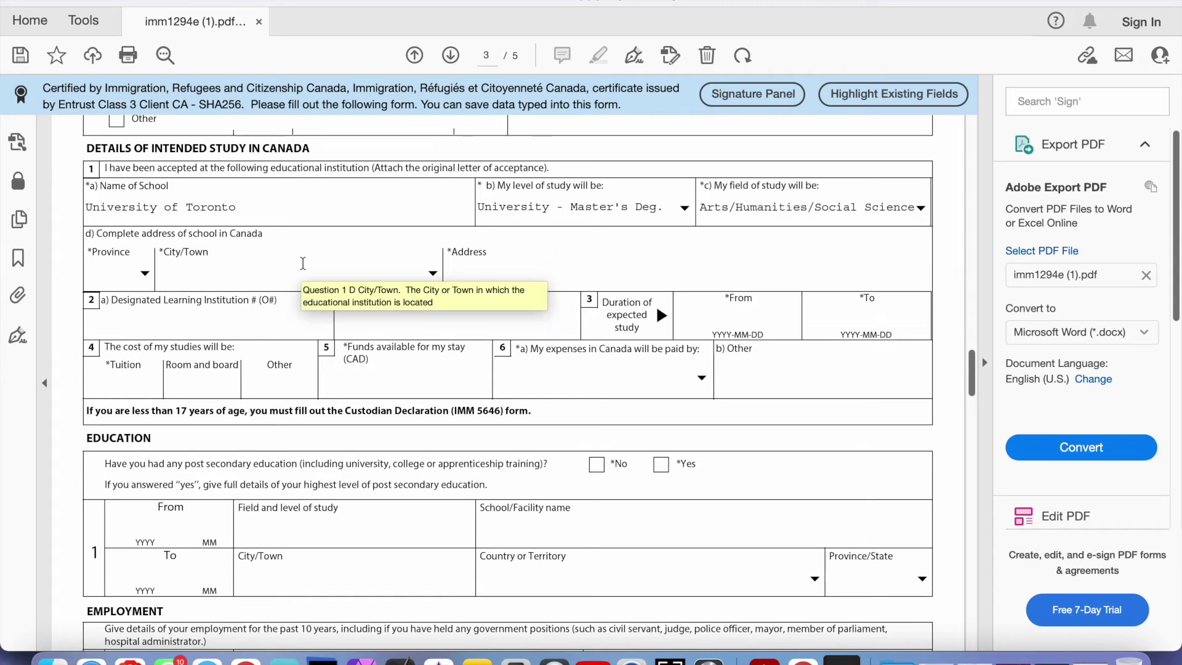
# Set the school's province to ON and city to Toronto, leaving street address, DLI and student ID blank
pyautogui.click(146, 277)
pyautogui.write('ON')
pyautogui.press('Return')
pyautogui.click(224, 278)
pyautogui.write('Toronto')
pyautogui.click(460, 283)
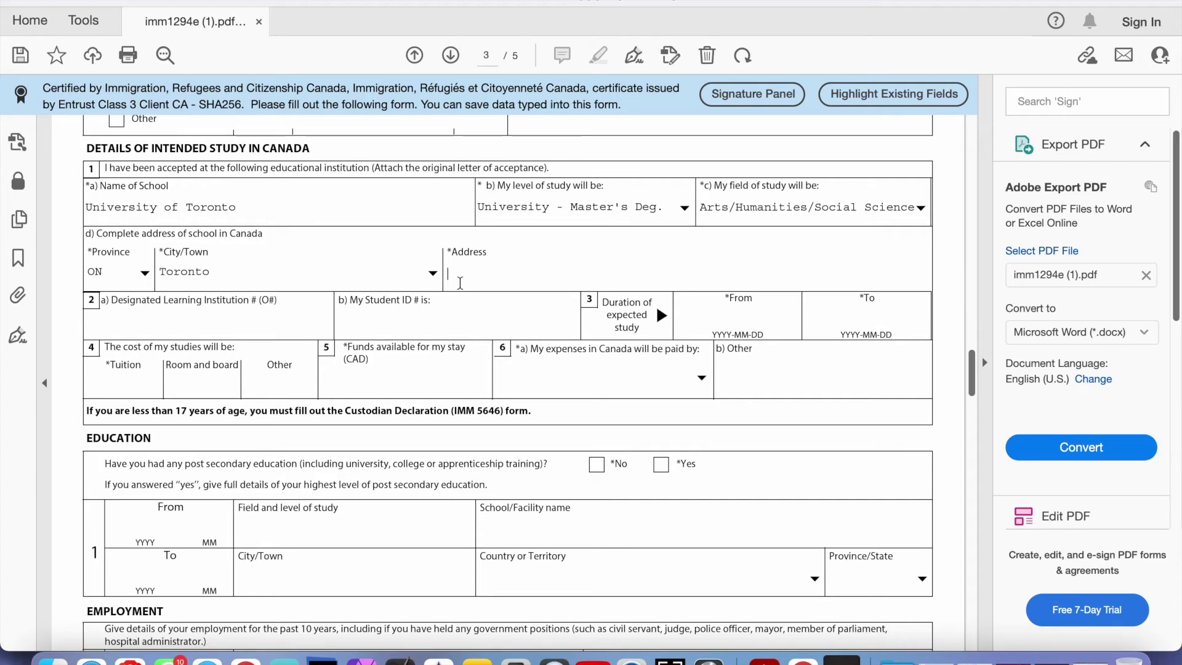
pyautogui.click(181, 331)
pyautogui.click(410, 325)
# Enter 14,000 as the tuition cost under question 4, leaving room and board empty
pyautogui.scroll(-2, 528, 272)
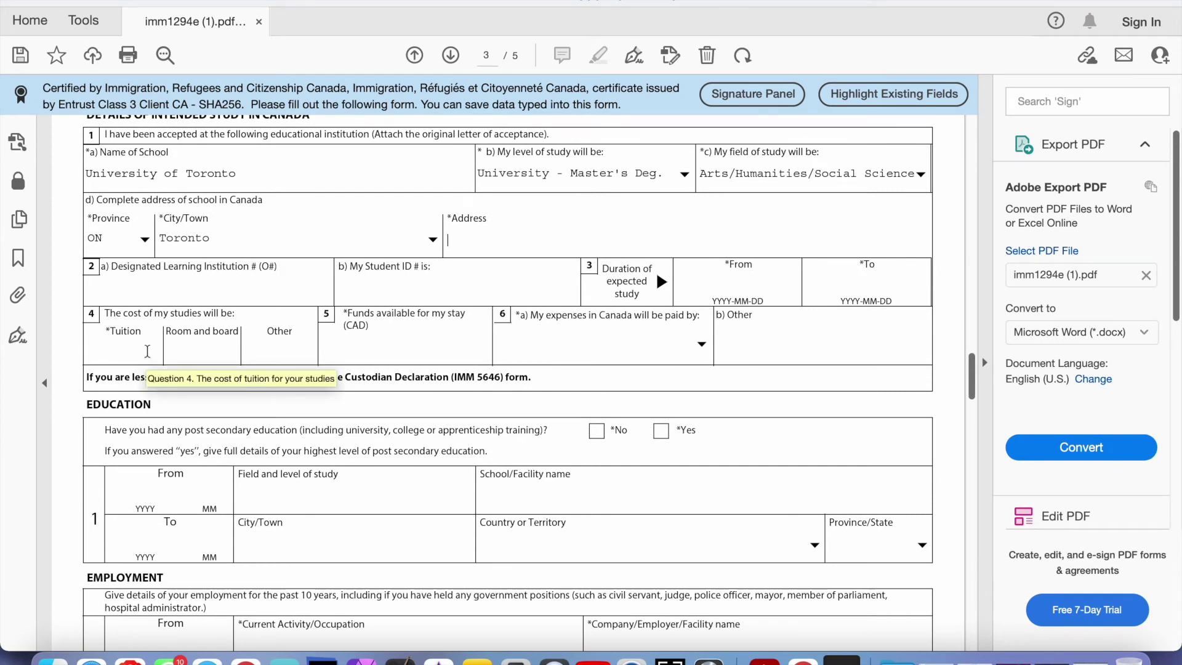
pyautogui.click(135, 351)
pyautogui.write('14,000')
pyautogui.click(182, 350)
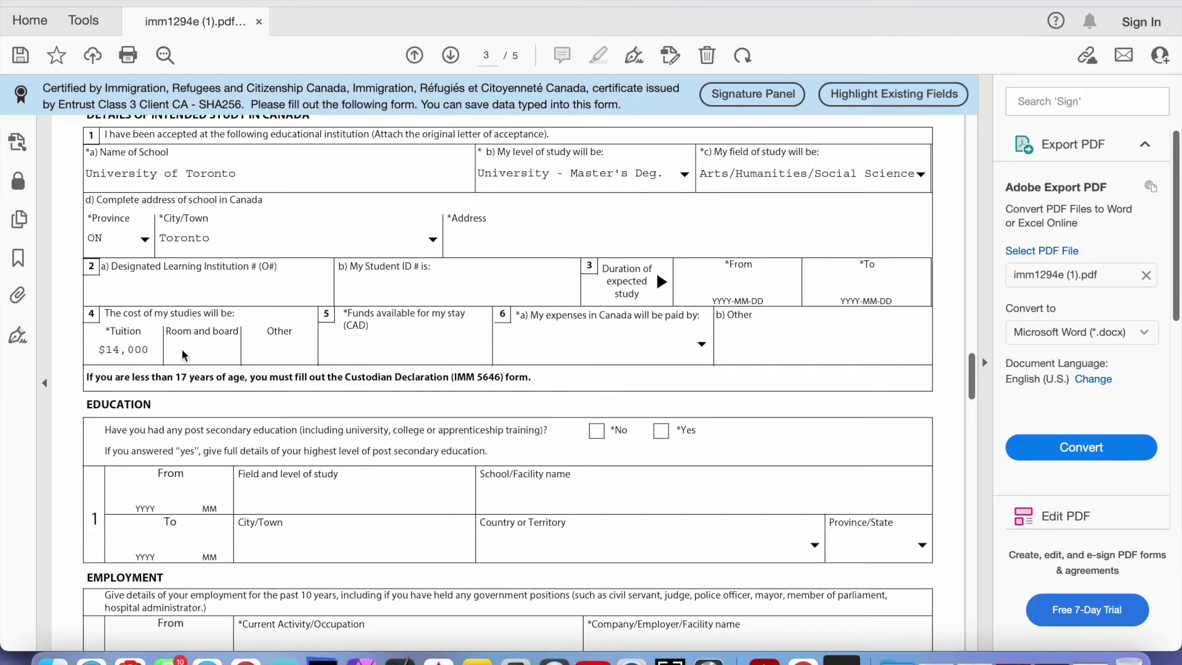
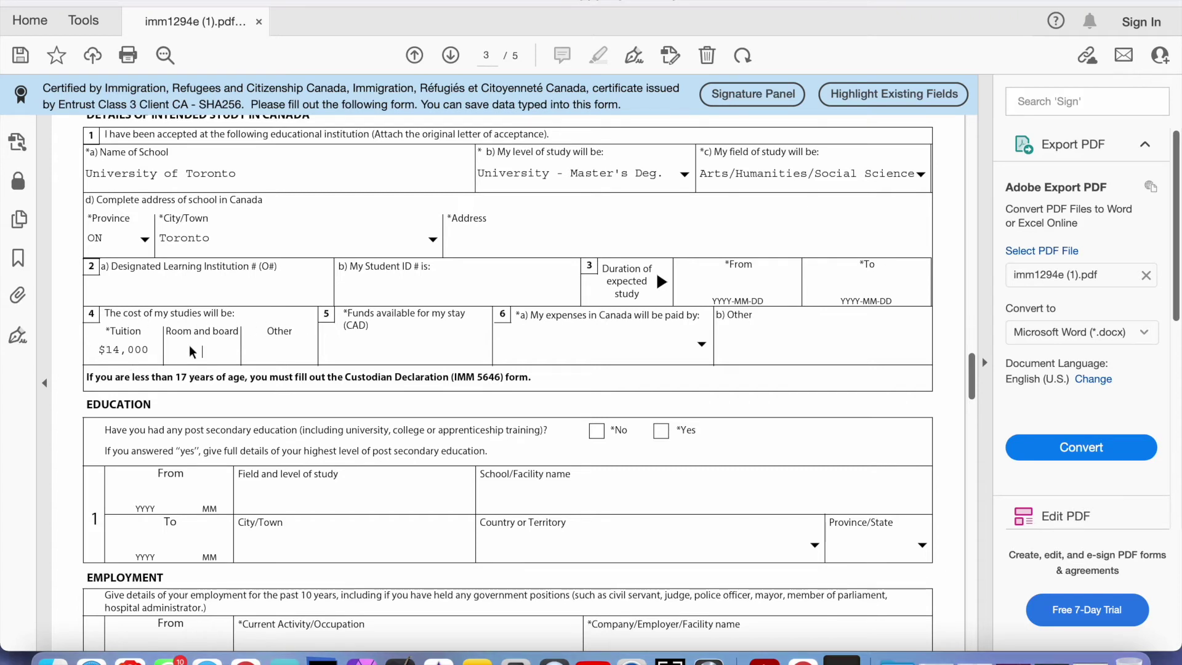
# Enter $5,000 for room and board and $1,000 for other expenses
pyautogui.click(204, 359)
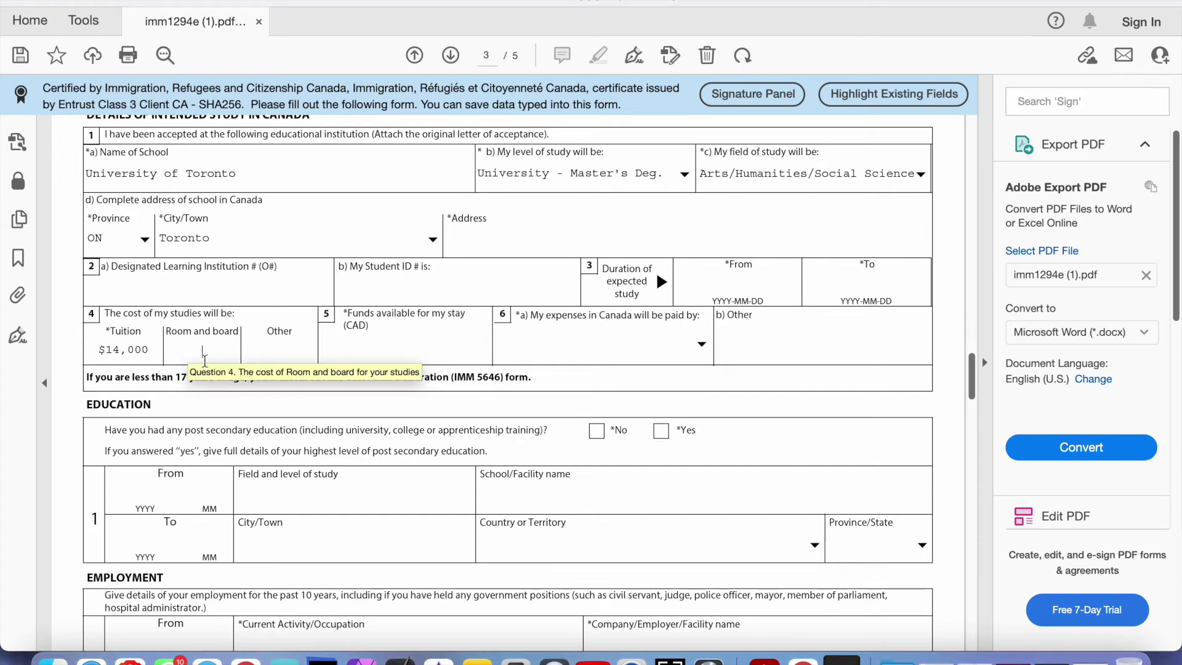
pyautogui.write('5000')
pyautogui.click(260, 355)
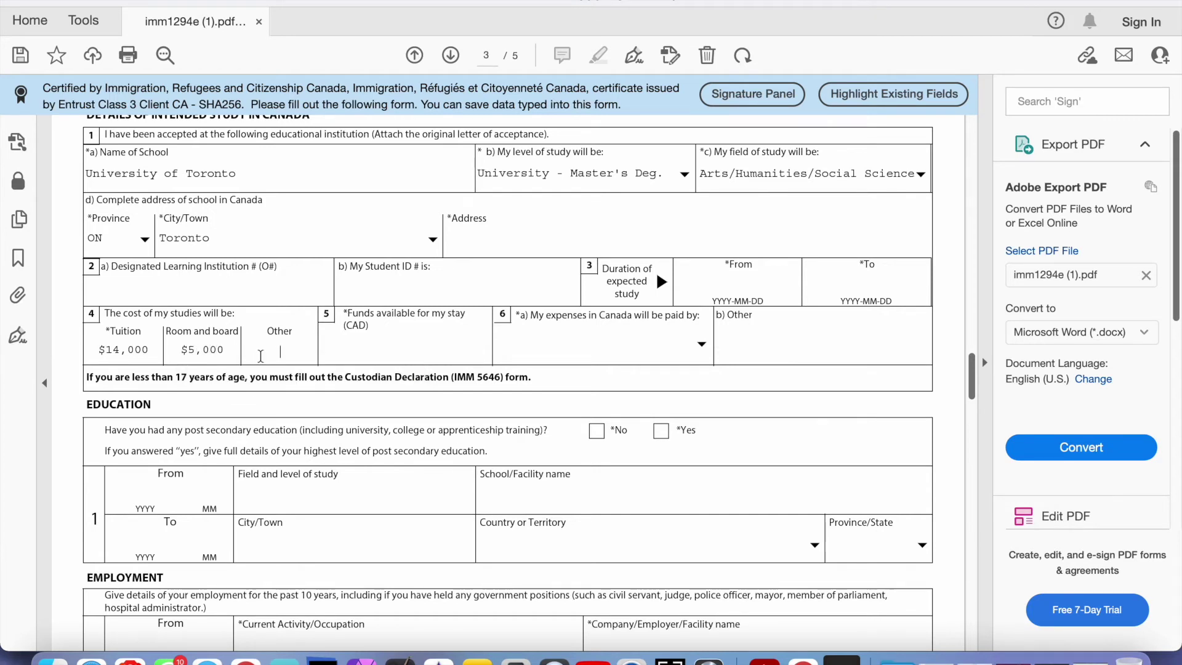
pyautogui.write('1000')
# Move between the funds-available field and the who-pays-expenses dropdown, showing its choices
pyautogui.click(334, 344)
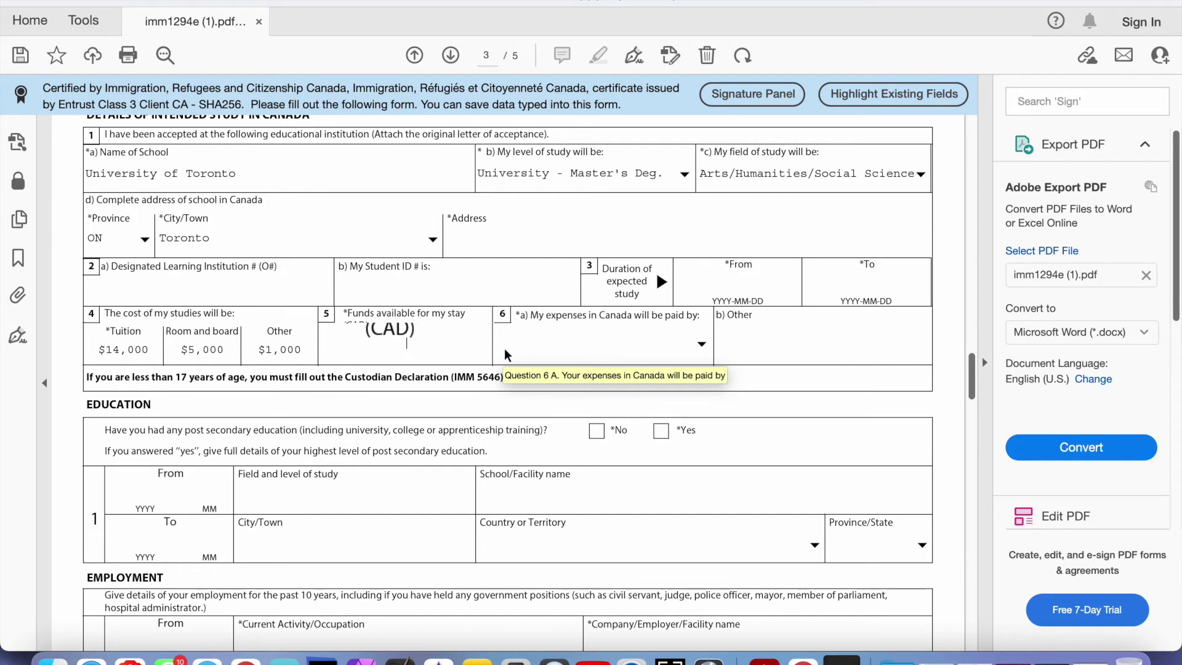
pyautogui.click(532, 351)
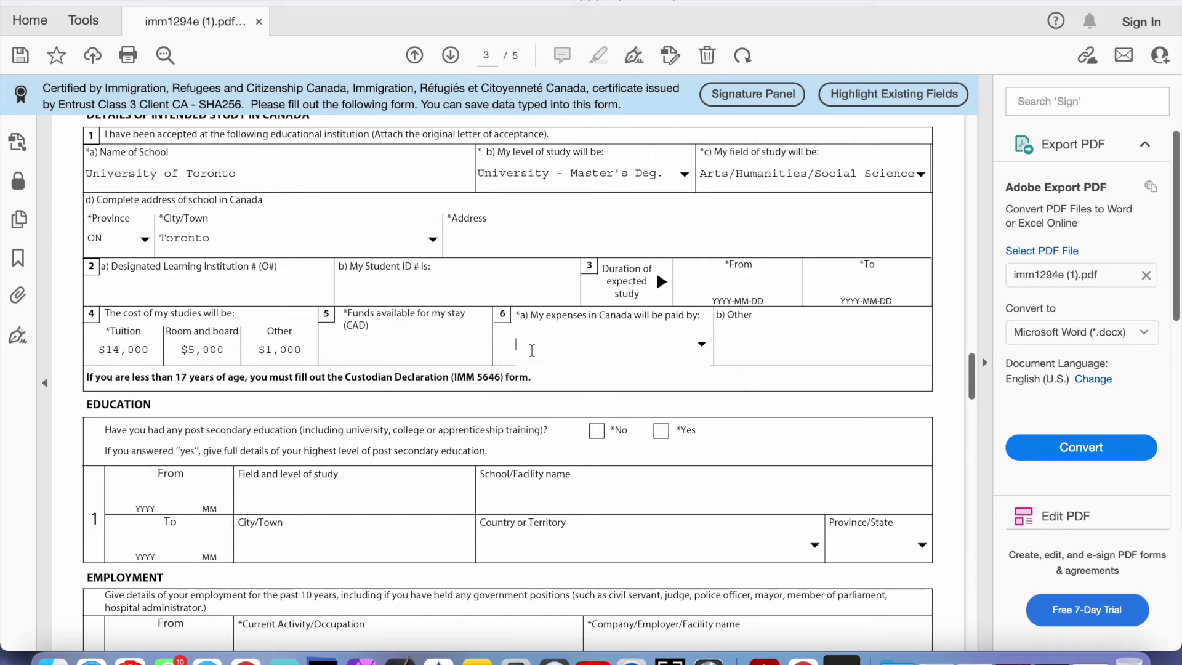
pyautogui.click(400, 355)
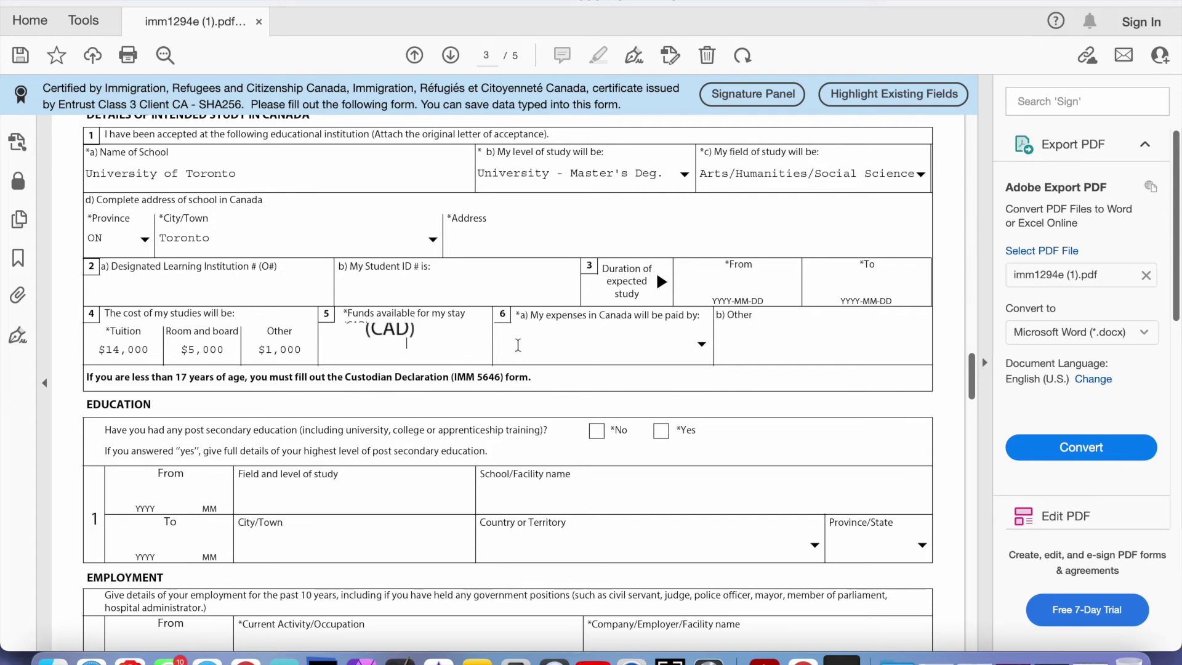
pyautogui.click(545, 342)
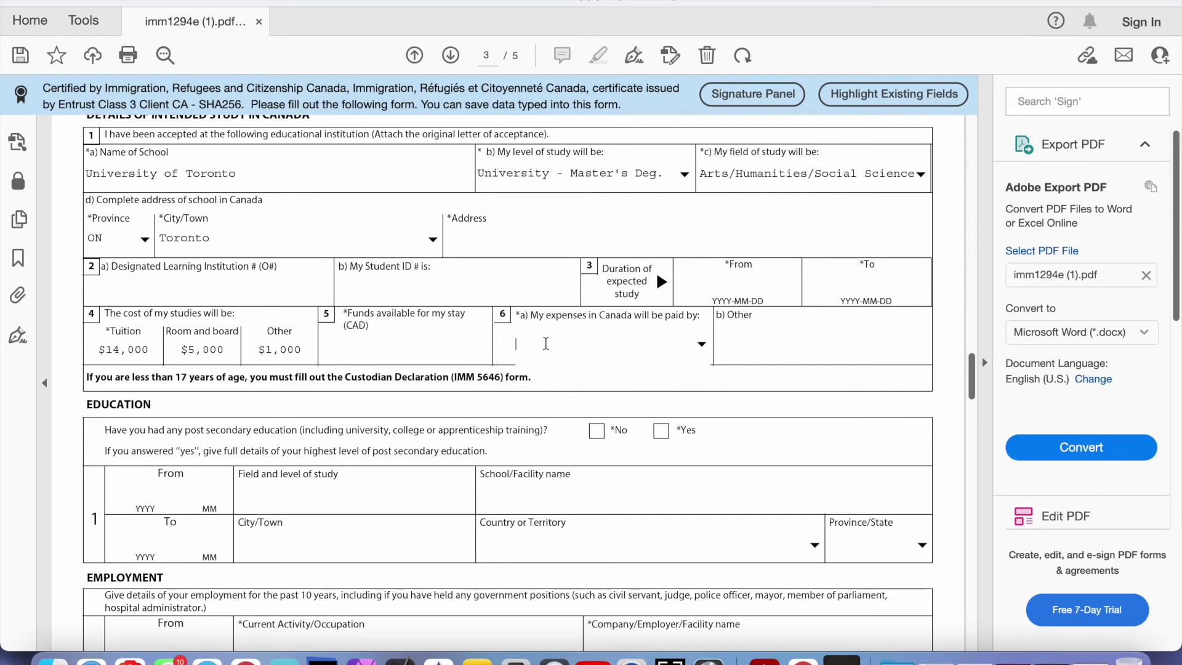
pyautogui.click(701, 343)
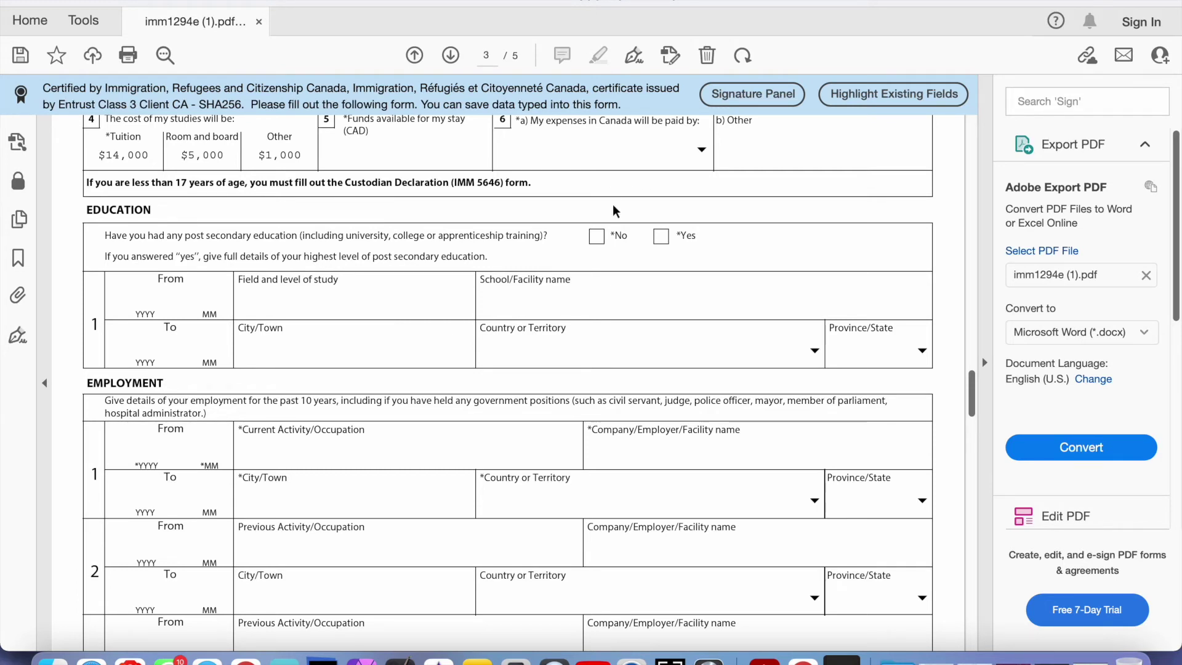
# Answer Yes to the post-secondary education question after briefly switching it to No
pyautogui.click(664, 241)
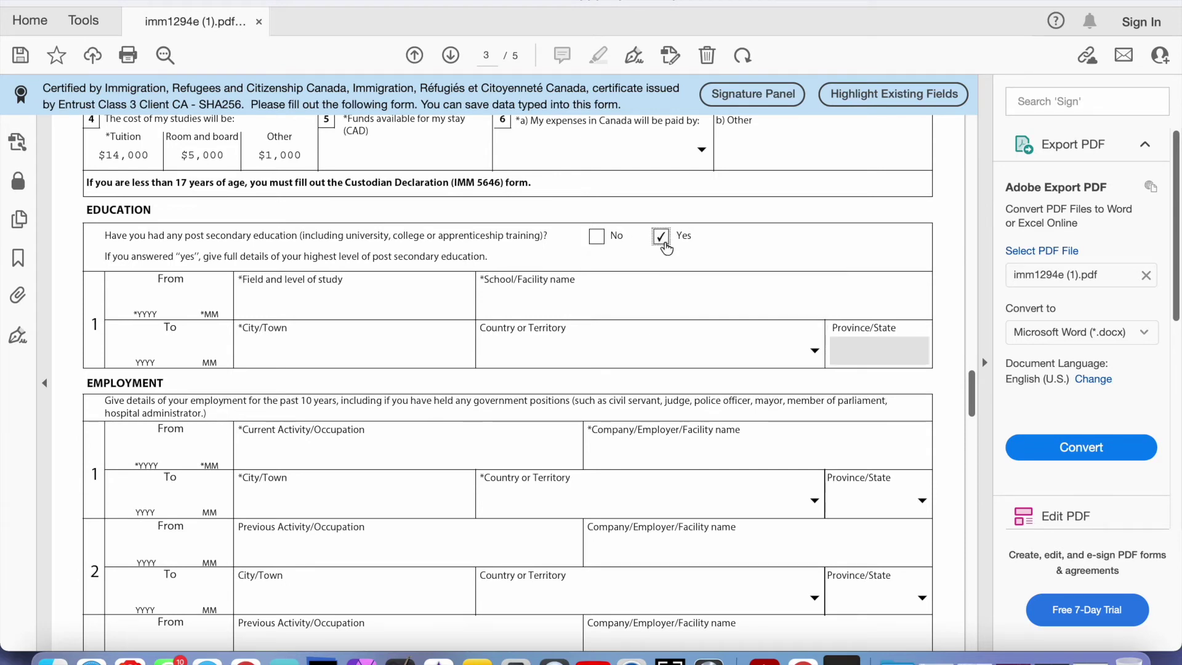
pyautogui.click(597, 239)
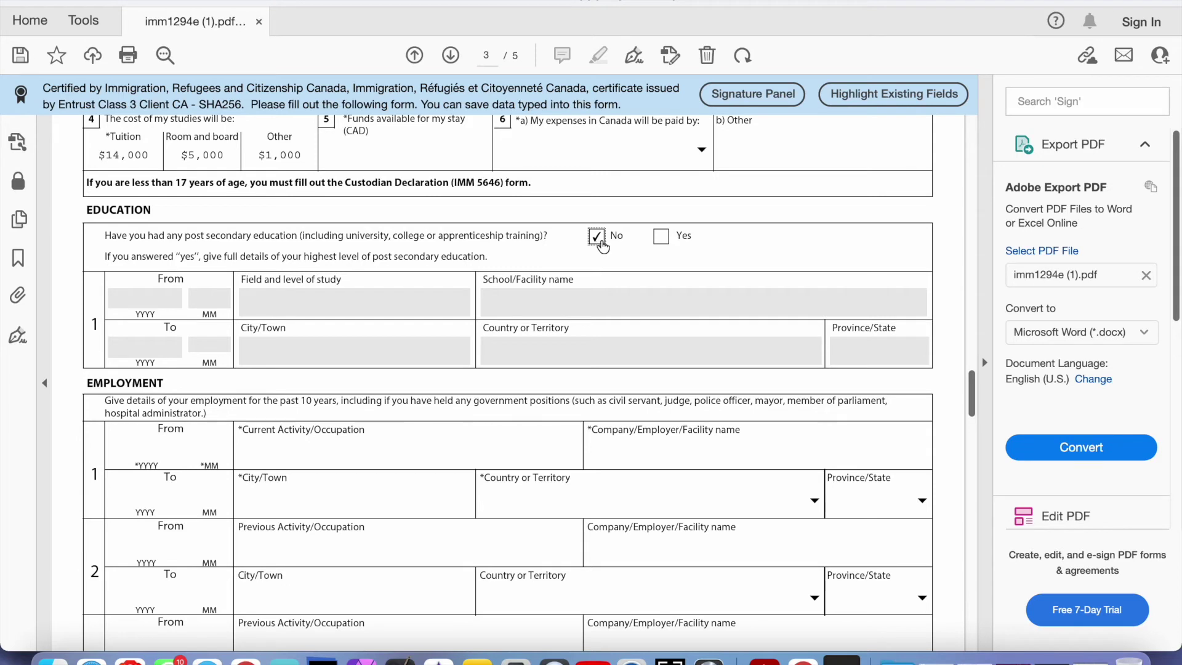
pyautogui.click(663, 240)
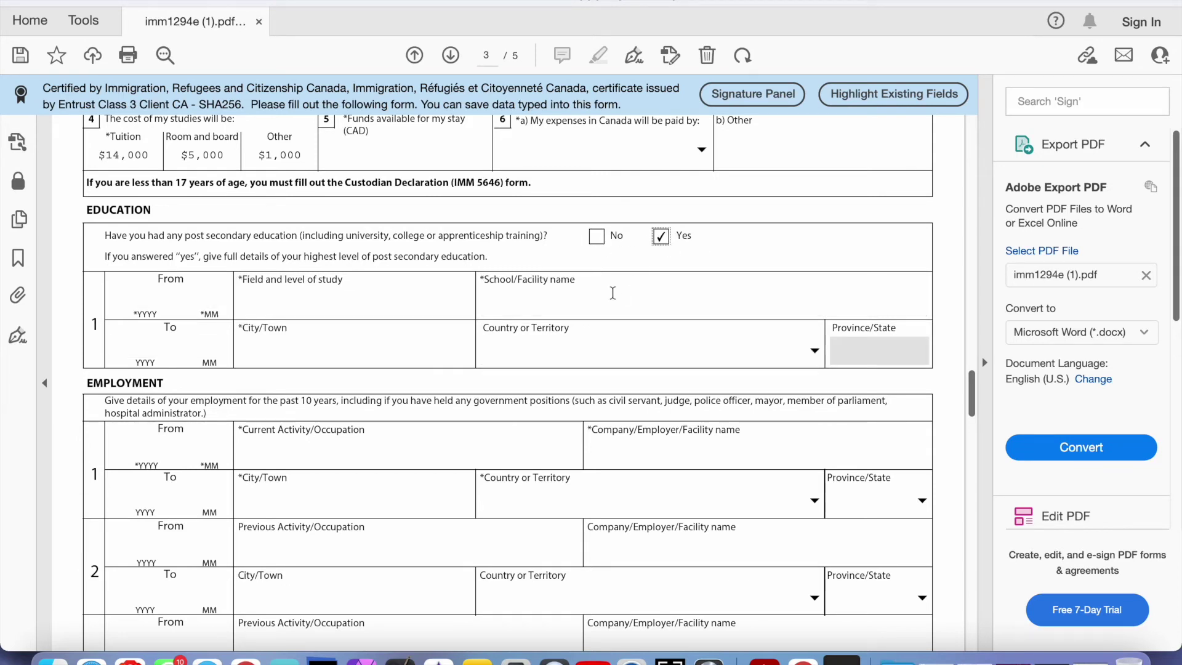
# Step through the education start date, field of study, school name and country fields
pyautogui.click(148, 288)
pyautogui.click(221, 291)
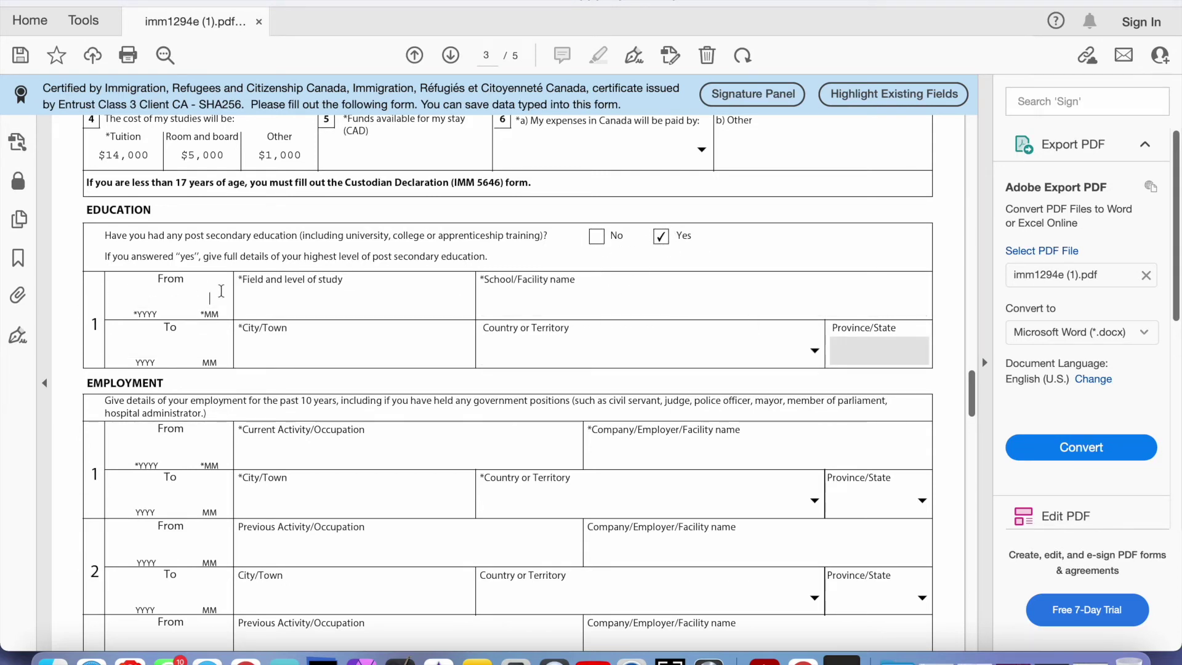
pyautogui.click(288, 302)
pyautogui.click(505, 301)
pyautogui.click(539, 352)
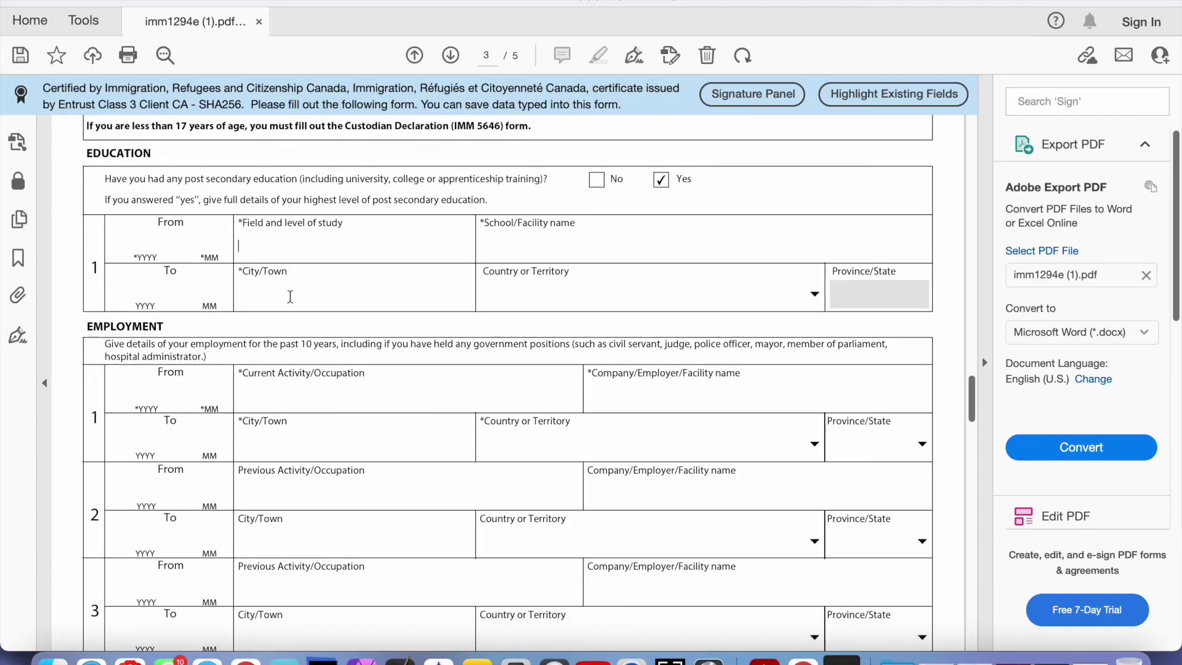
# Enter Student as the current occupation in employment record 1
pyautogui.scroll(-1, 290, 297)
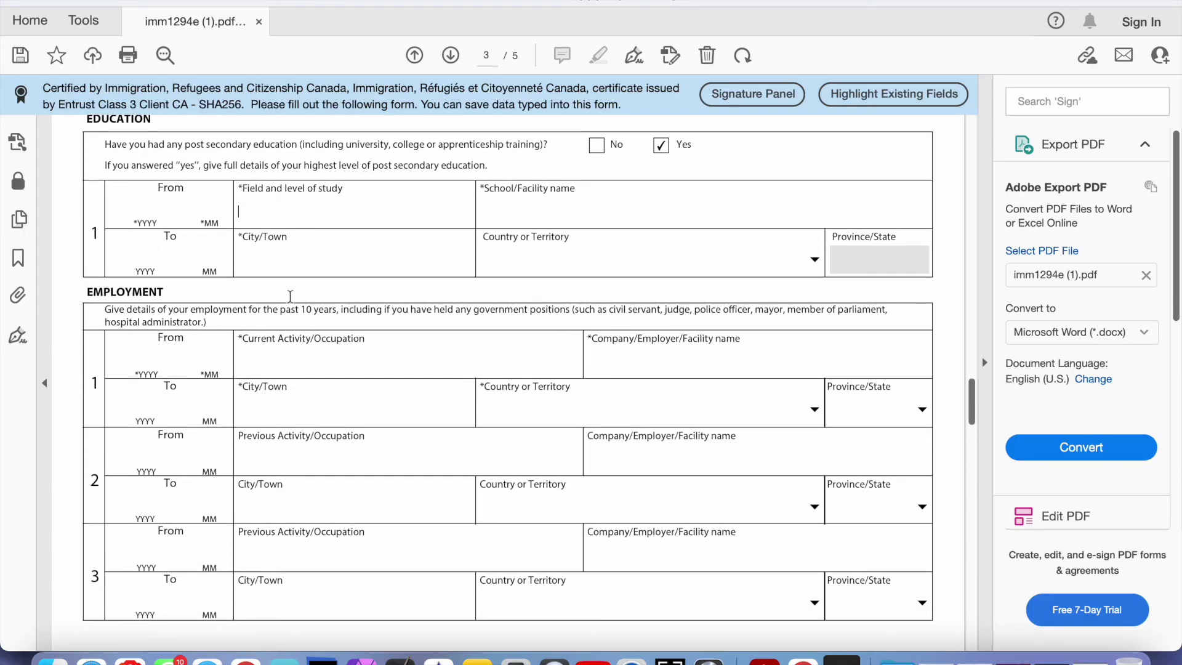
pyautogui.click(285, 361)
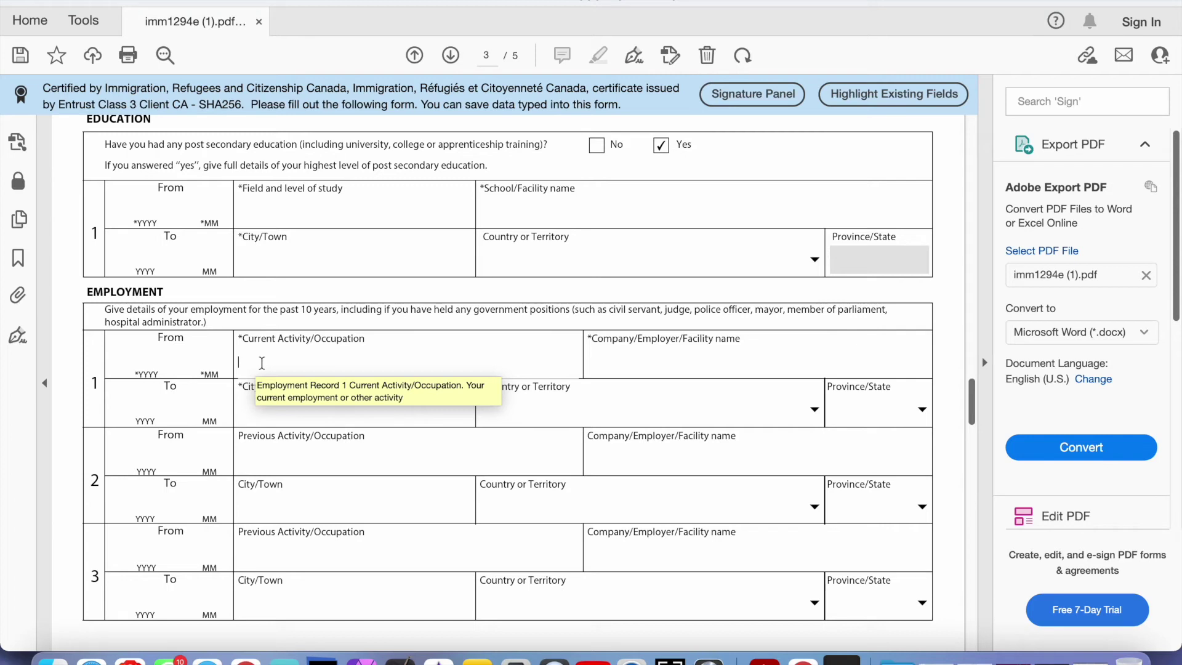
pyautogui.write('Studen')
pyautogui.press('BackSpace')
pyautogui.write('t')
# Visit the employment city and country fields and scroll through the section
pyautogui.click(310, 414)
pyautogui.click(524, 415)
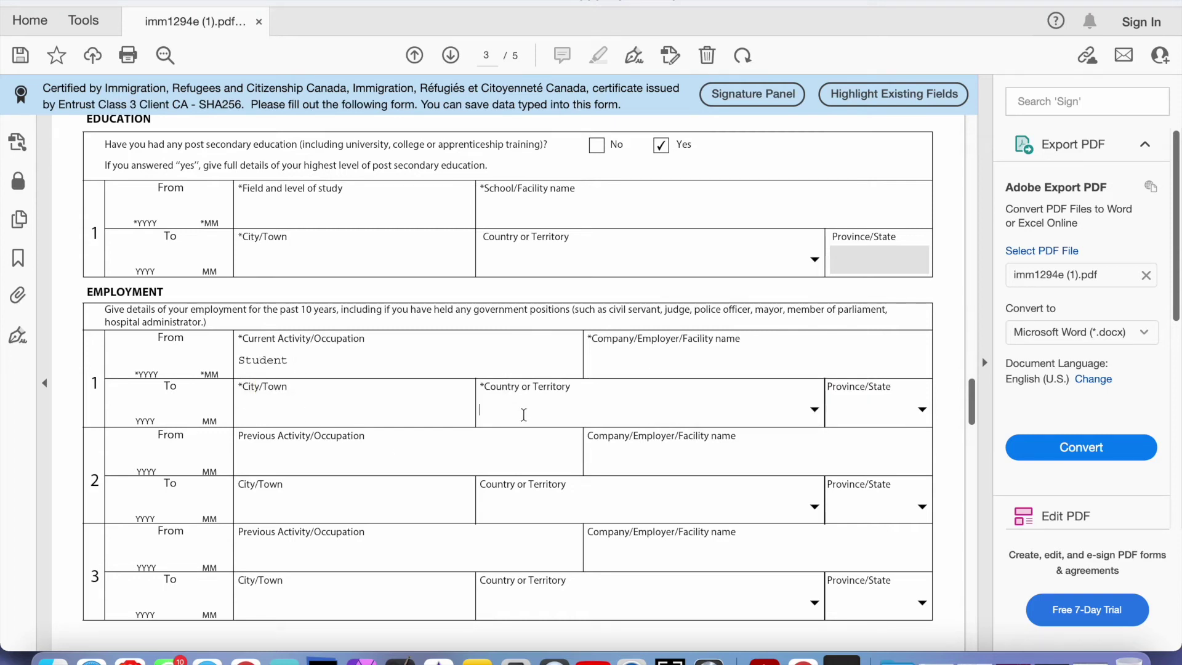
pyautogui.scroll(-4, 508, 441)
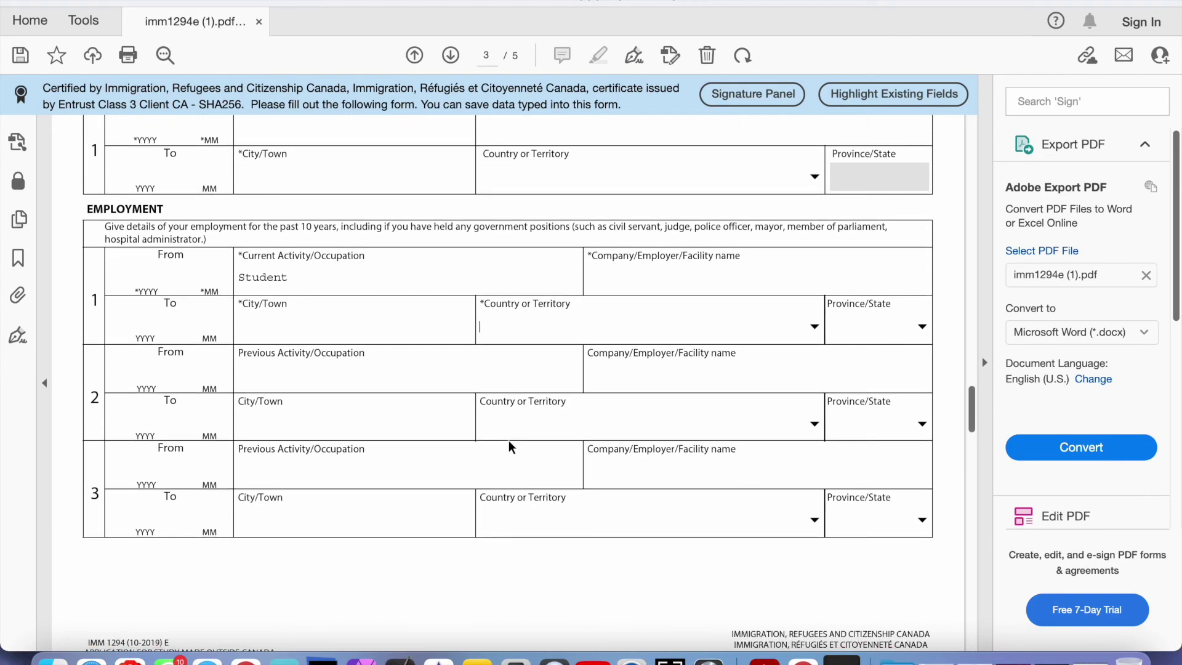
pyautogui.scroll(-7, 508, 441)
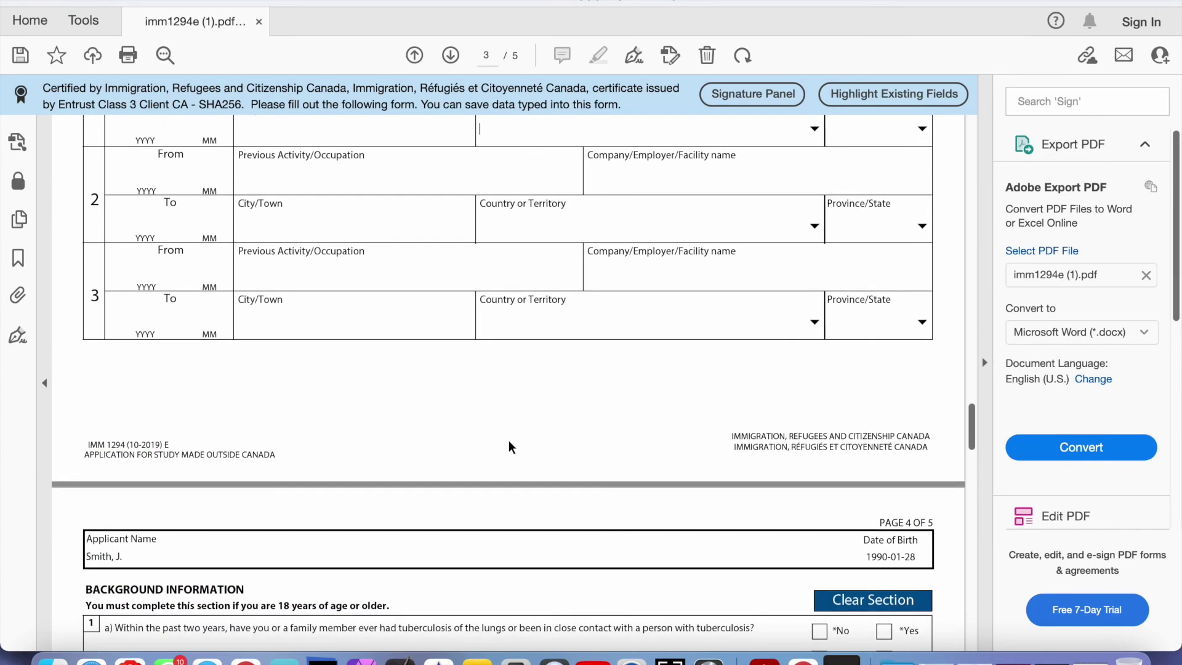
pyautogui.scroll(7, 508, 441)
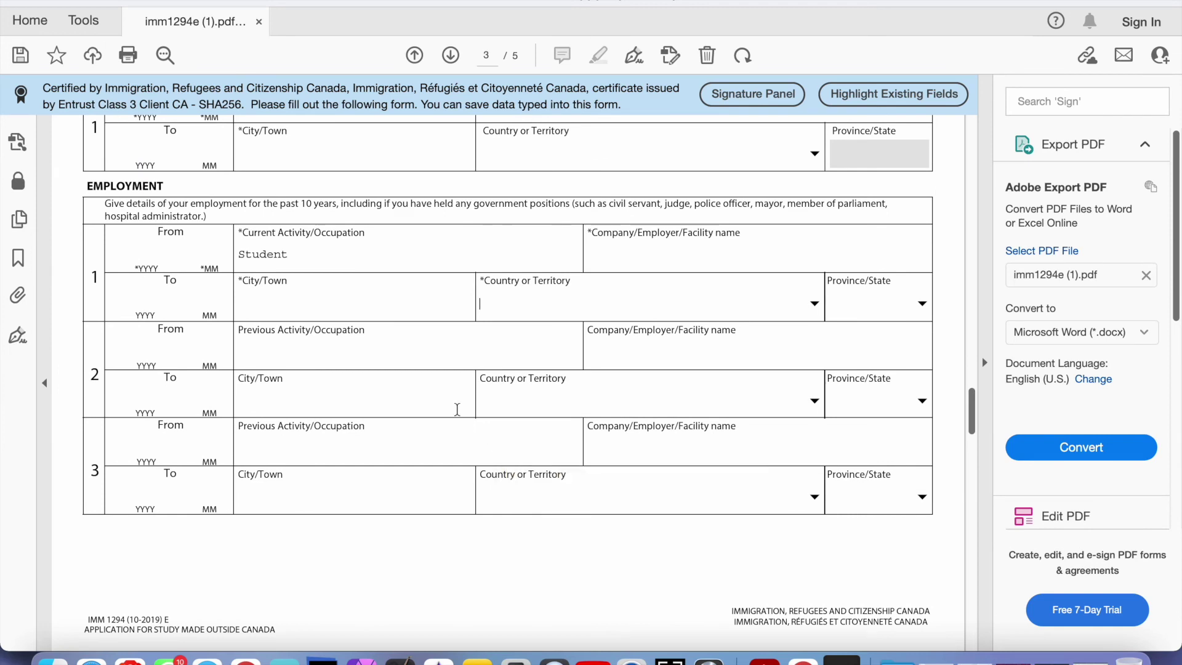
pyautogui.scroll(3, 457, 409)
pyautogui.scroll(1, 457, 413)
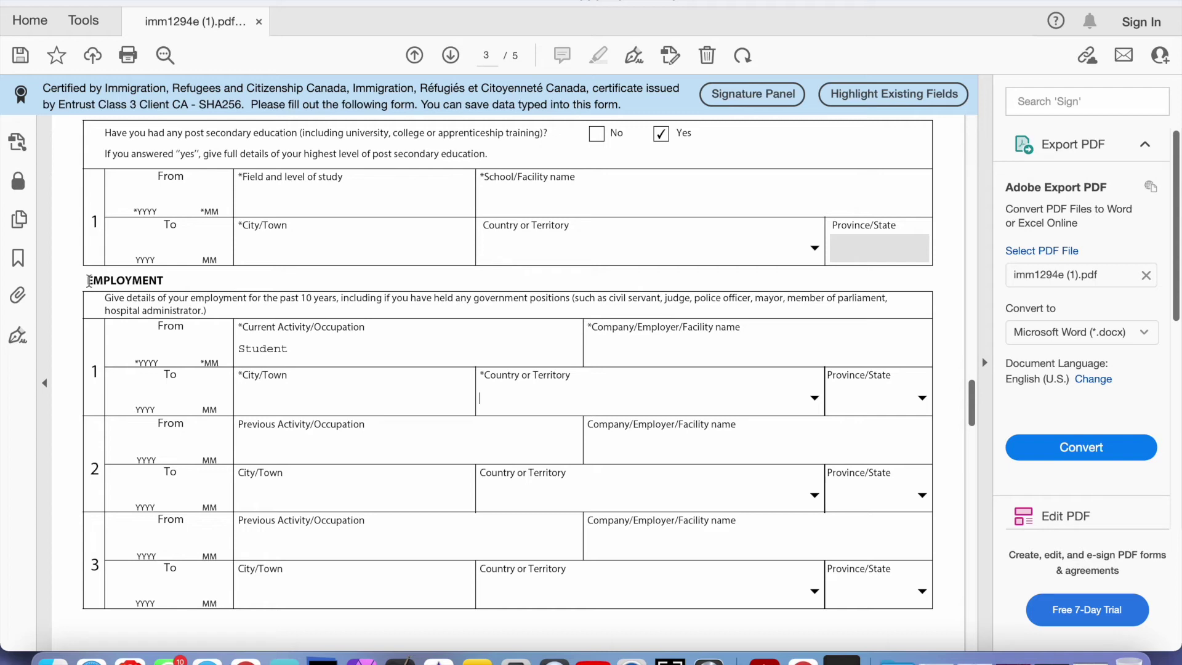
# Revisit the occupation, city and row 2 occupation fields of the employment section
pyautogui.moveTo(89, 281); pyautogui.dragTo(323, 494)
pyautogui.click(306, 346)
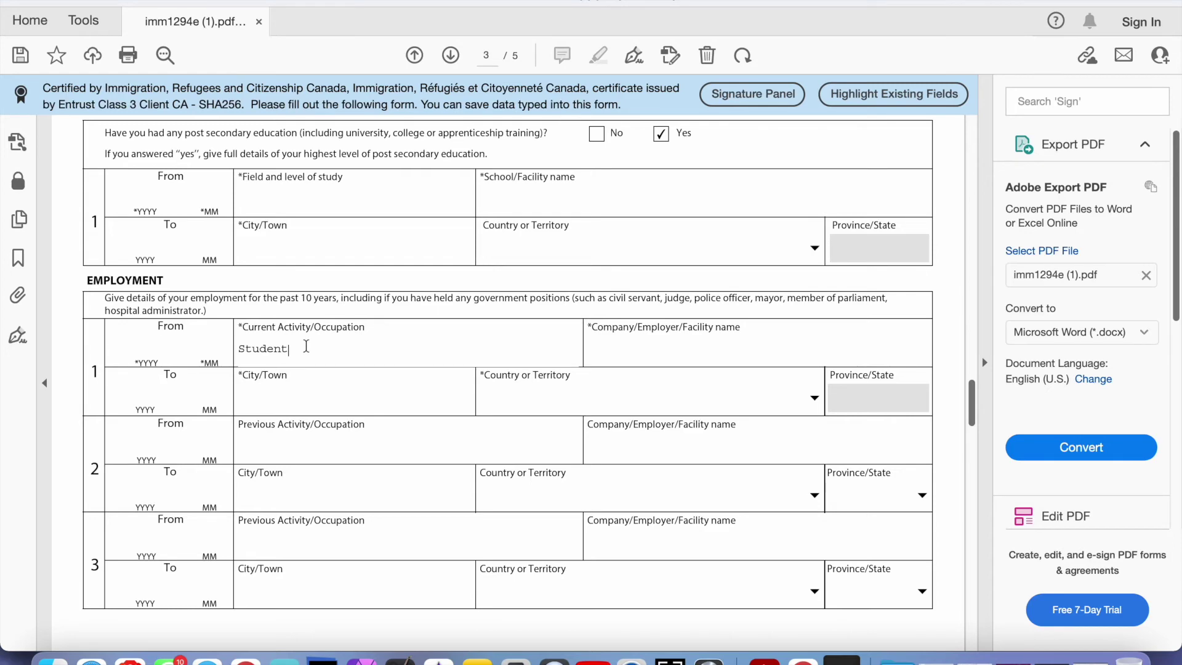
pyautogui.scroll(-3, 306, 346)
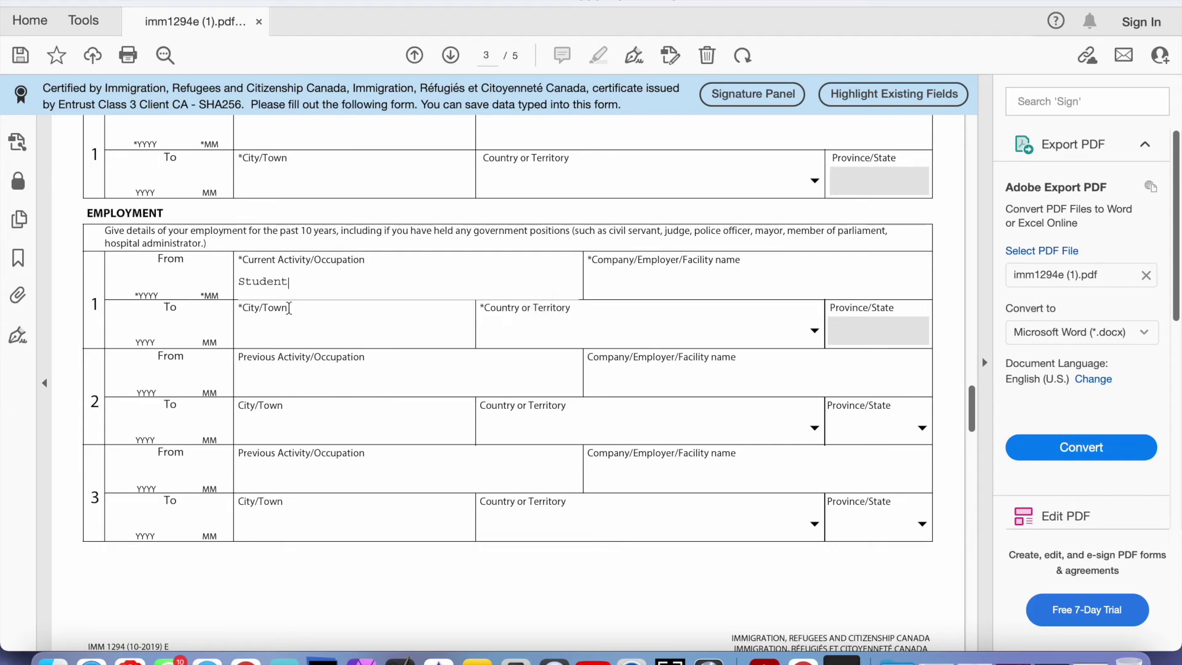
pyautogui.click(268, 339)
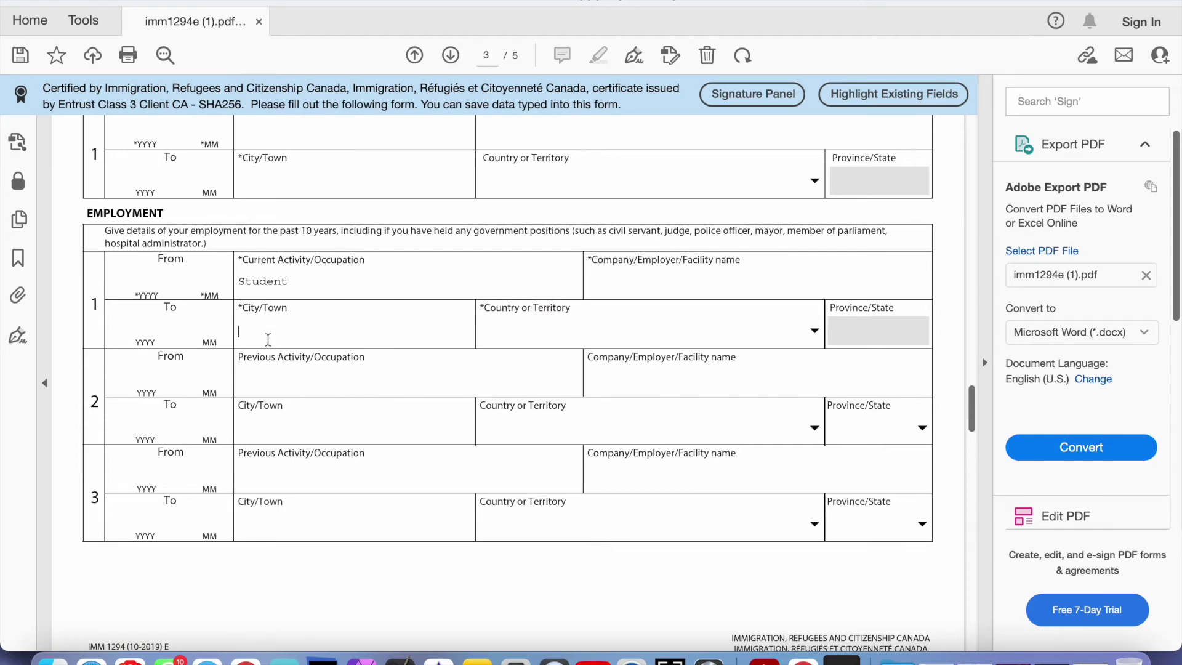
pyautogui.click(266, 382)
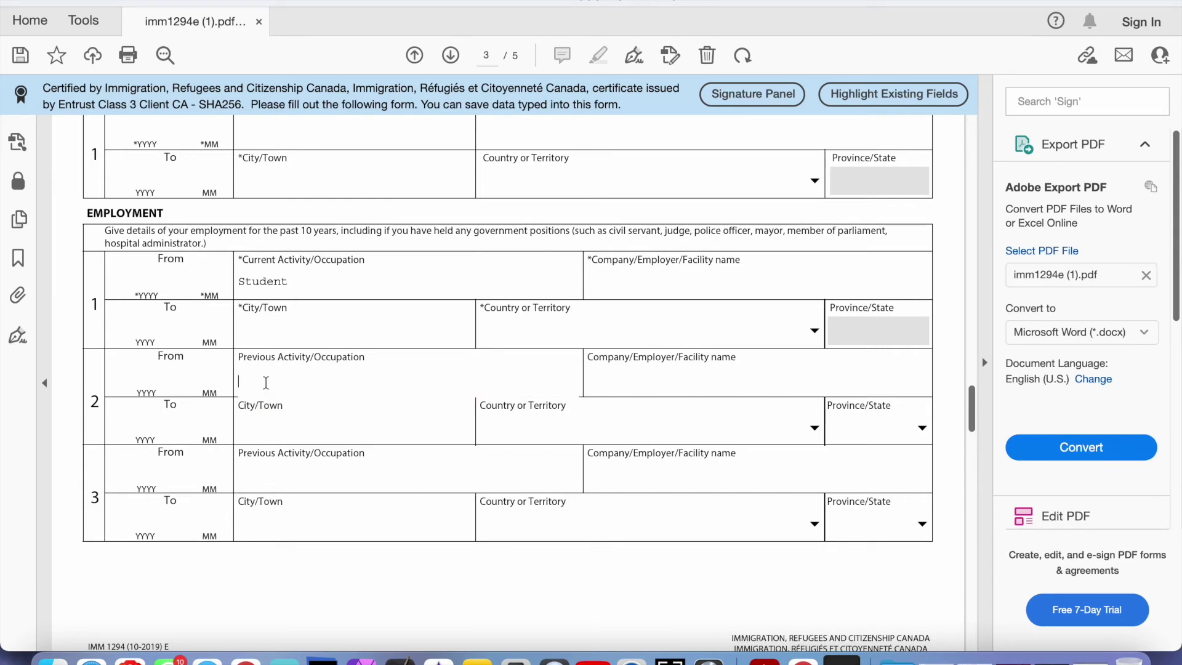
# Date employment record 1 from 2016 to 2018 and record 2 starting 2019
pyautogui.click(138, 273)
pyautogui.write('2016')
pyautogui.click(139, 321)
pyautogui.write('2018')
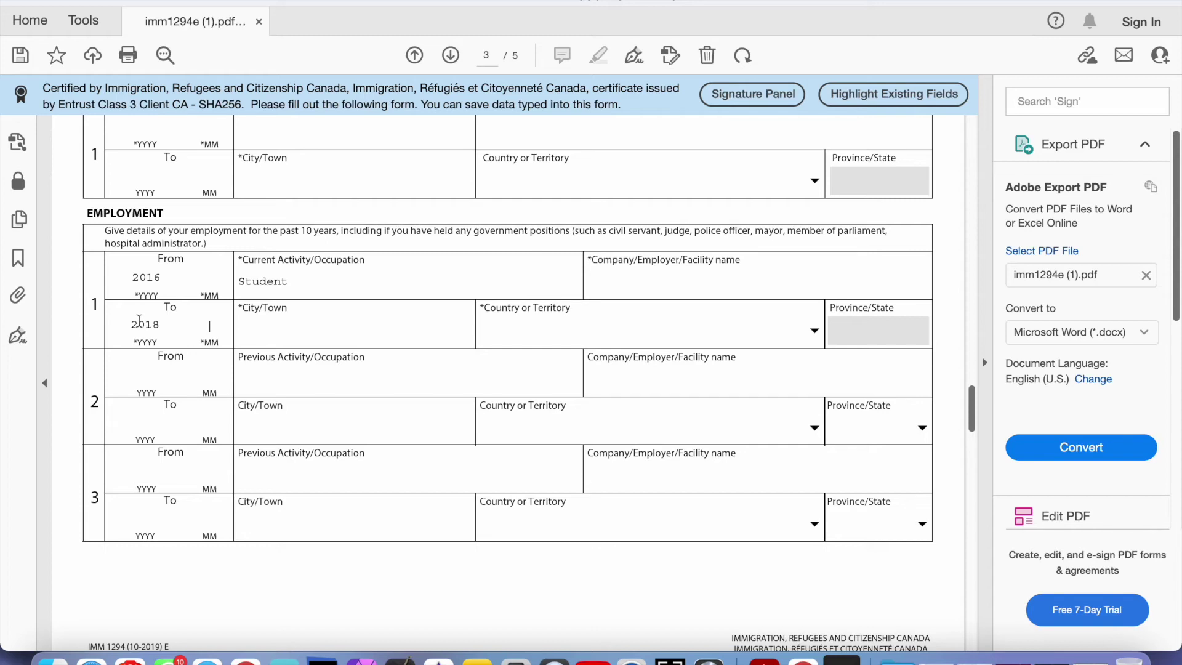
pyautogui.click(144, 382)
pyautogui.write('2018')
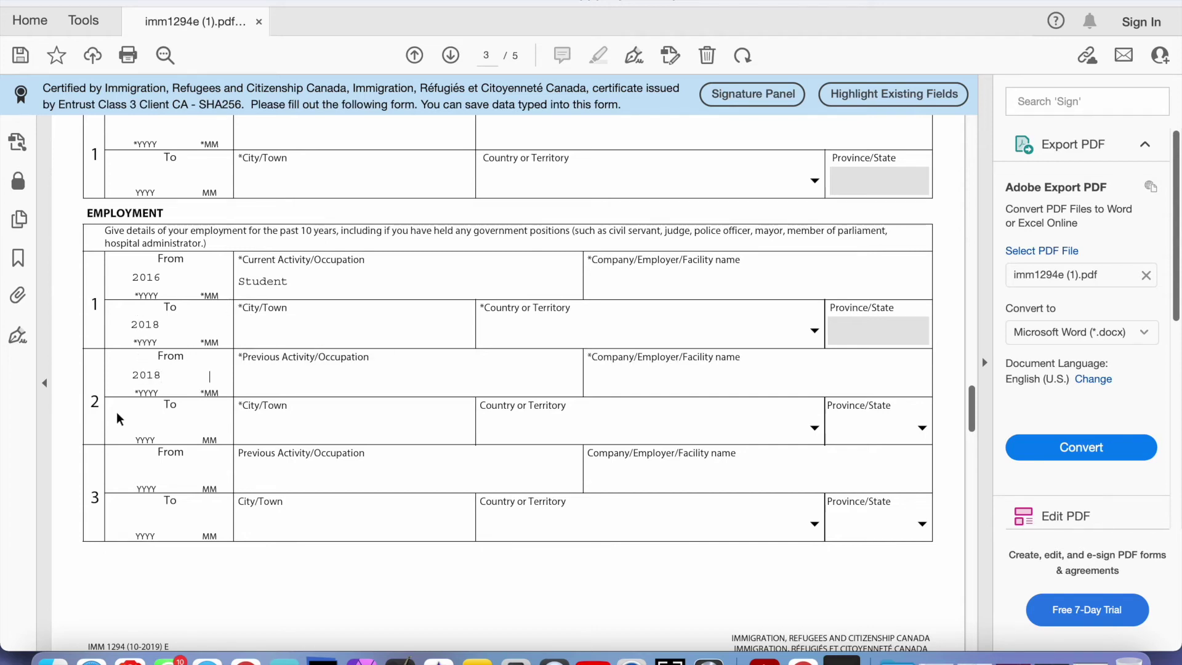
pyautogui.click(158, 379)
pyautogui.press('BackSpace')
pyautogui.write('9')
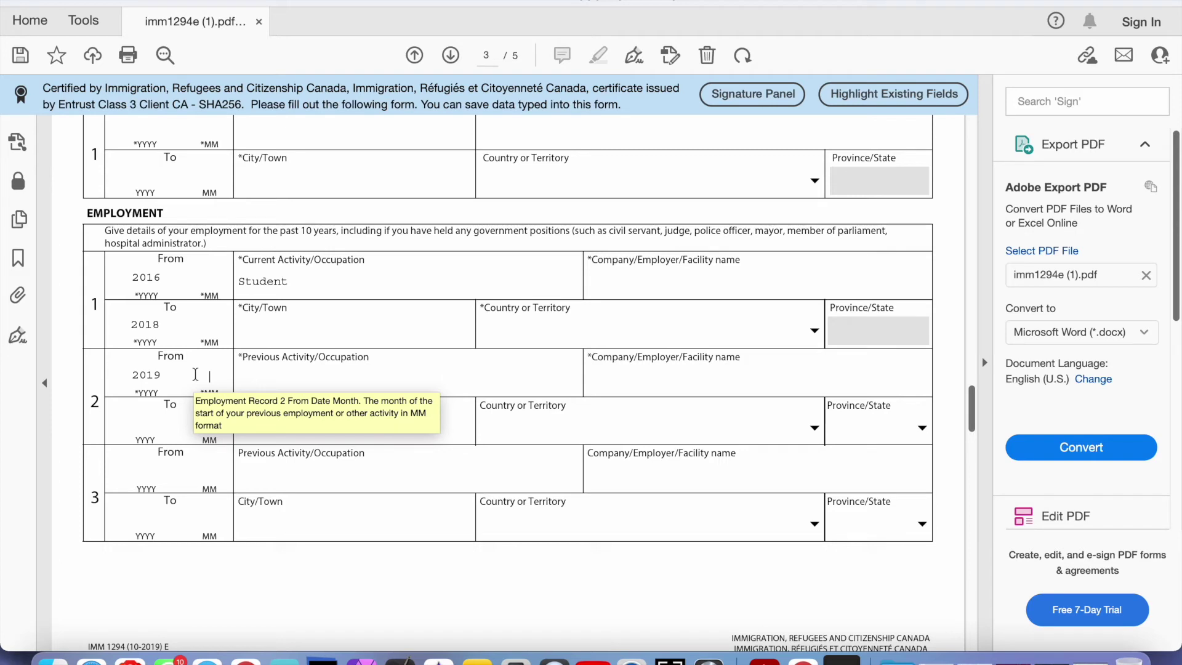
pyautogui.click(157, 326)
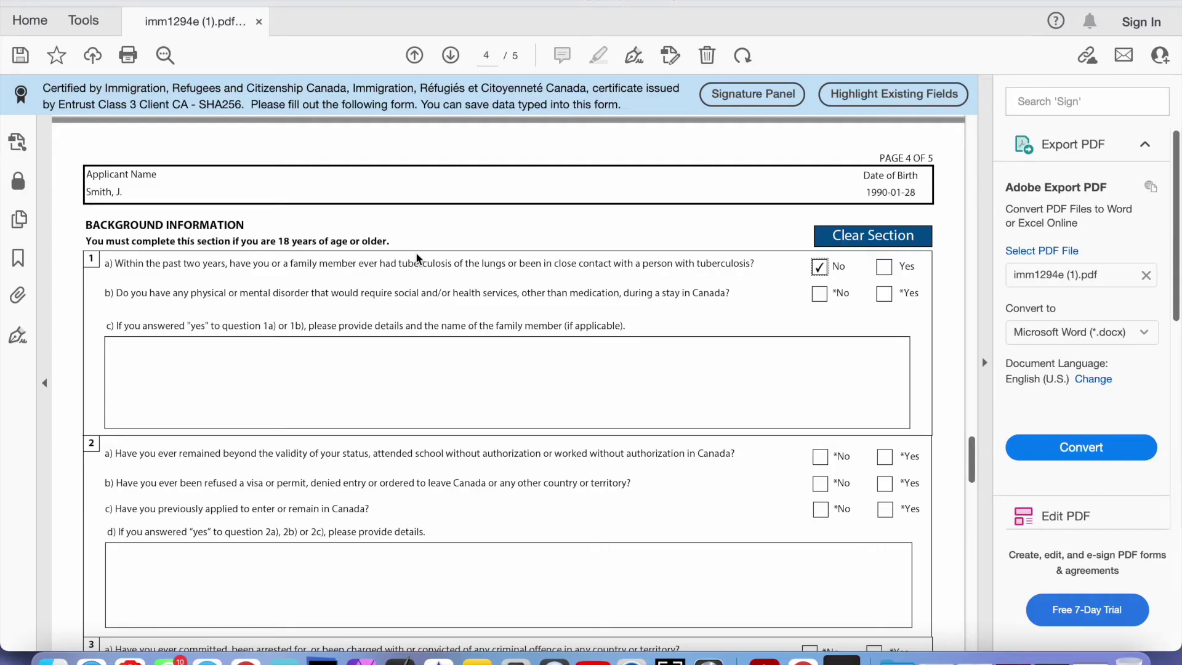
# Scroll to the background questions and answer Yes to question 2a
pyautogui.scroll(-2, 417, 258)
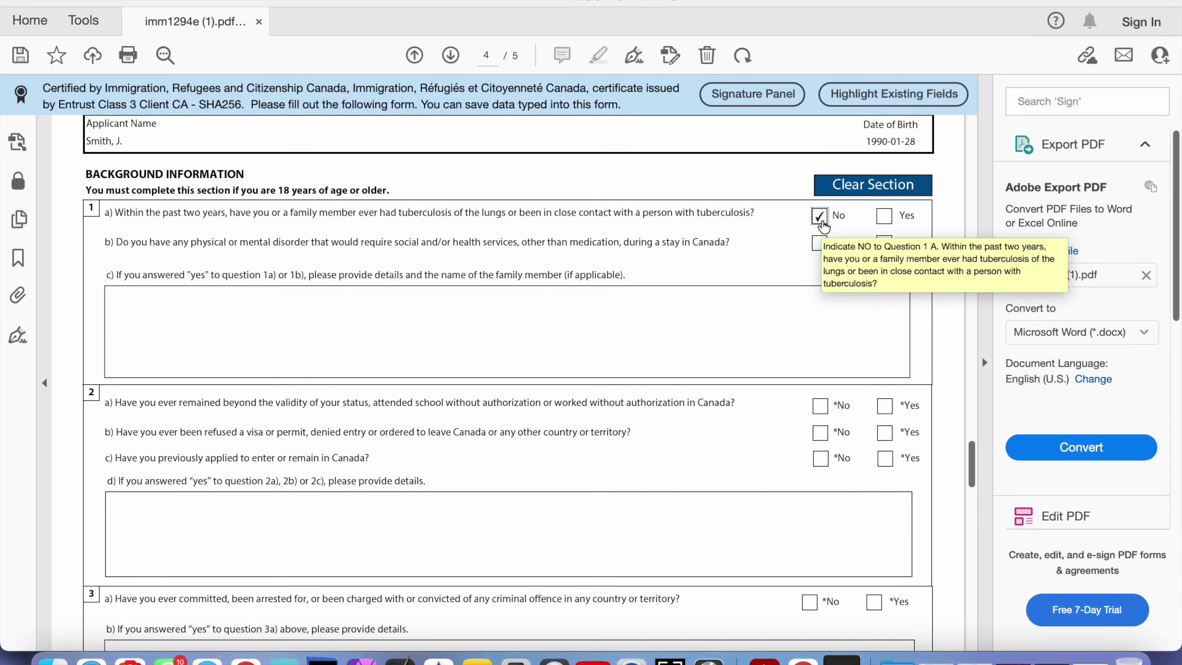
pyautogui.scroll(-3, 773, 340)
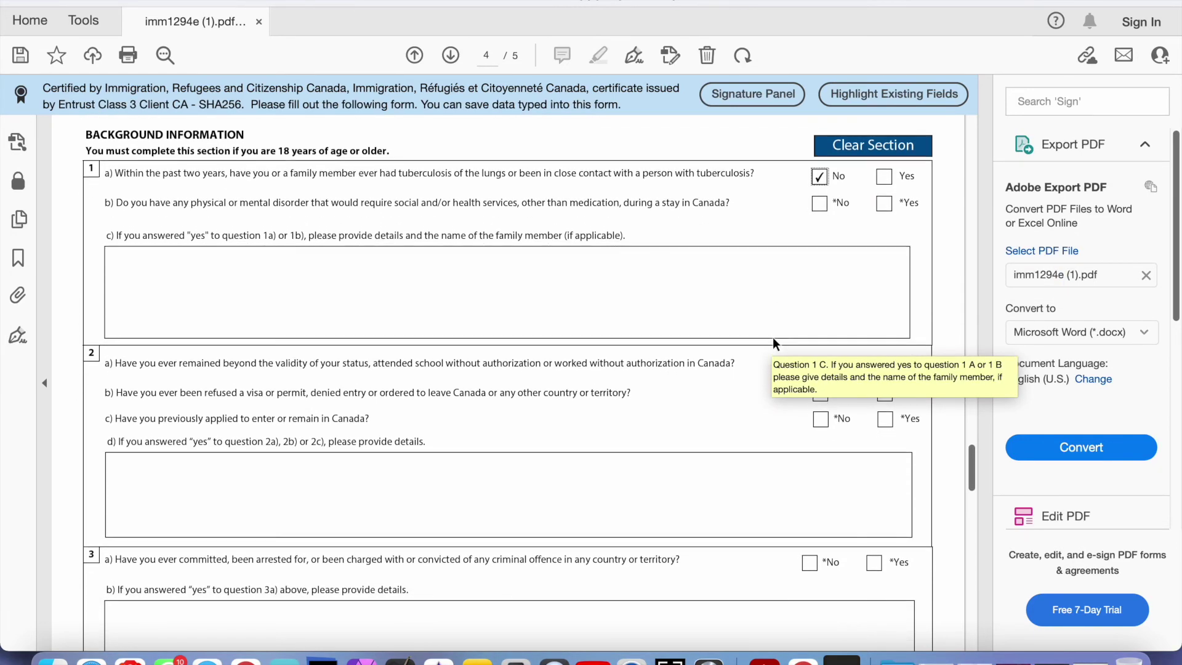
pyautogui.scroll(-3, 774, 340)
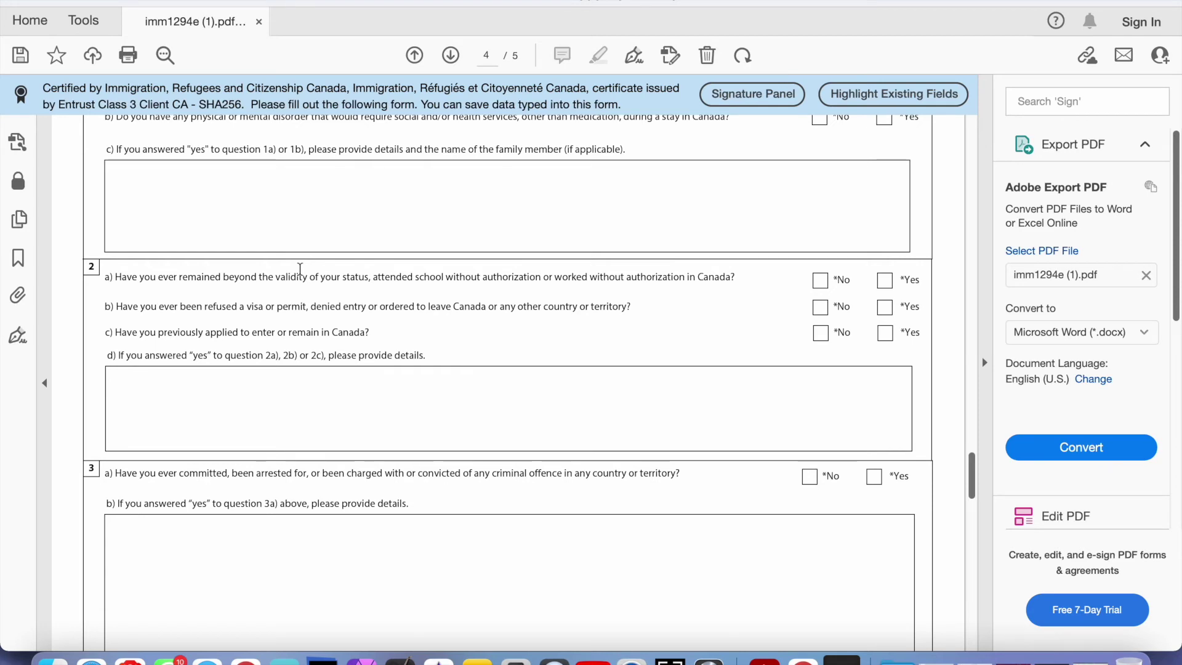
pyautogui.click(883, 280)
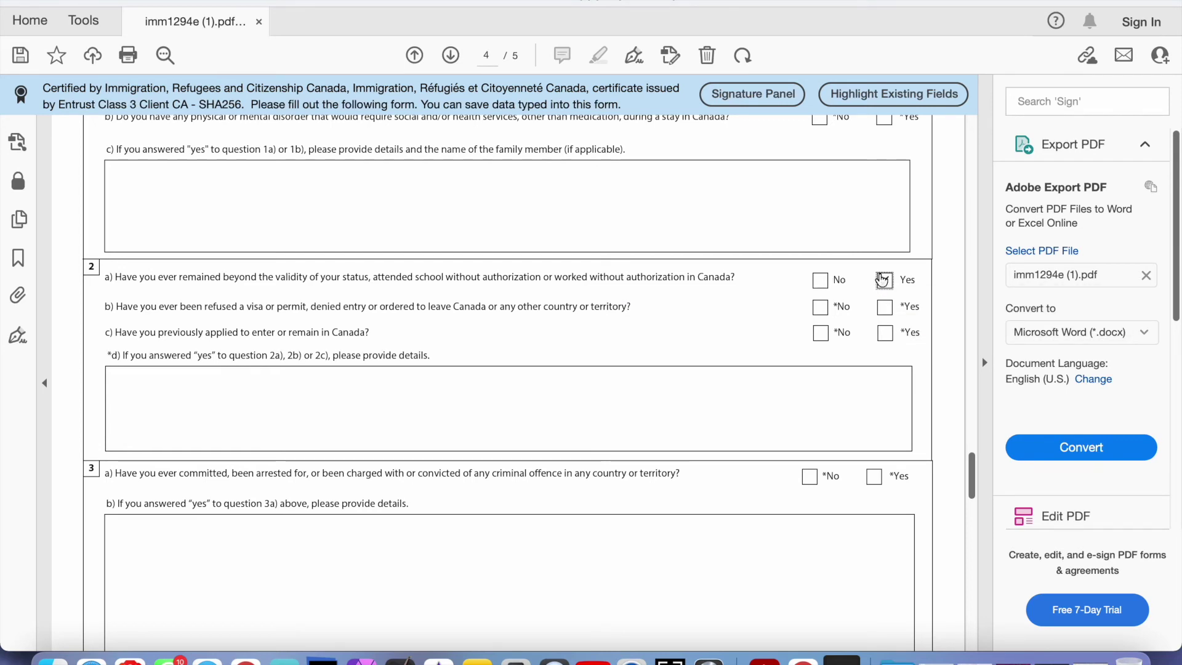
pyautogui.click(690, 381)
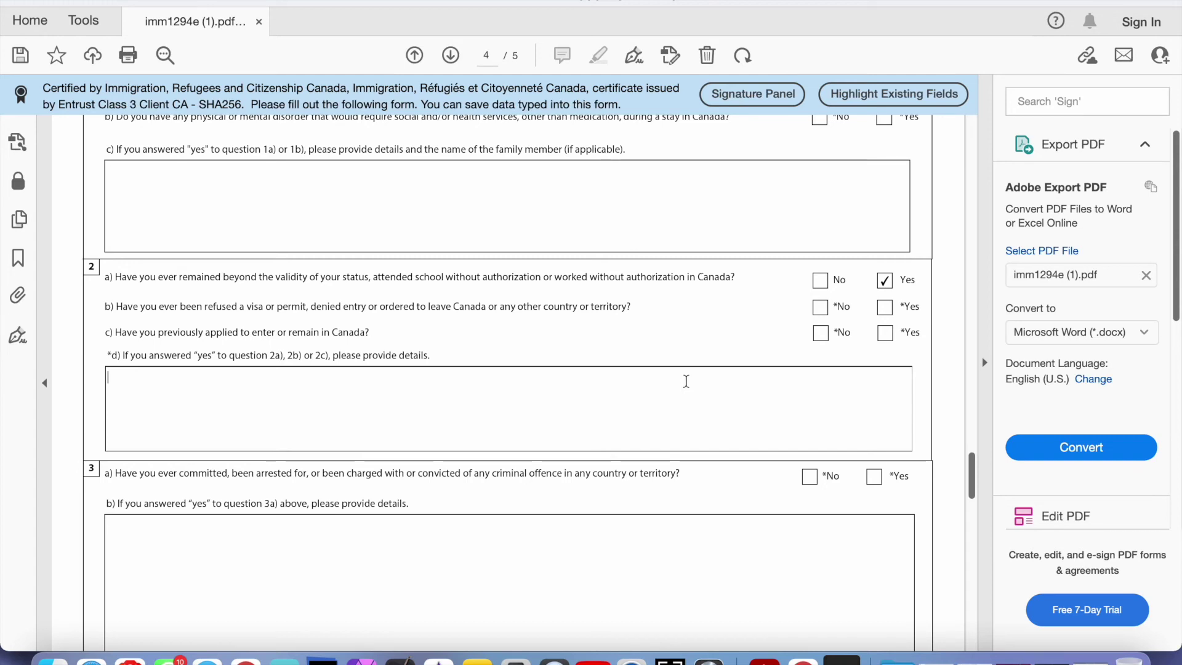
pyautogui.moveTo(720, 275); pyautogui.dragTo(259, 285)
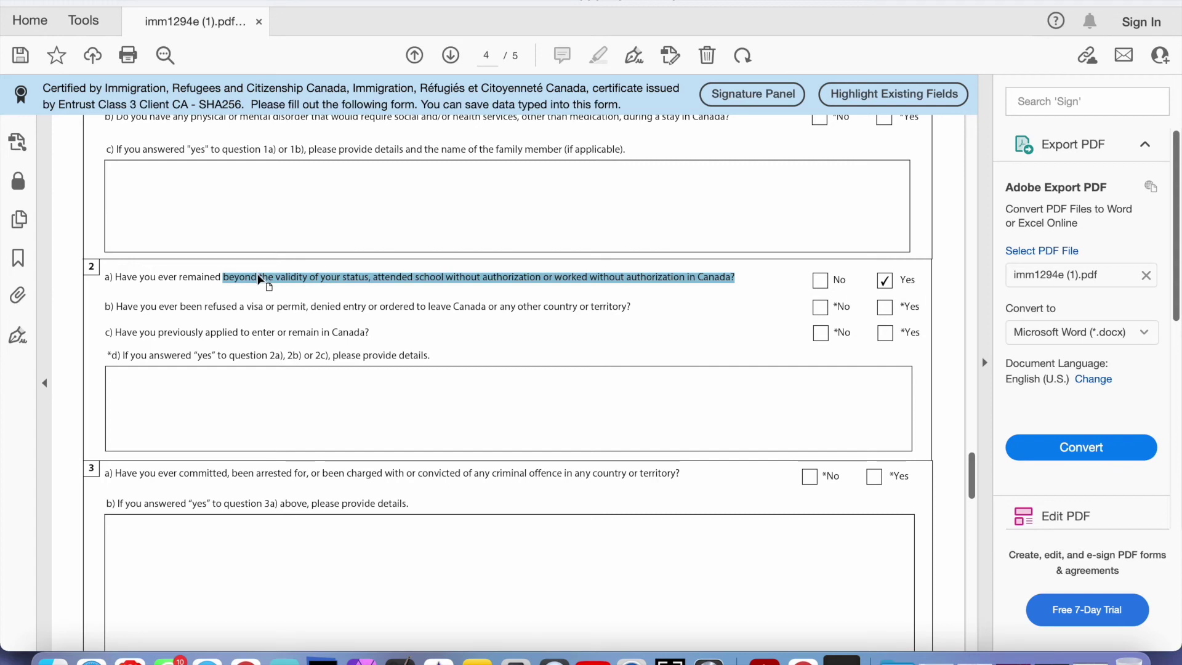
# Switch question 2a to No and read through questions 2b to 2d
pyautogui.click(317, 304)
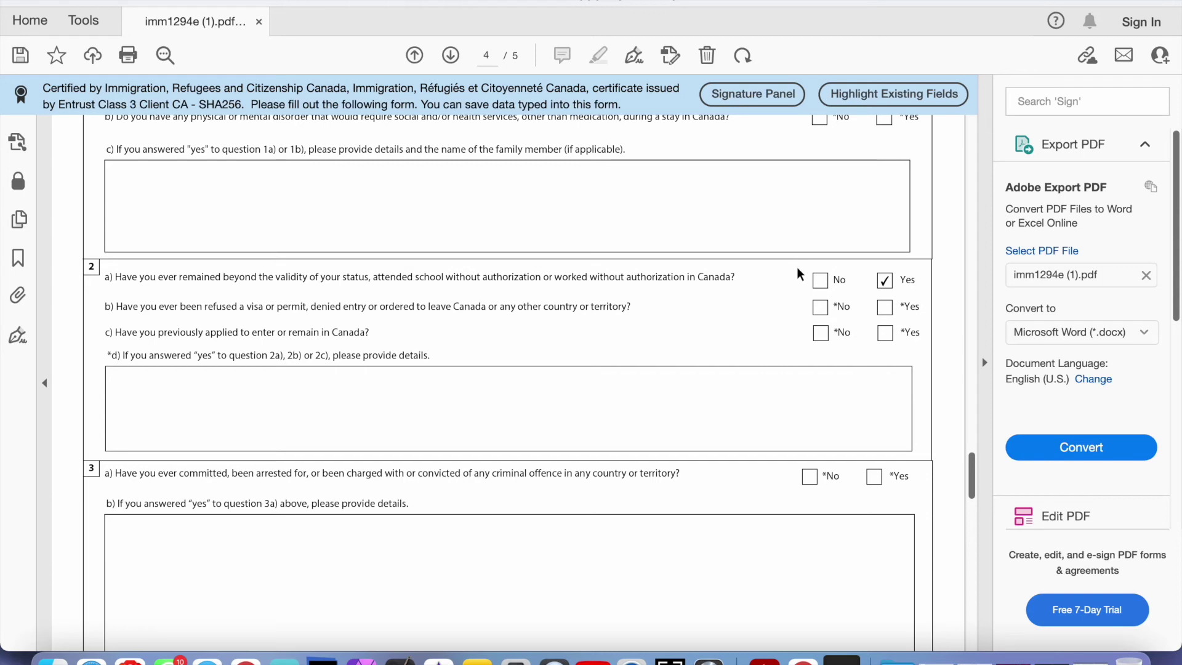
pyautogui.click(820, 282)
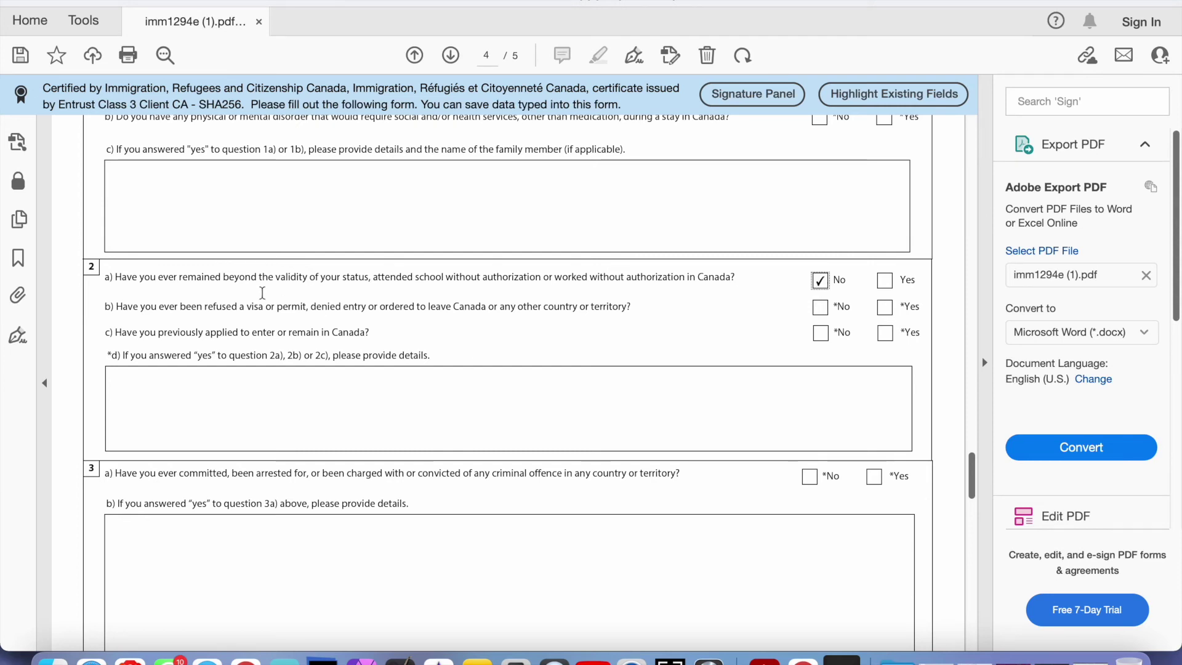
pyautogui.click(209, 306)
pyautogui.moveTo(209, 306); pyautogui.dragTo(461, 313)
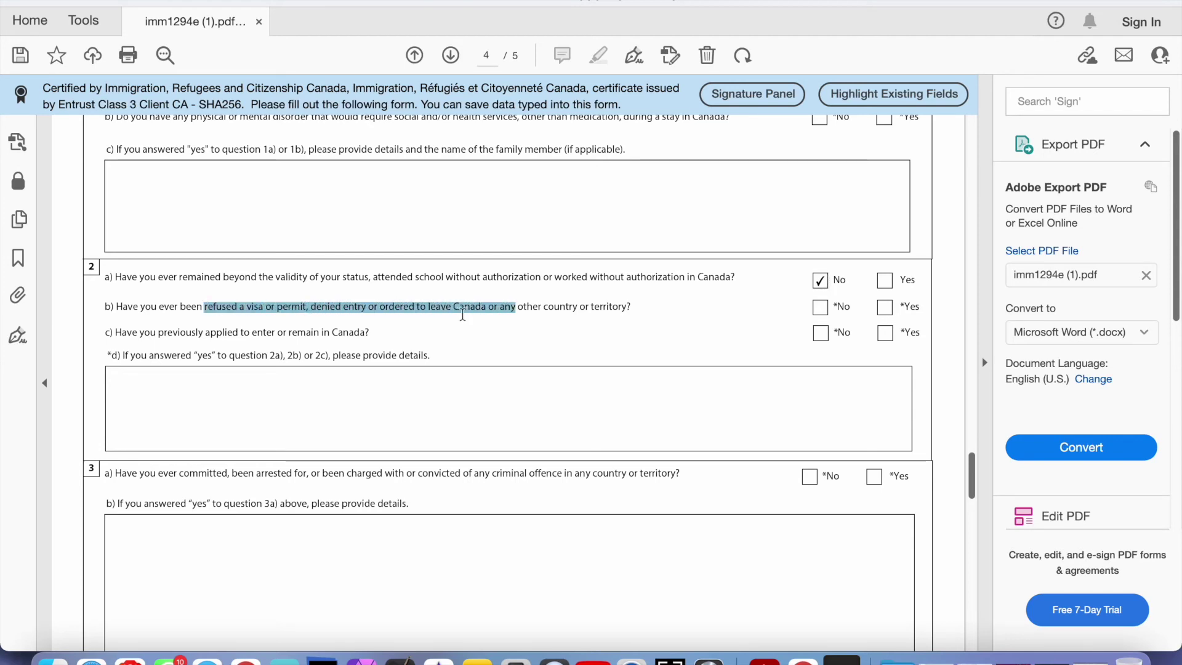
pyautogui.click(531, 307)
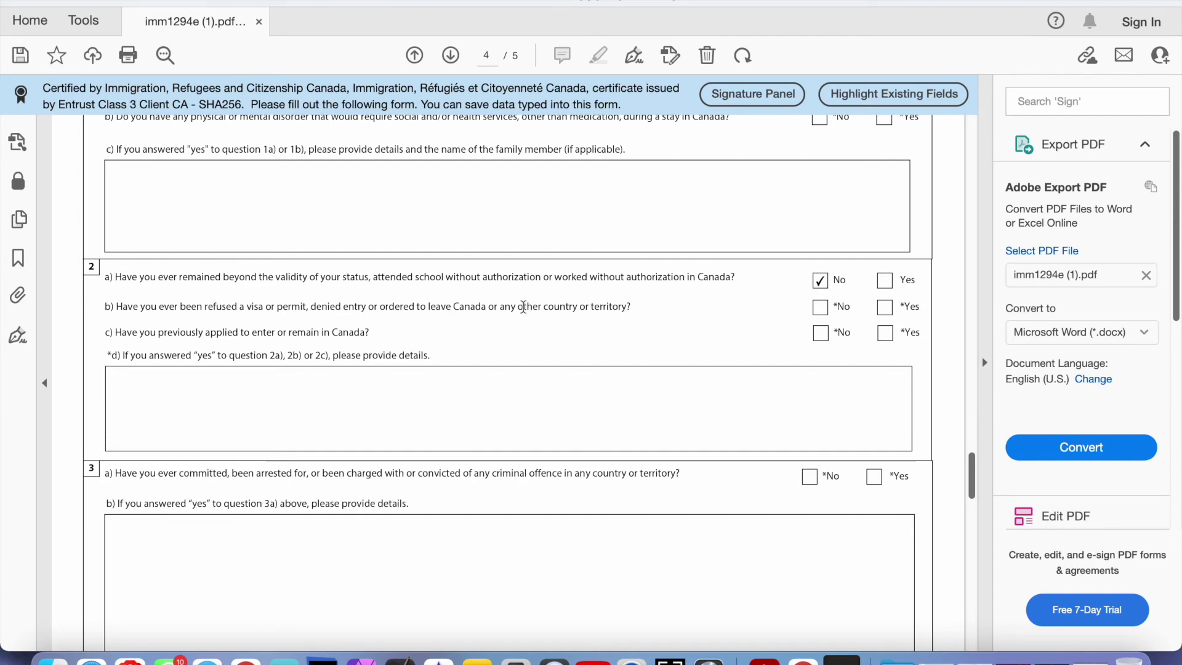
pyautogui.moveTo(517, 306); pyautogui.dragTo(626, 302)
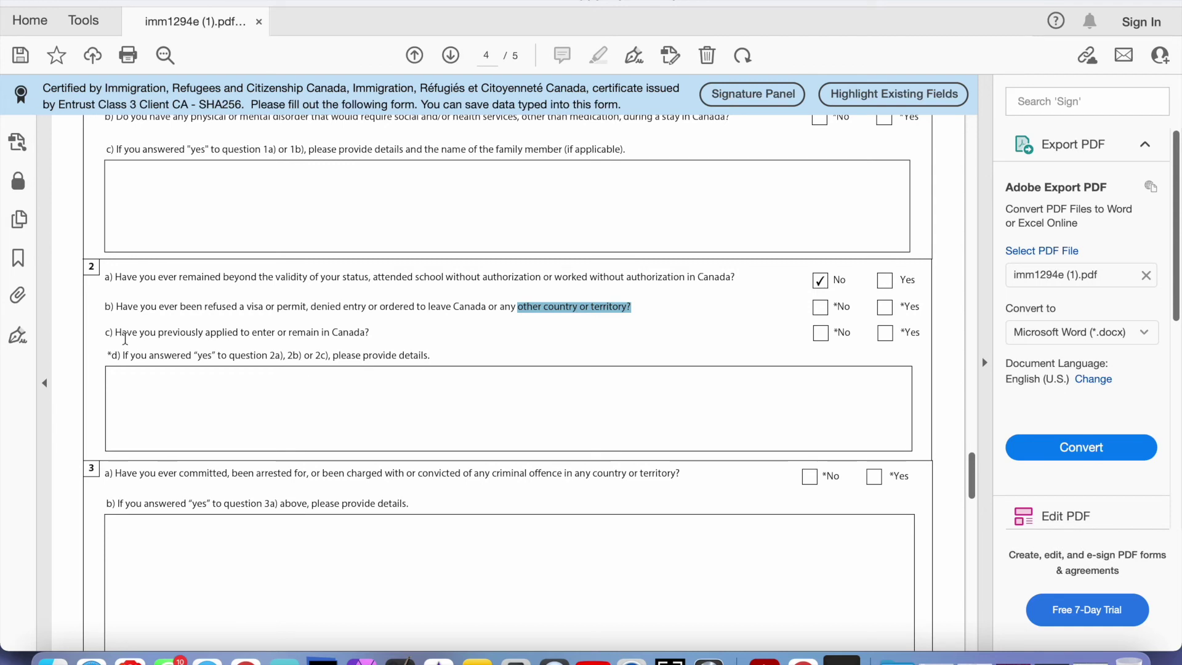
pyautogui.moveTo(117, 332); pyautogui.dragTo(380, 331)
pyautogui.moveTo(131, 355); pyautogui.dragTo(398, 400)
pyautogui.click(397, 400)
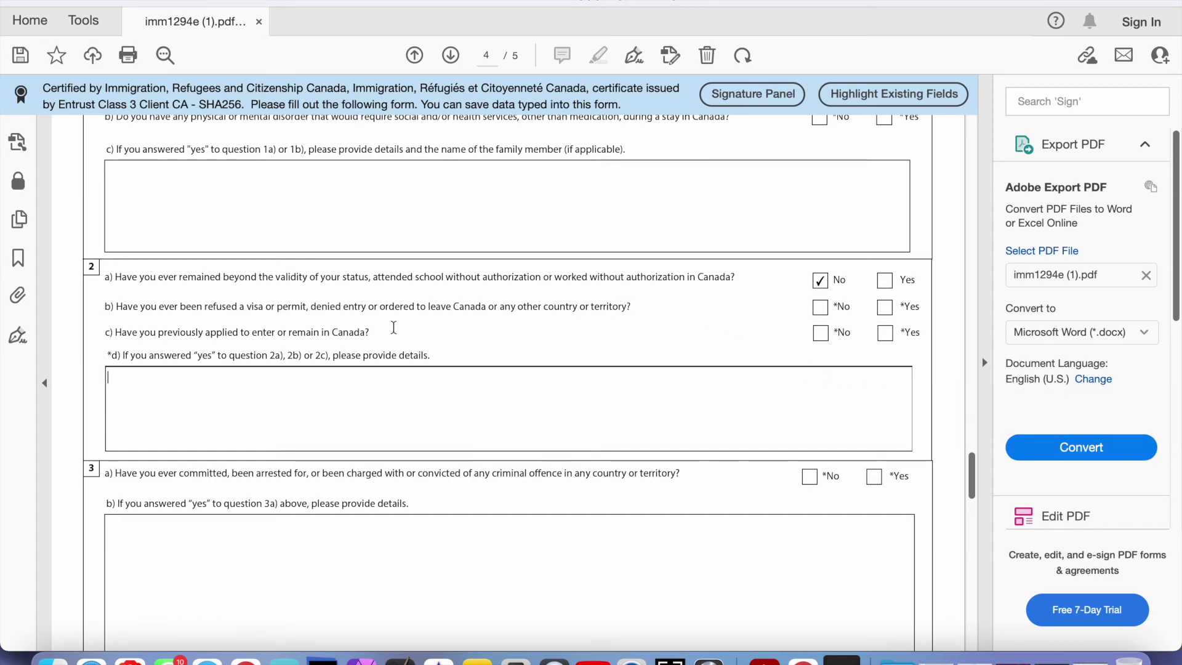
# Answer No to question 3a
pyautogui.scroll(-1, 393, 328)
pyautogui.scroll(-3, 393, 329)
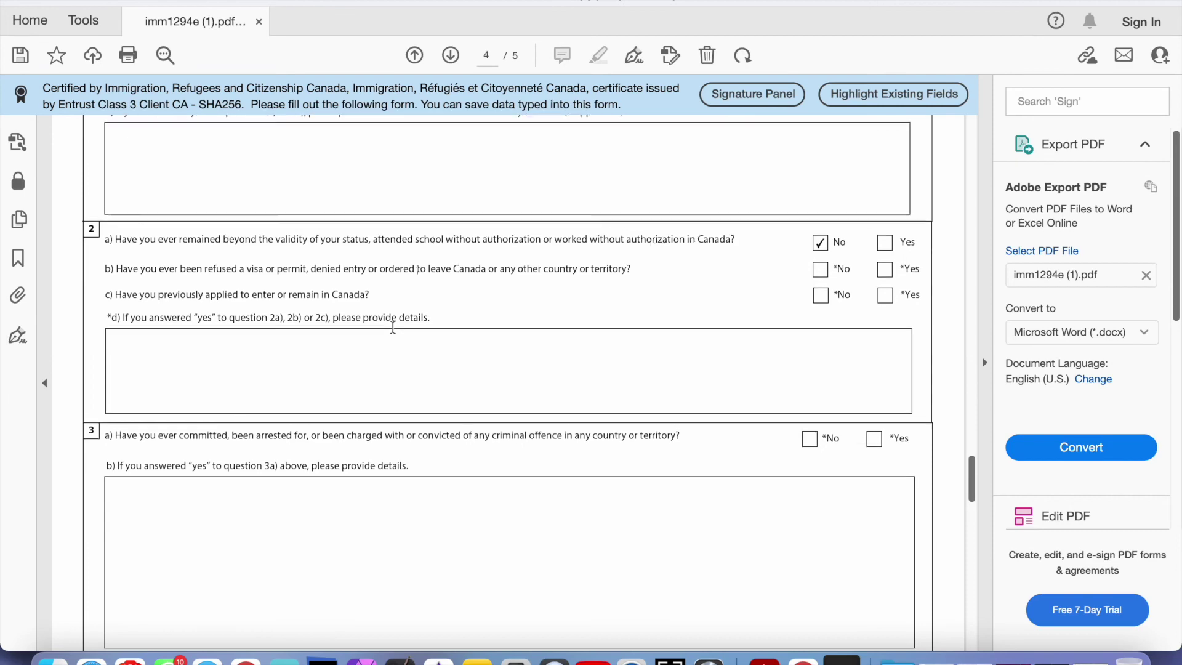
pyautogui.scroll(-3, 393, 329)
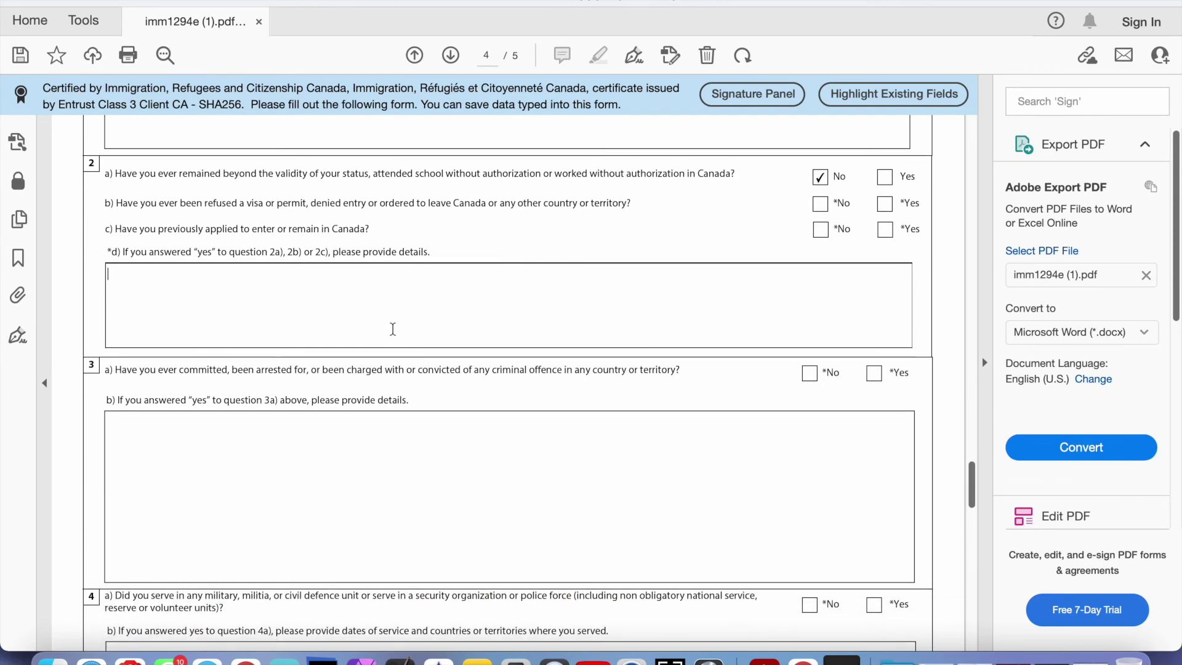
pyautogui.scroll(-2, 393, 328)
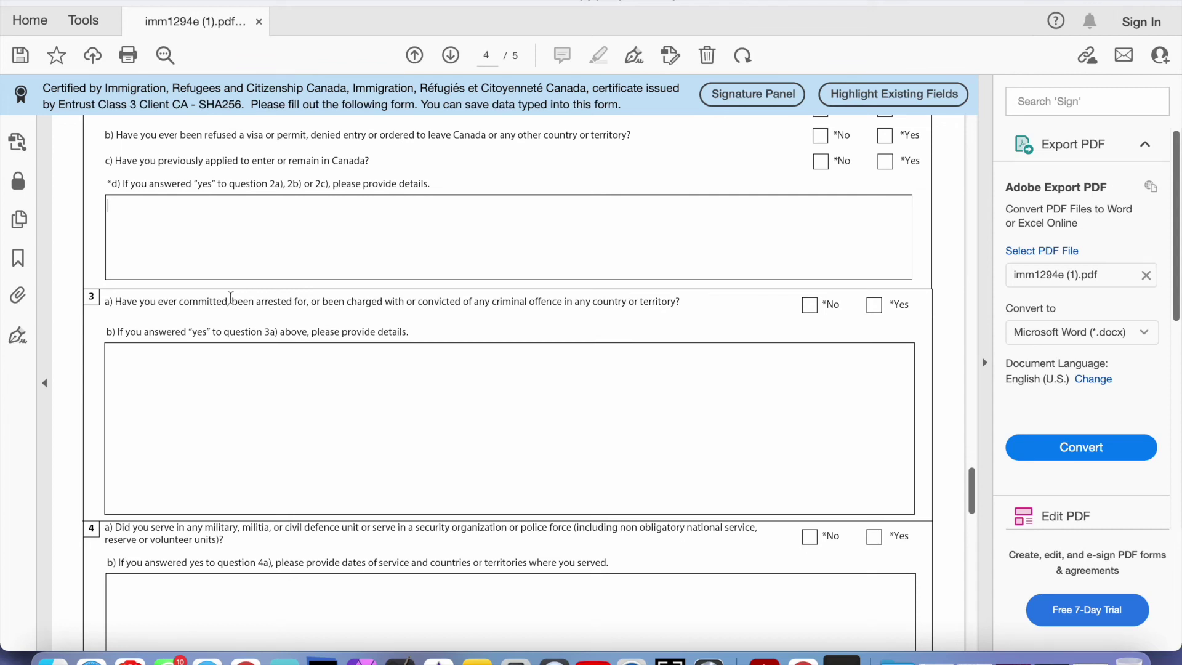
pyautogui.click(810, 305)
# Place the caret in the 4b answer box and reach page 5's Signature section
pyautogui.scroll(-2, 711, 325)
pyautogui.scroll(-8, 711, 325)
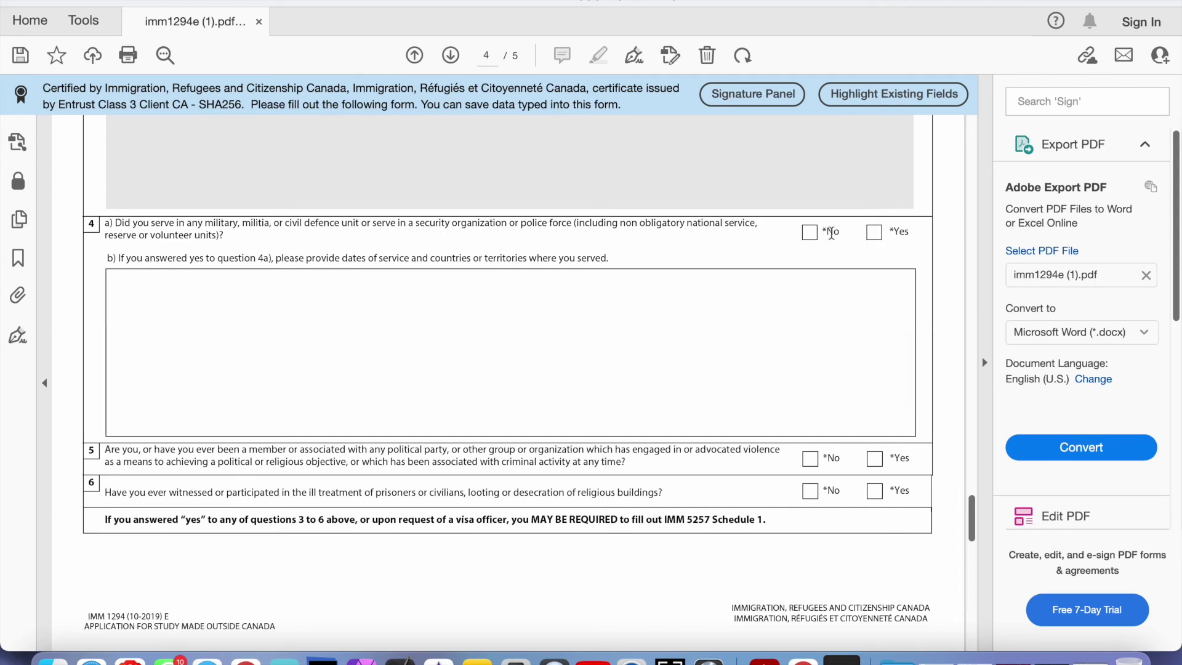
pyautogui.click(780, 306)
pyautogui.scroll(-3, 665, 317)
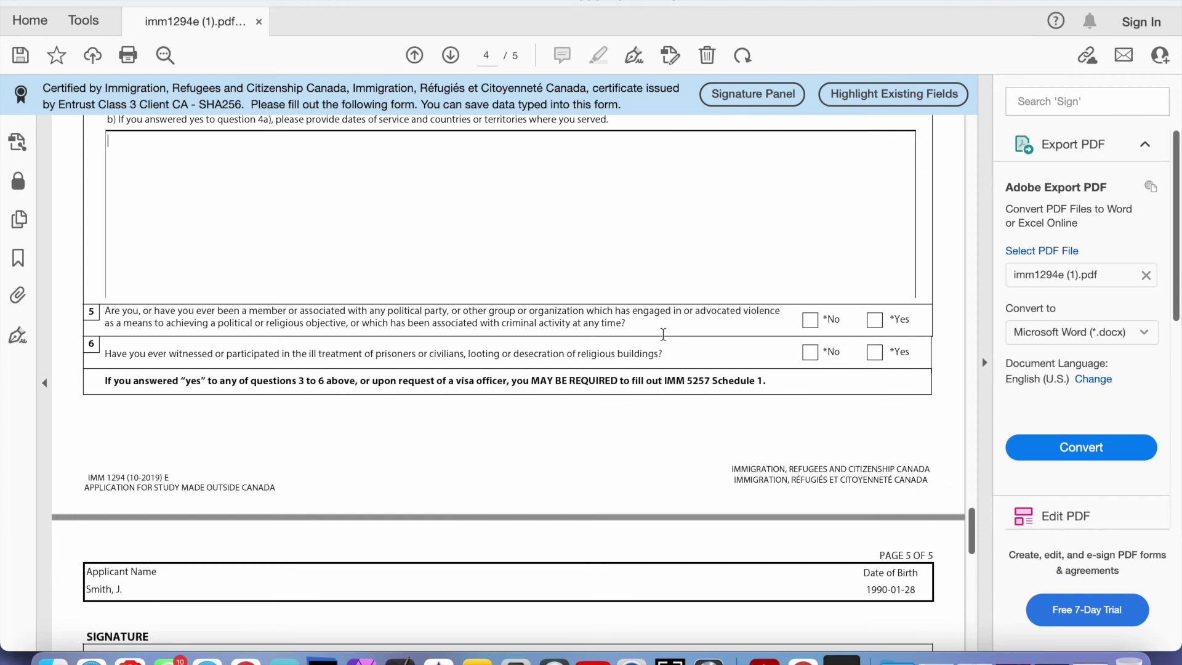
pyautogui.scroll(-3, 663, 334)
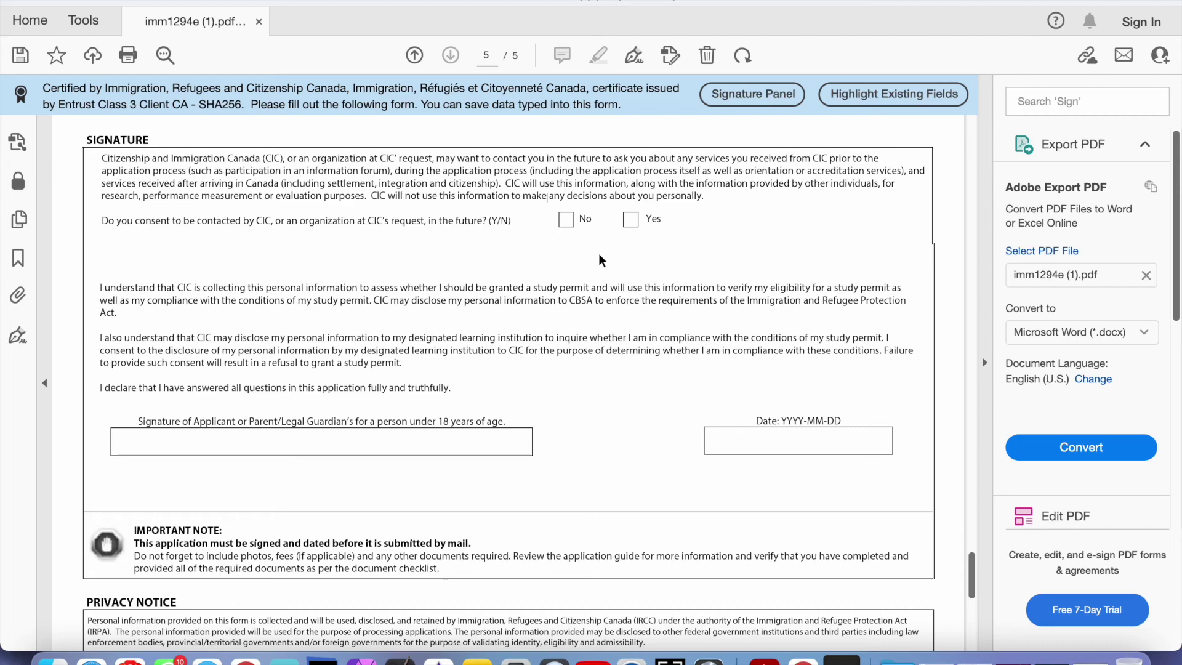
# Place the caret in the applicant signature field and reach the Validate button below the Privacy Notice
pyautogui.scroll(-4, 598, 254)
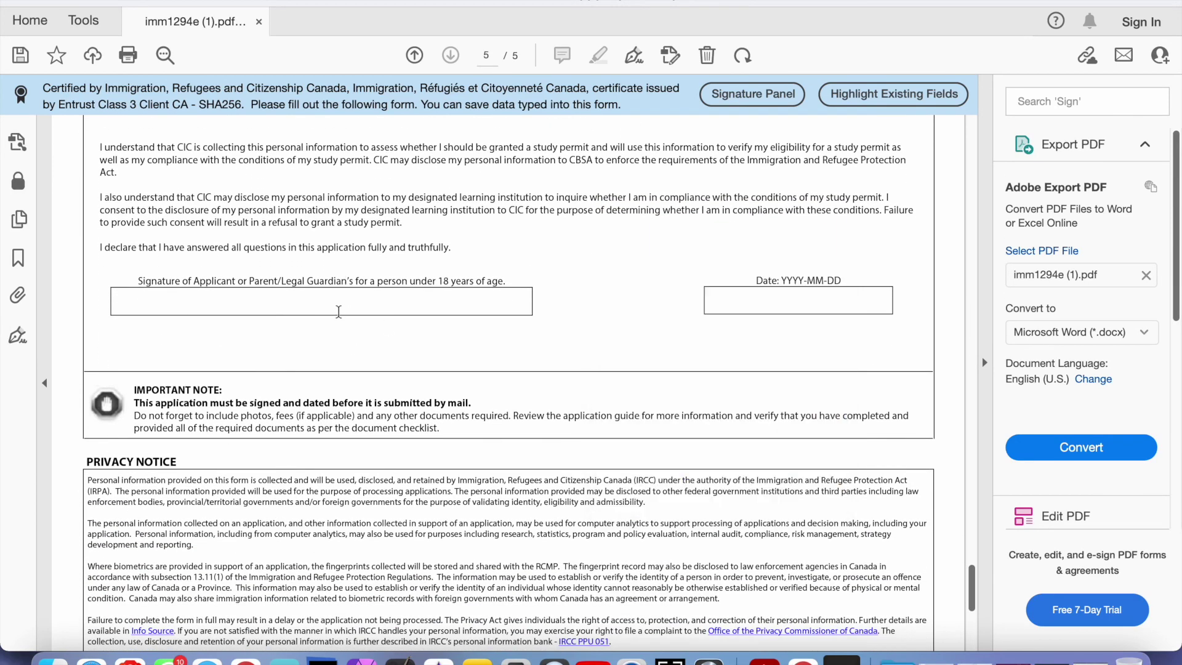
pyautogui.click(338, 308)
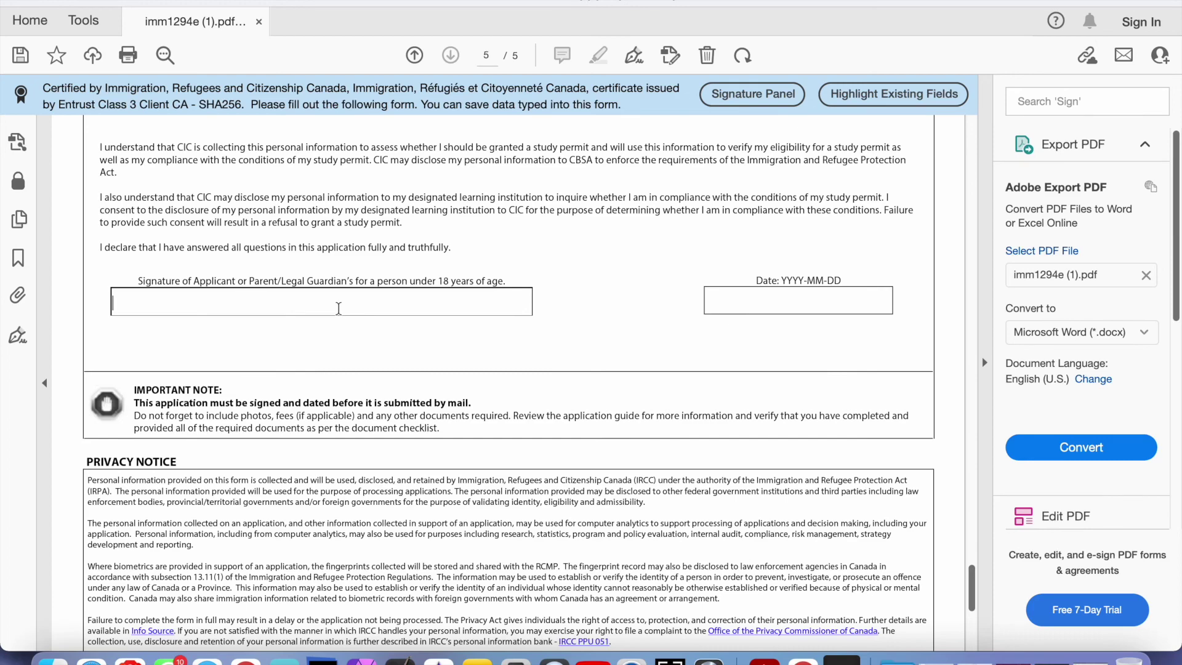
pyautogui.scroll(-10, 339, 309)
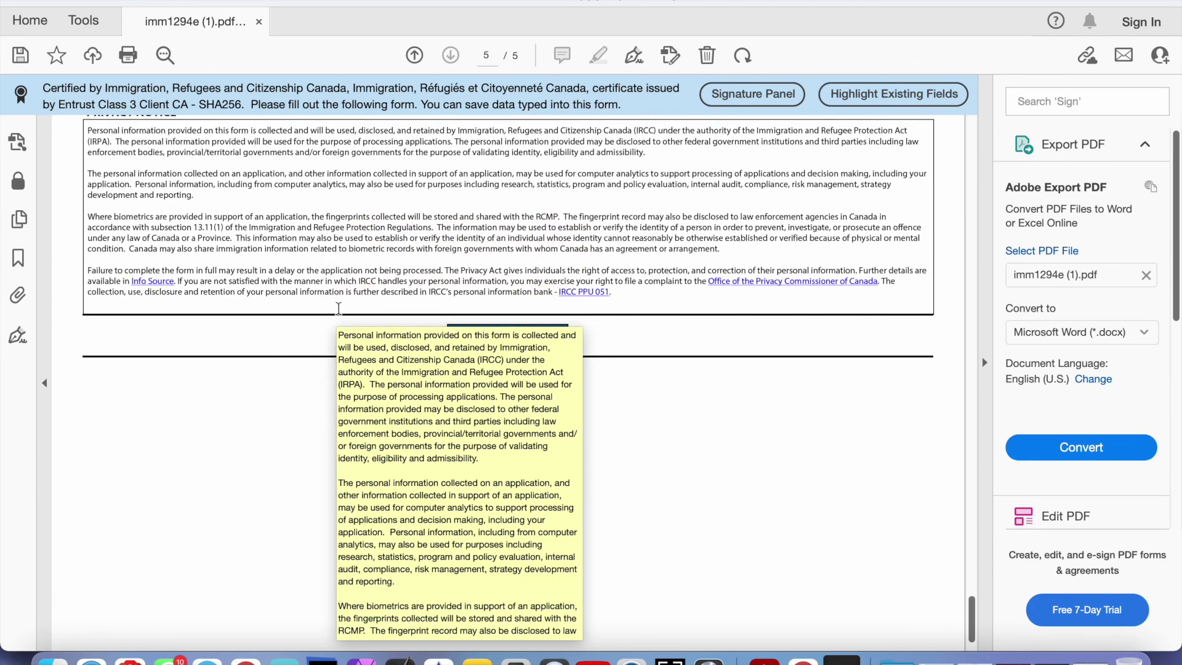
pyautogui.scroll(15, 338, 311)
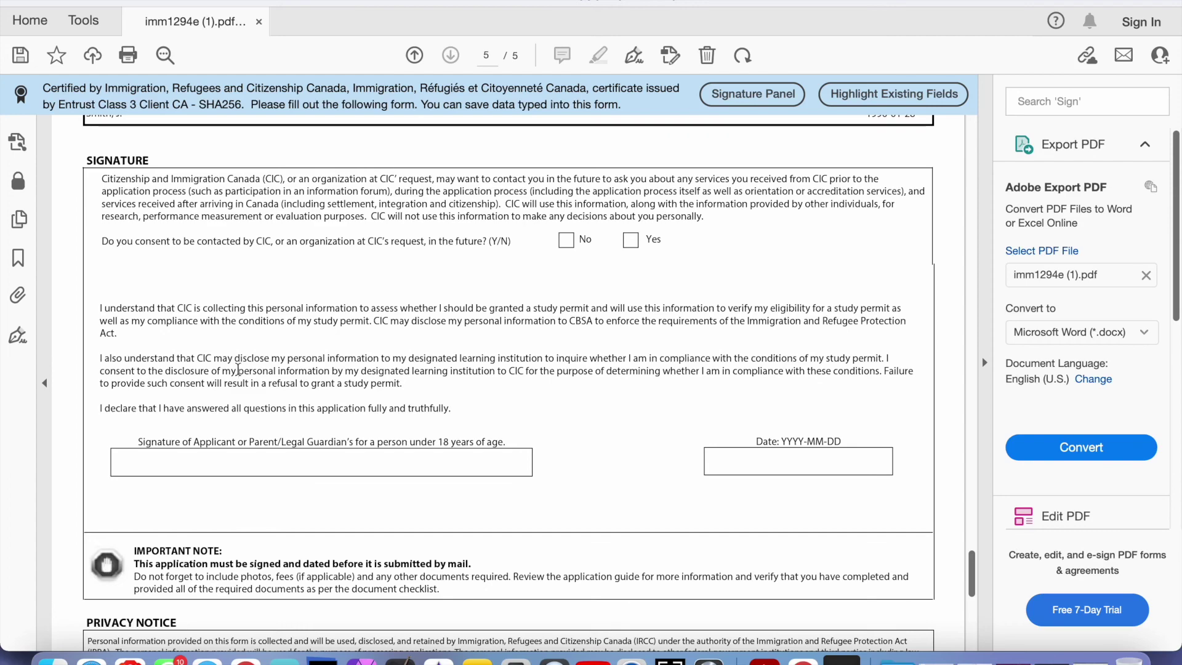
pyautogui.scroll(-6, 237, 370)
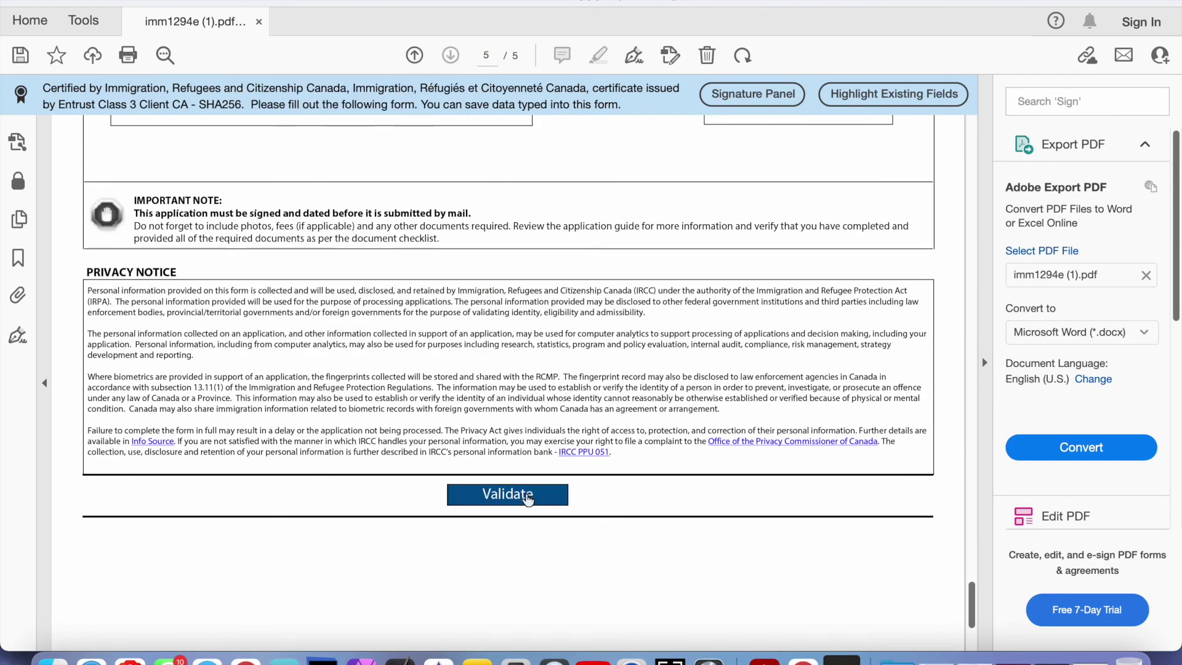
pyautogui.scroll(5, 468, 349)
pyautogui.scroll(-6, 468, 349)
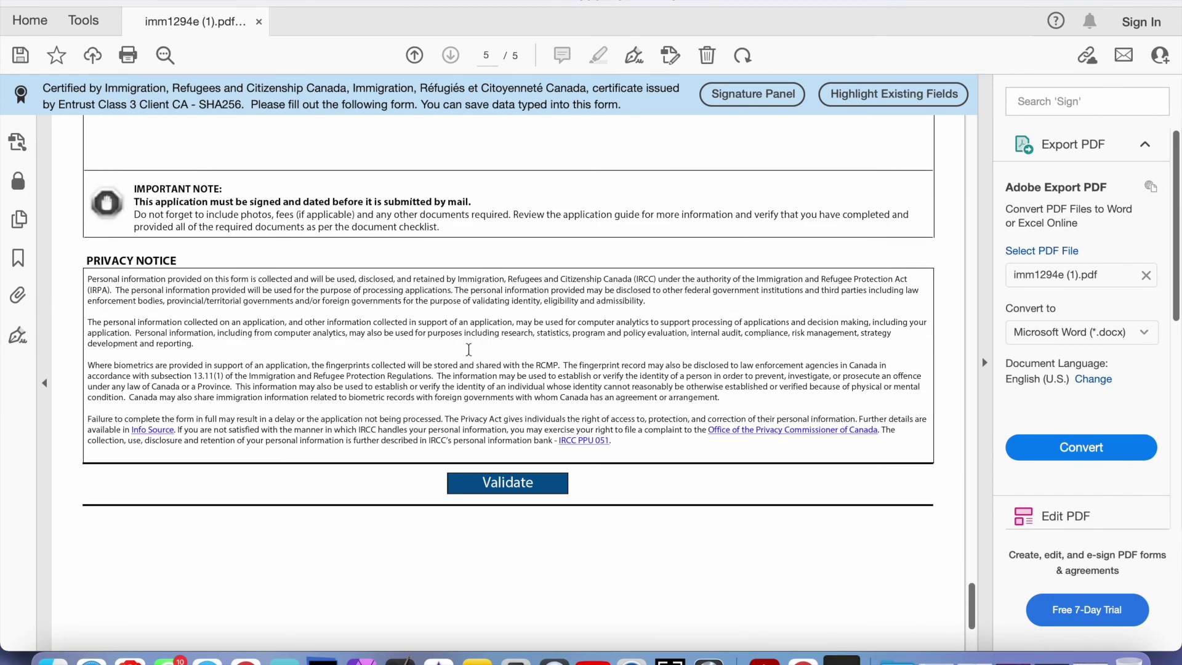
# Run validation, dismiss the missing-value alert, and answer No to previous marriage question 11a
pyautogui.click(495, 489)
pyautogui.click(570, 308)
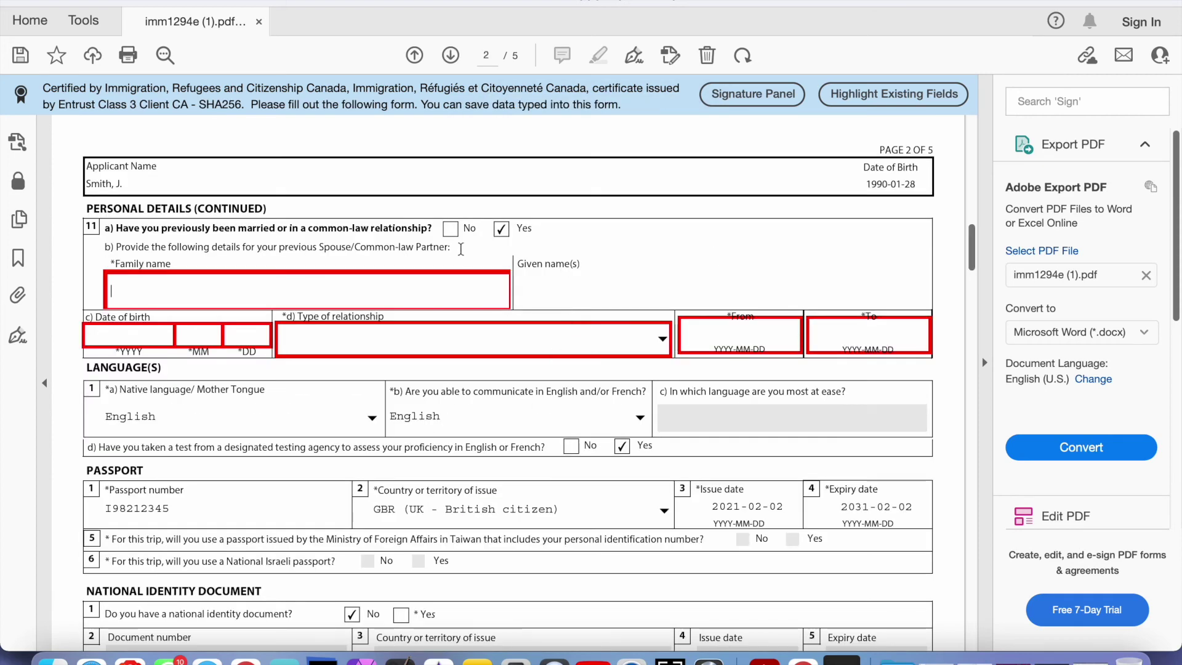
pyautogui.scroll(-10, 417, 322)
pyautogui.scroll(-5, 417, 322)
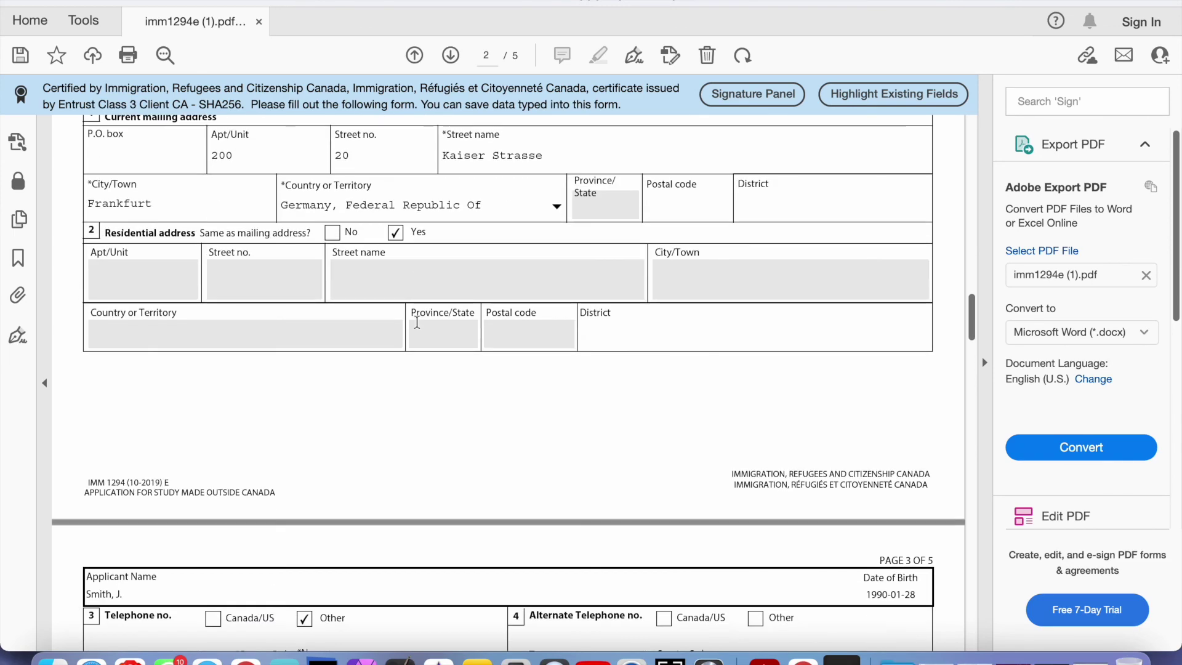
pyautogui.scroll(15, 431, 314)
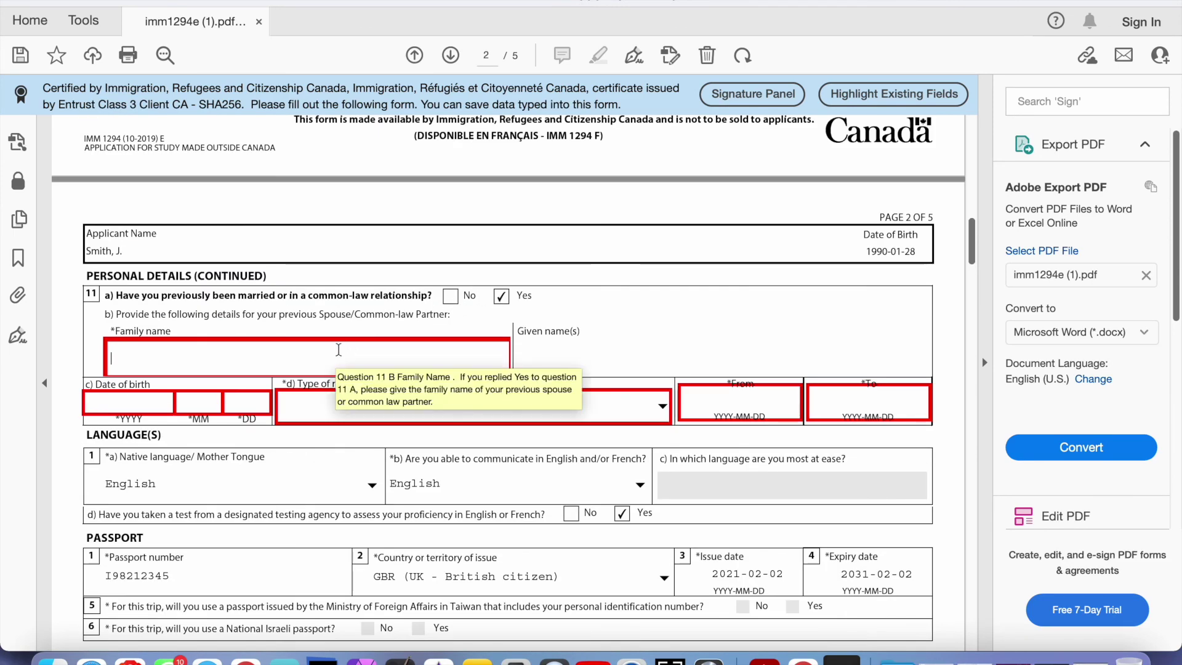
pyautogui.click(451, 297)
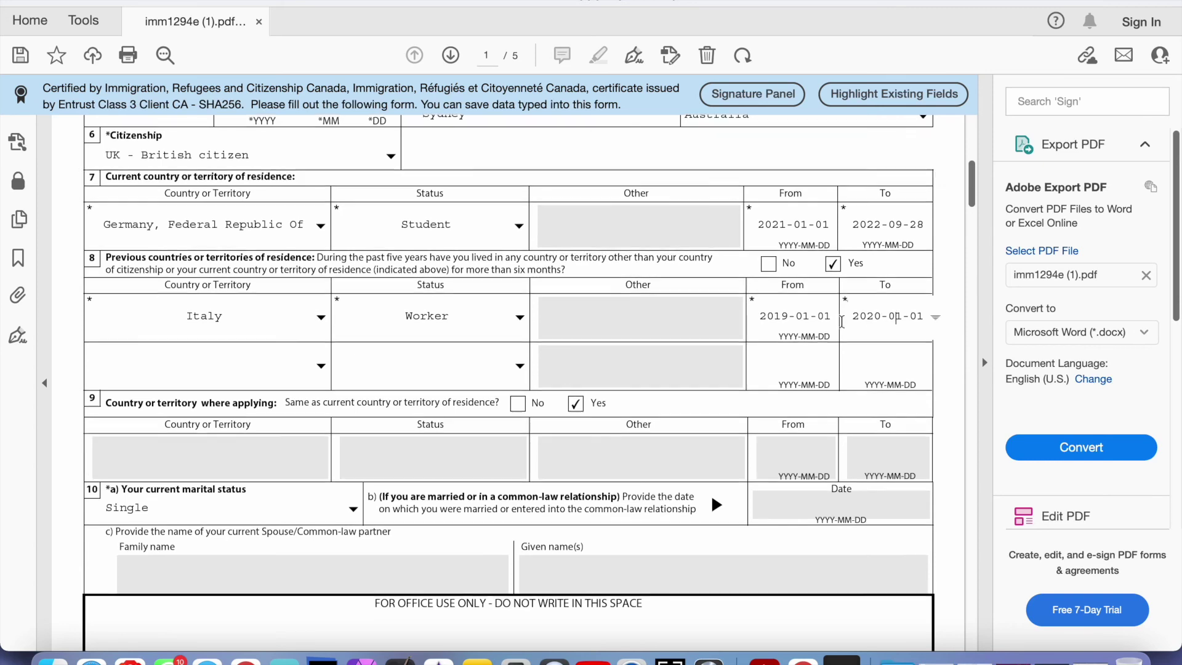
# Enter 2019, 01 and Worker as employment record 1's start date and occupation
pyautogui.scroll(-10, 842, 322)
pyautogui.scroll(-15, 842, 322)
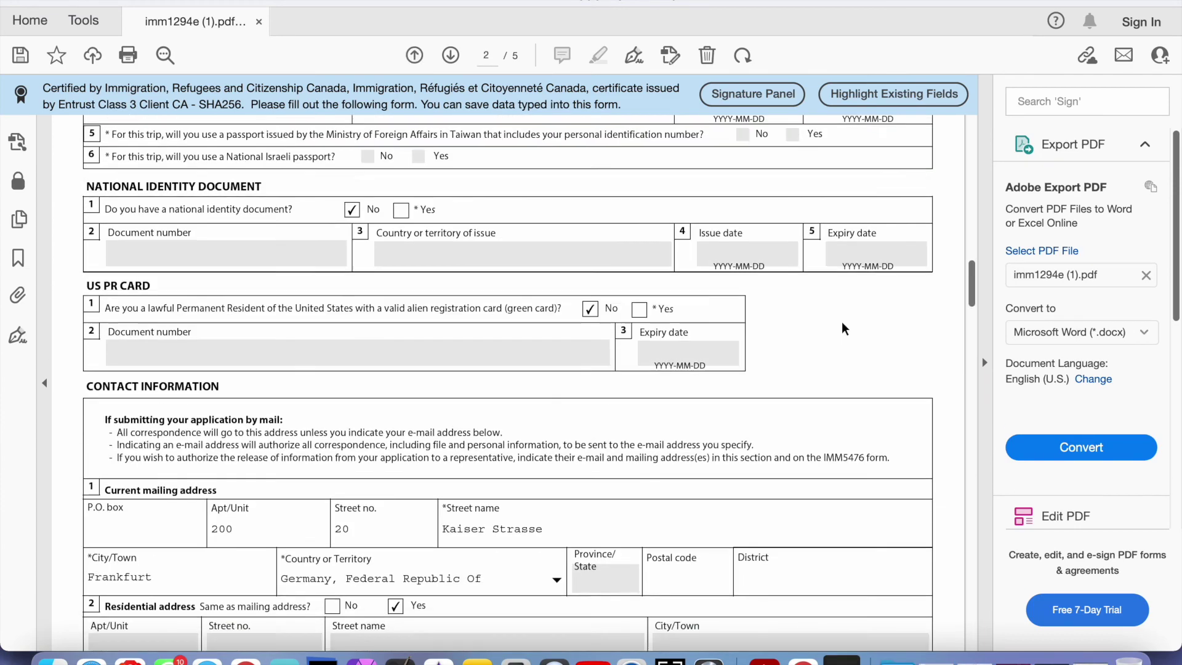
pyautogui.scroll(-10, 842, 322)
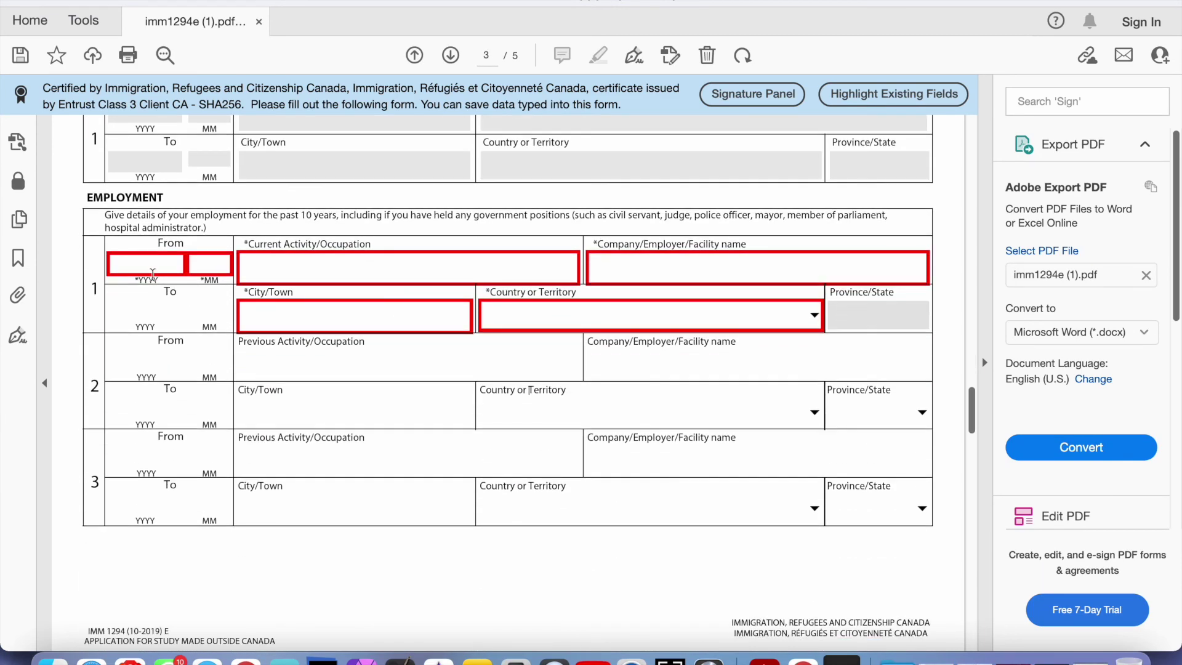
pyautogui.click(151, 266)
pyautogui.write('2019')
pyautogui.press('Tab')
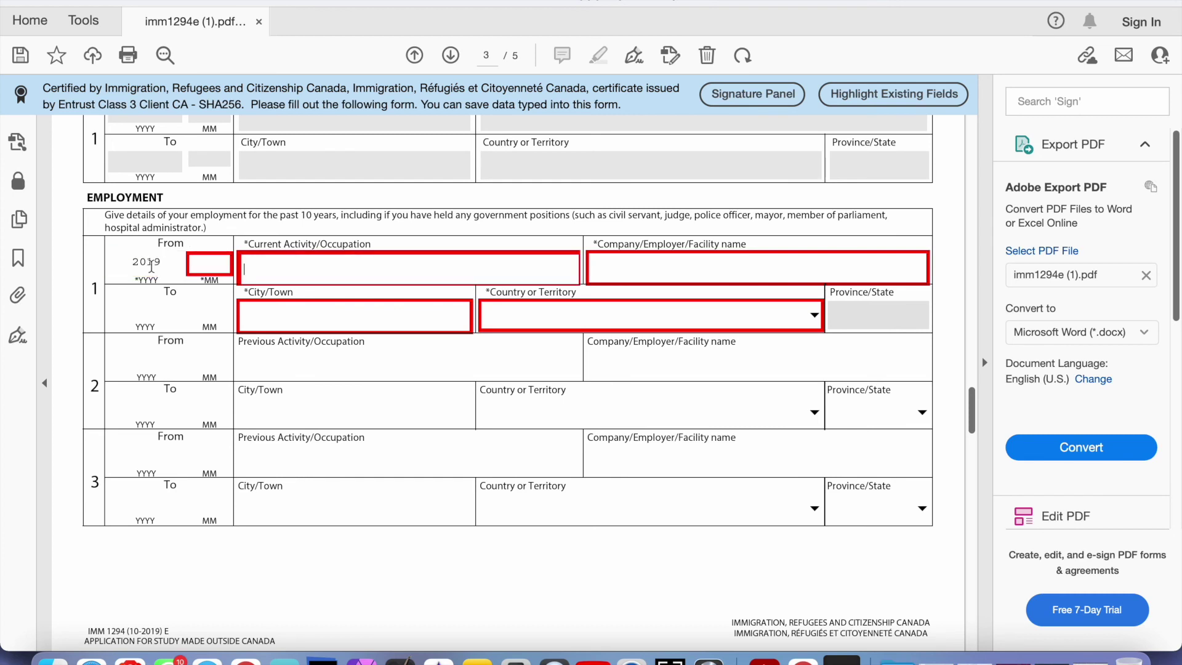
pyautogui.click(216, 266)
pyautogui.write('01')
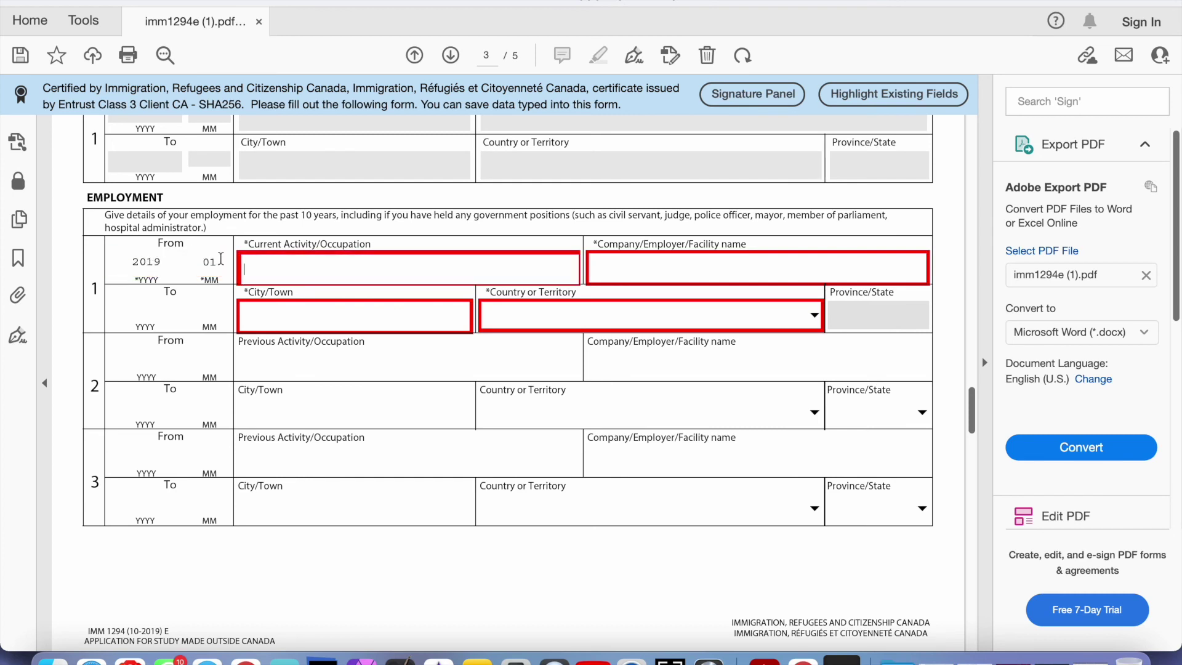
pyautogui.write('Worker')
pyautogui.press('Tab')
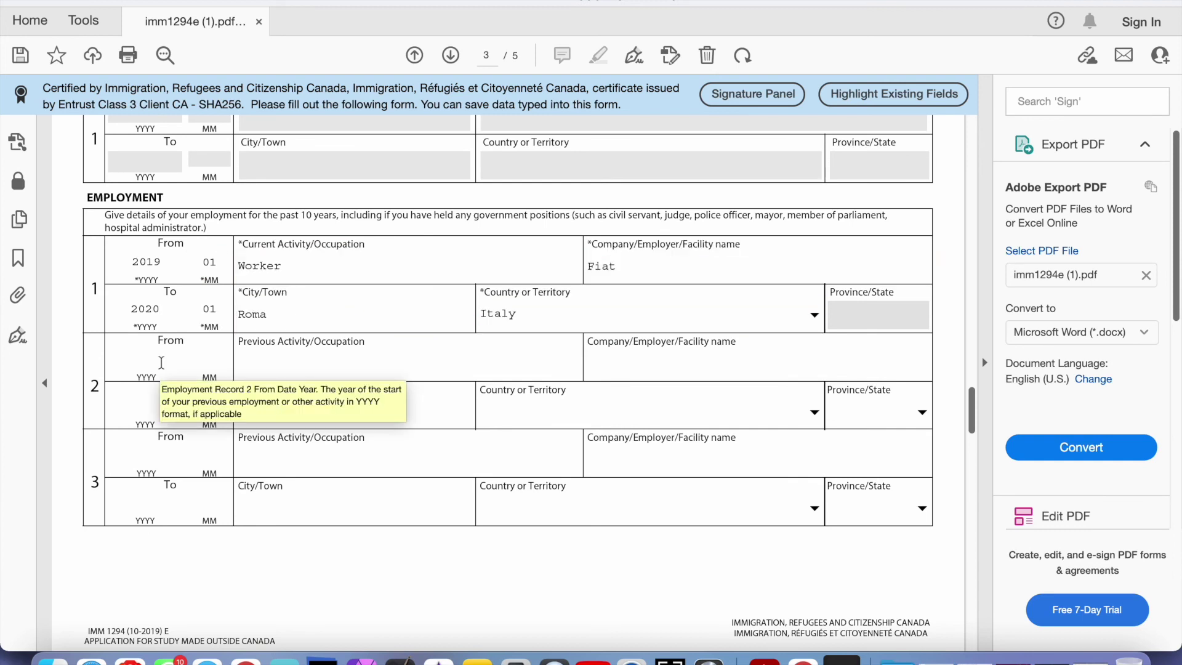
# Check record 1's start year and occupation entries, then scroll on to page 4
pyautogui.click(154, 362)
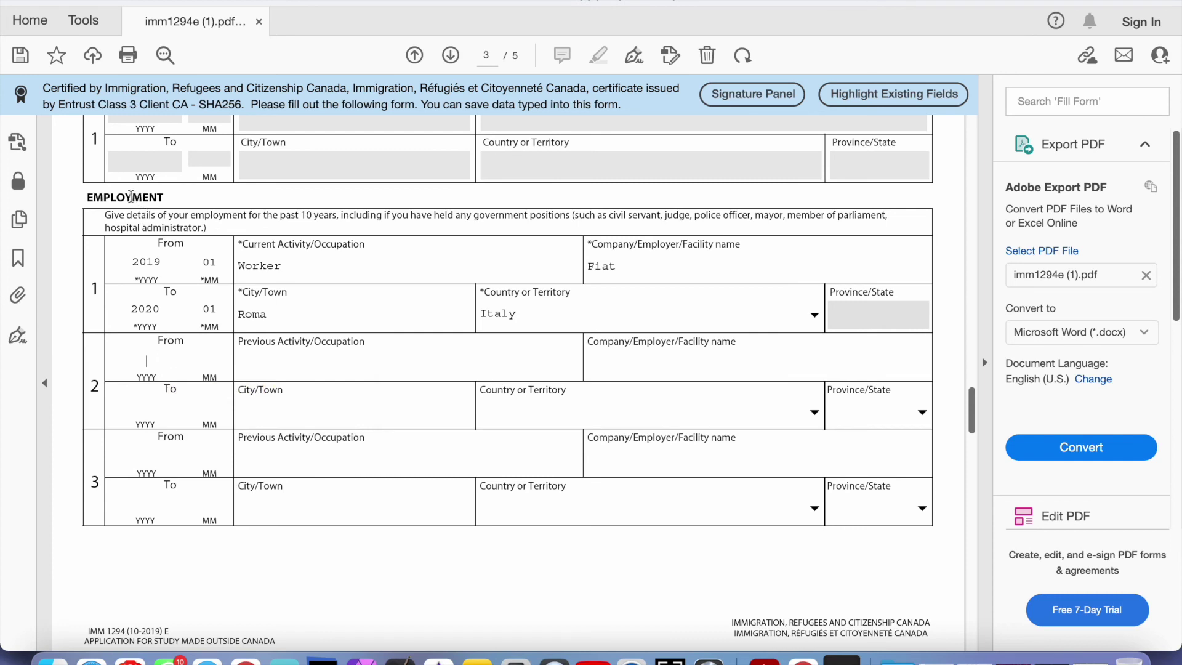
pyautogui.click(132, 263)
pyautogui.click(300, 269)
pyautogui.scroll(2, 300, 271)
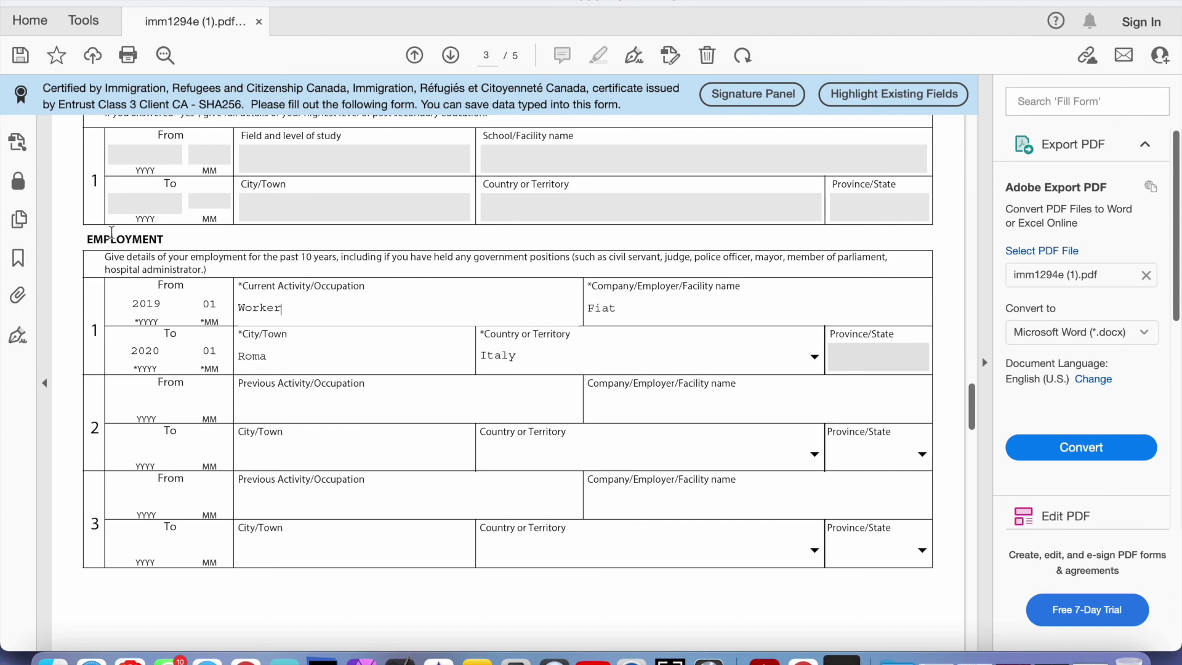
pyautogui.moveTo(90, 235); pyautogui.dragTo(225, 229)
pyautogui.click(166, 244)
pyautogui.scroll(-3, 171, 237)
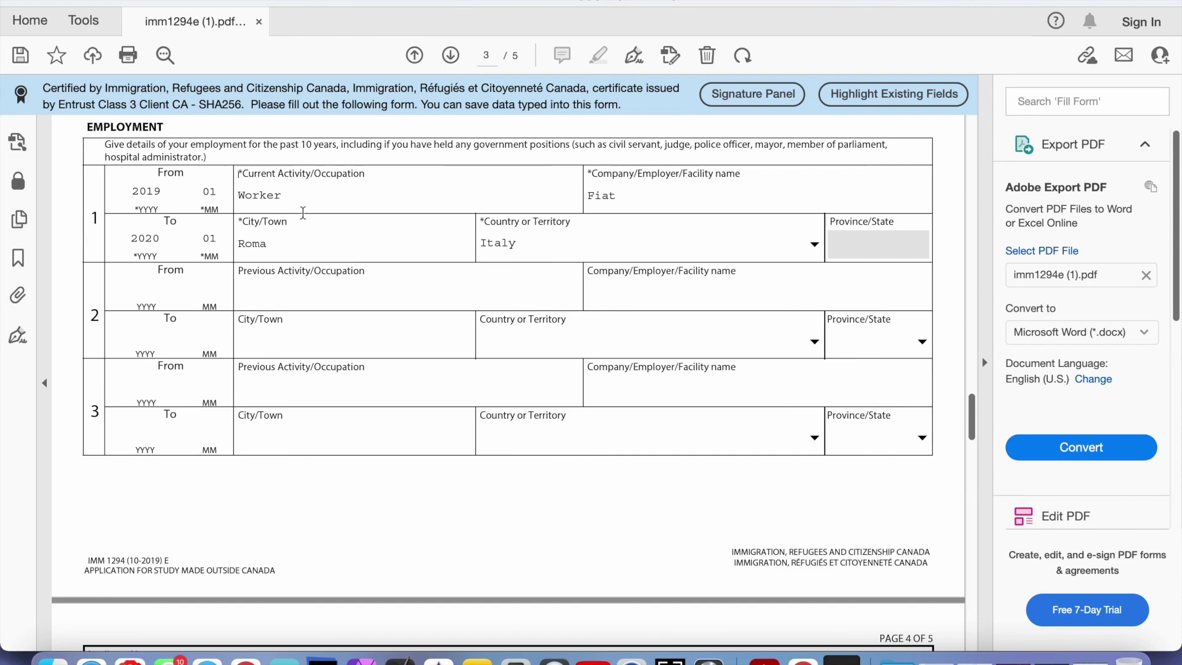
pyautogui.scroll(-2, 297, 215)
pyautogui.scroll(-5, 297, 216)
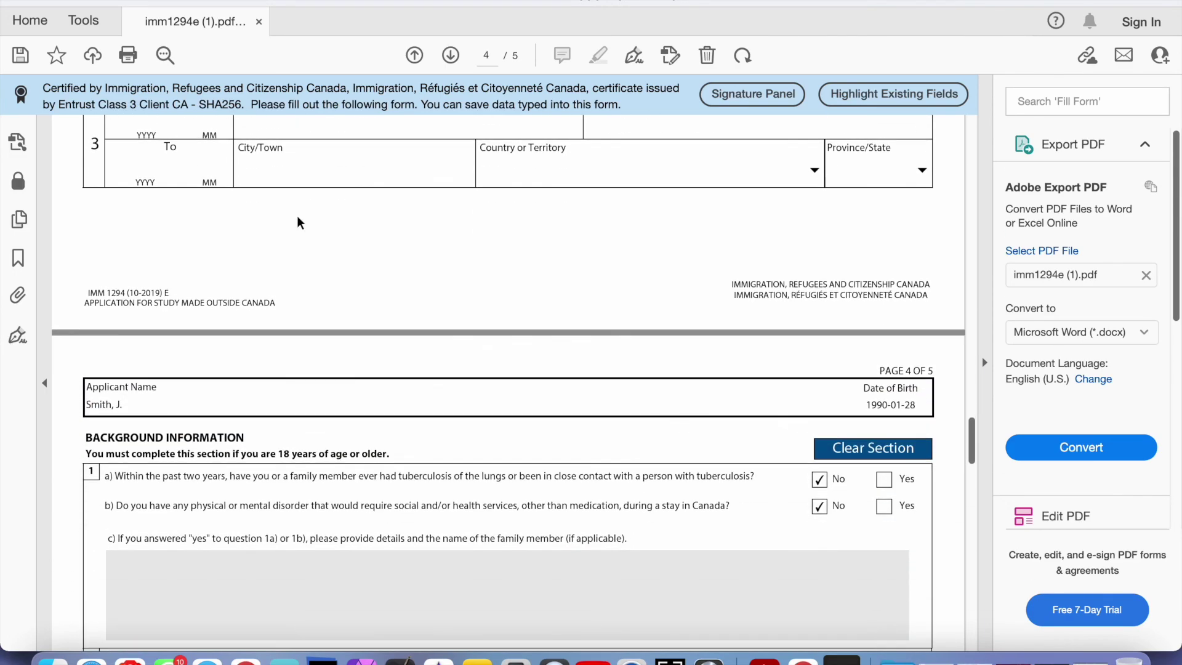
# Validate the form at the end of page 5 and confirm success, revealing the barcode page
pyautogui.scroll(-7, 297, 215)
pyautogui.scroll(-20, 297, 215)
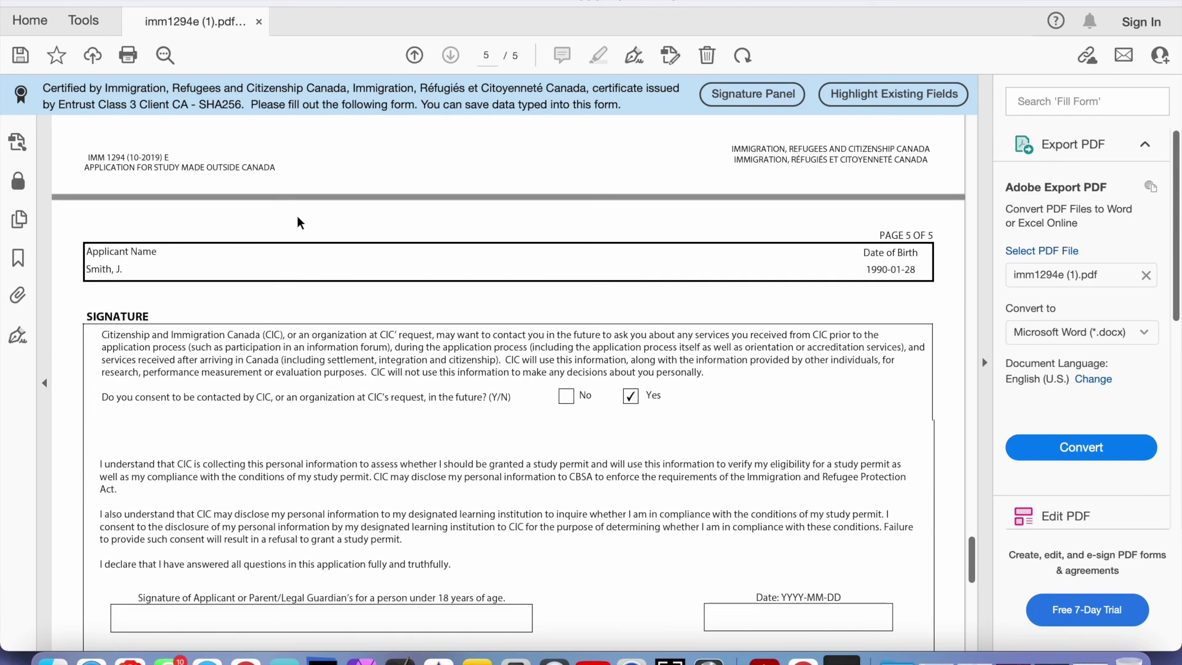
pyautogui.scroll(-5, 297, 215)
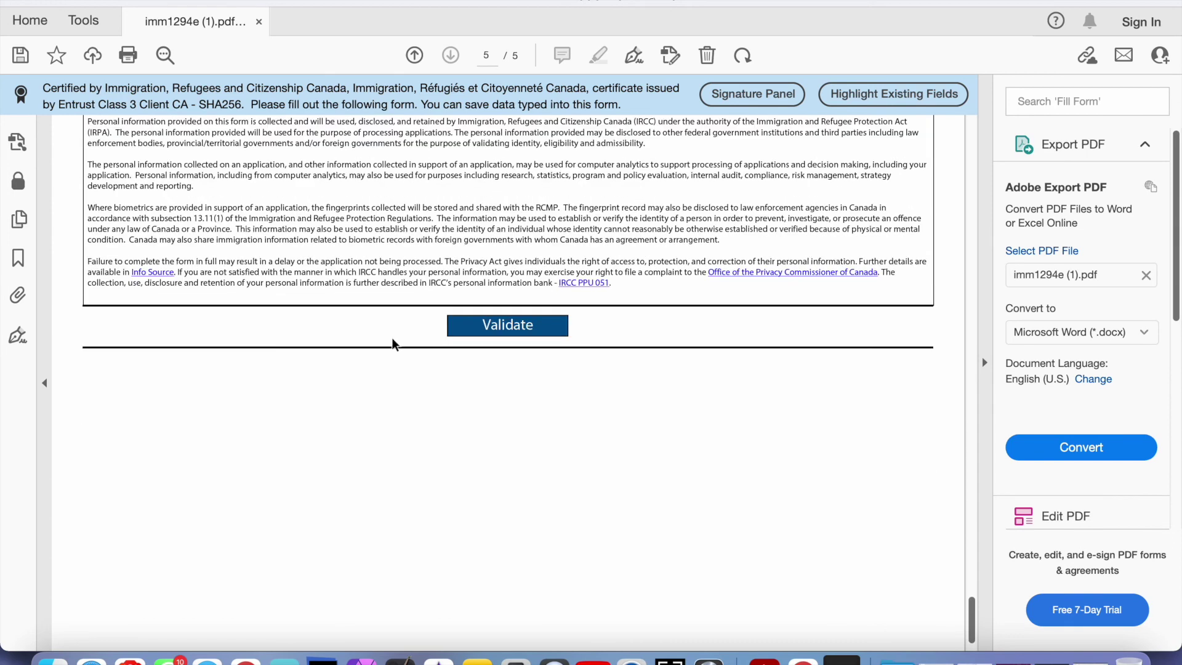
pyautogui.click(500, 328)
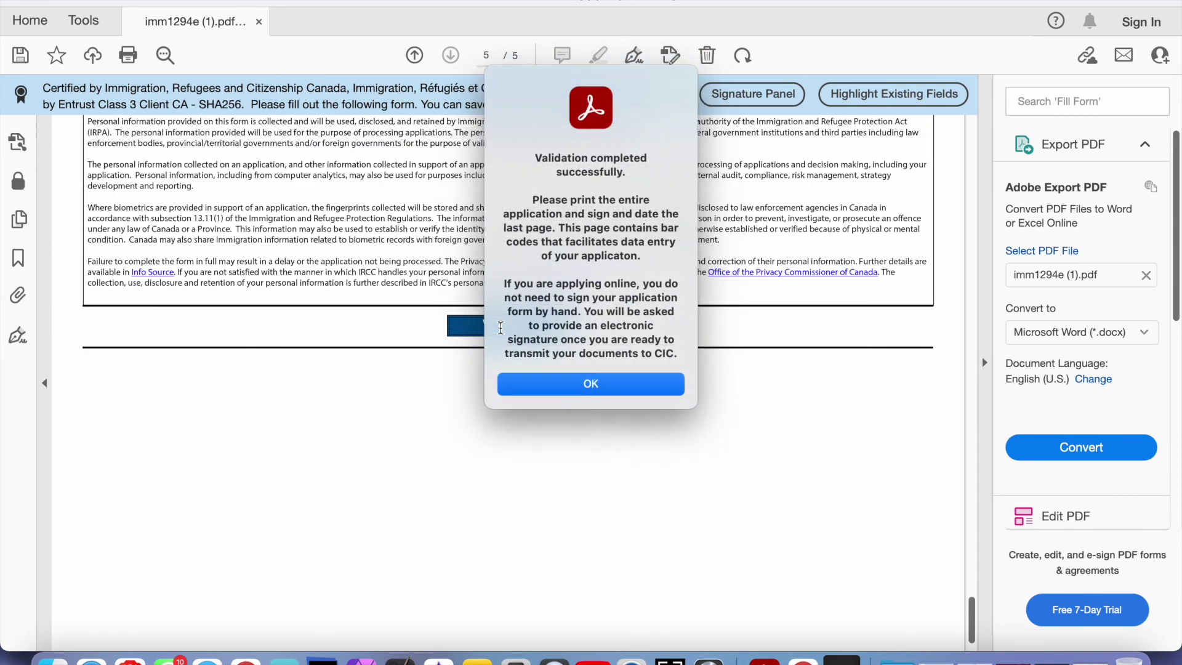
pyautogui.click(556, 387)
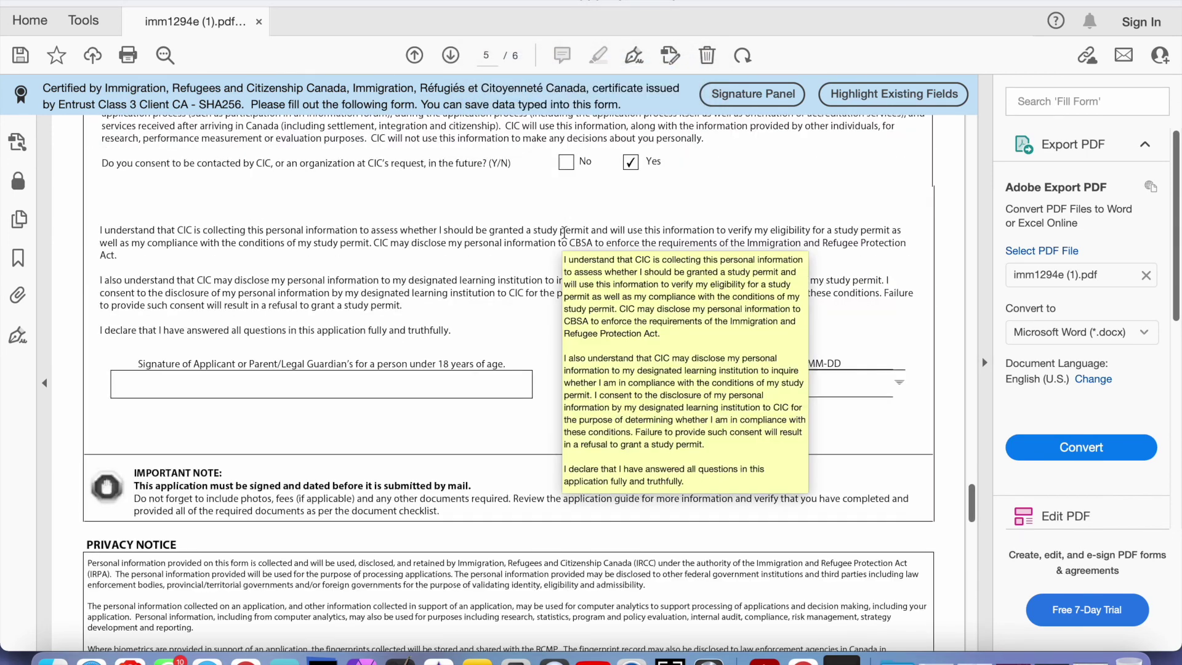
pyautogui.scroll(-12, 447, 269)
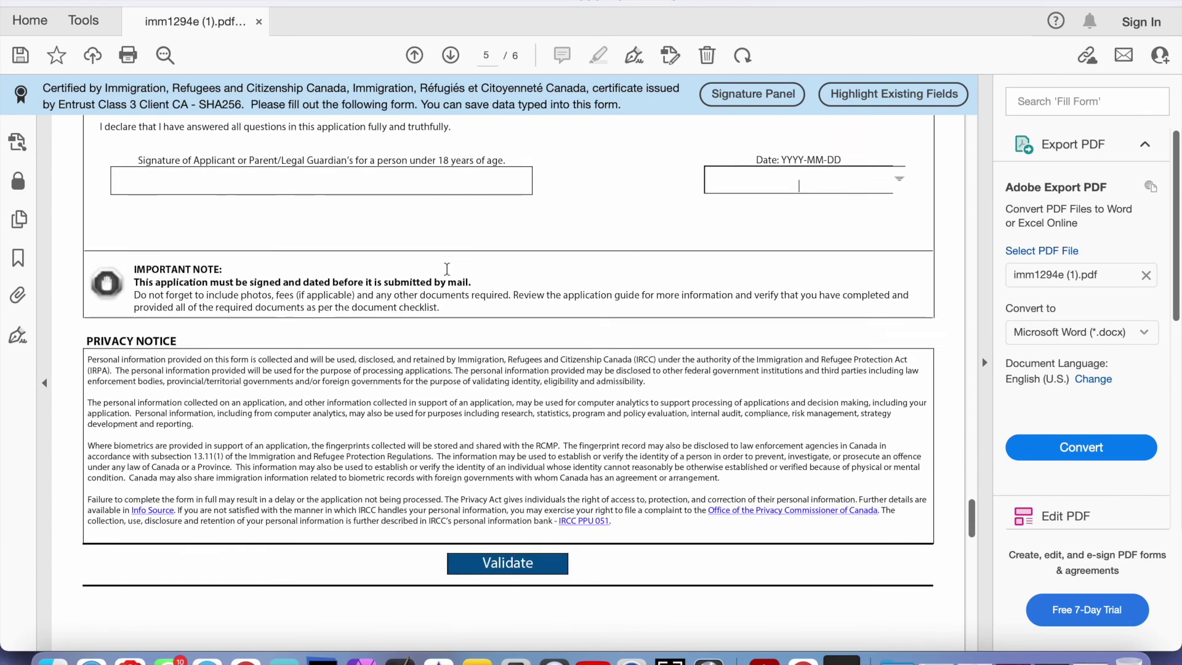
pyautogui.scroll(-5, 447, 269)
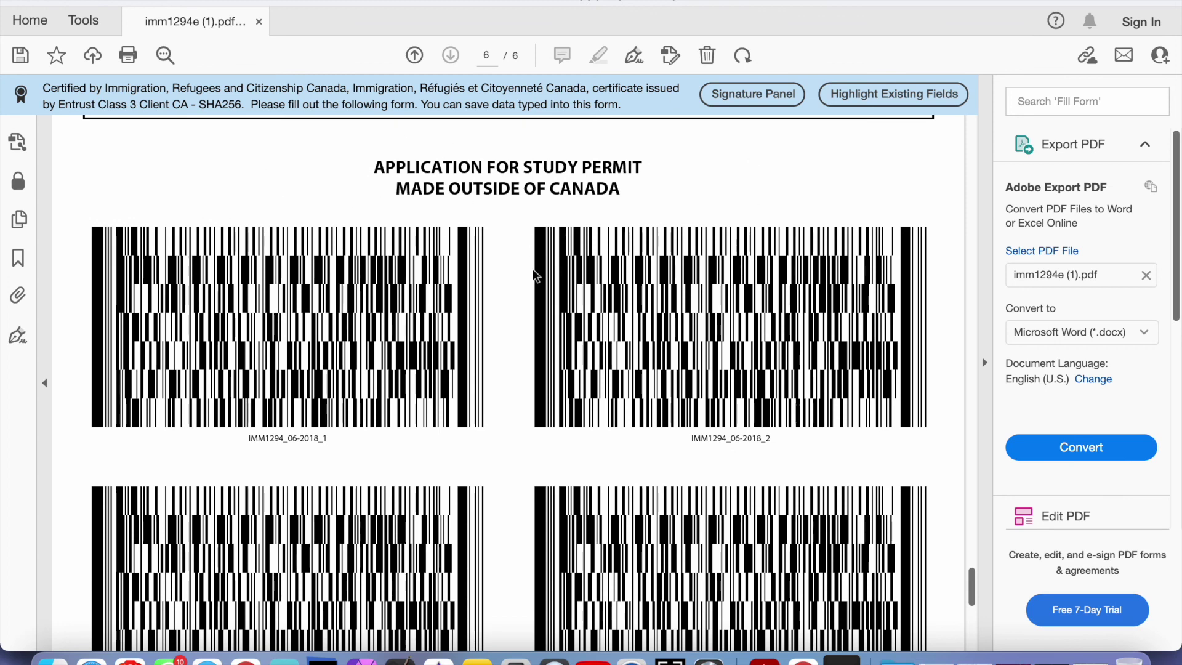
# Scroll down through the barcode page to review the five generated barcodes
pyautogui.scroll(-1, 535, 274)
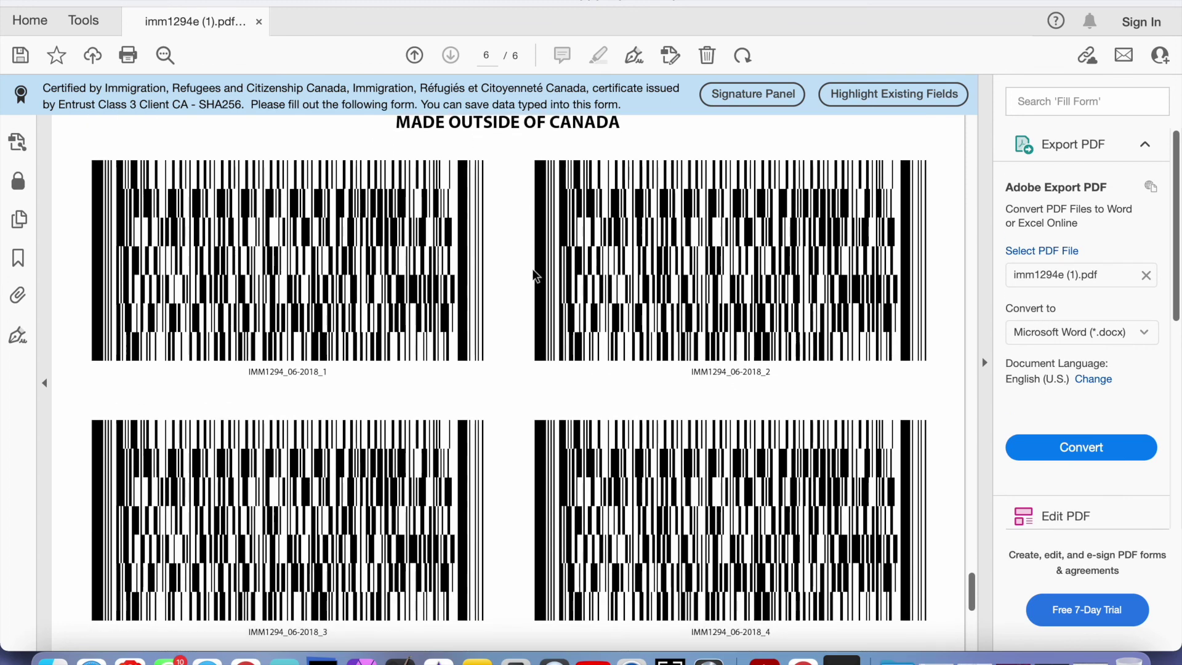
pyautogui.scroll(-5, 533, 275)
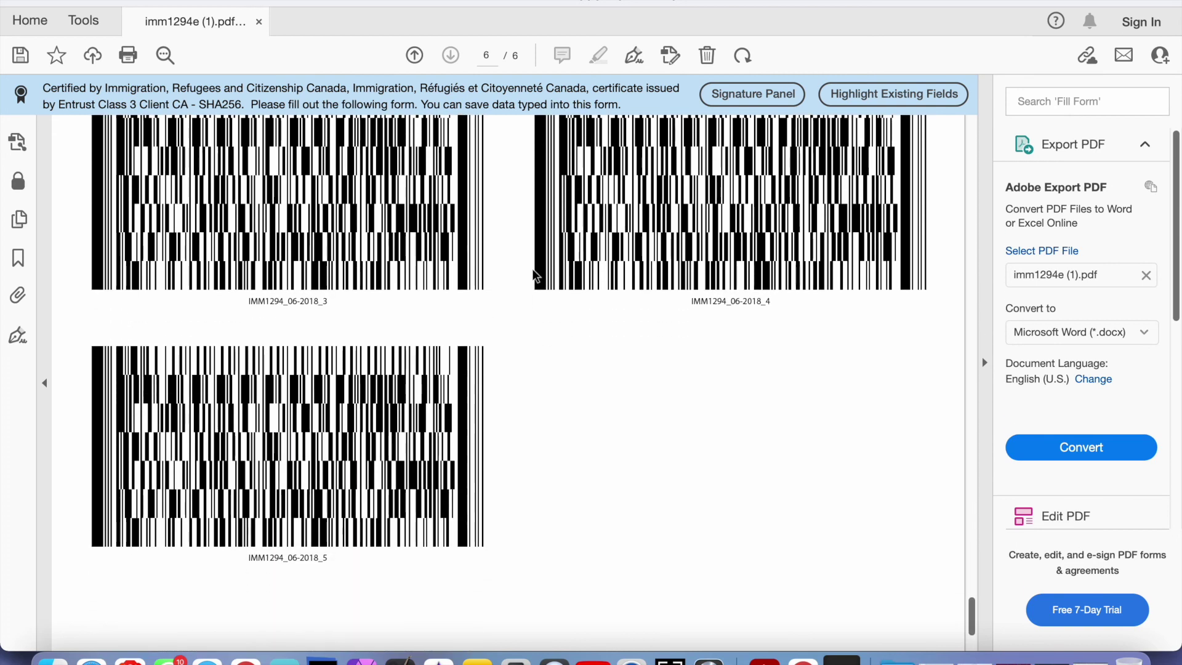
pyautogui.scroll(-2, 533, 275)
pyautogui.scroll(-1, 533, 274)
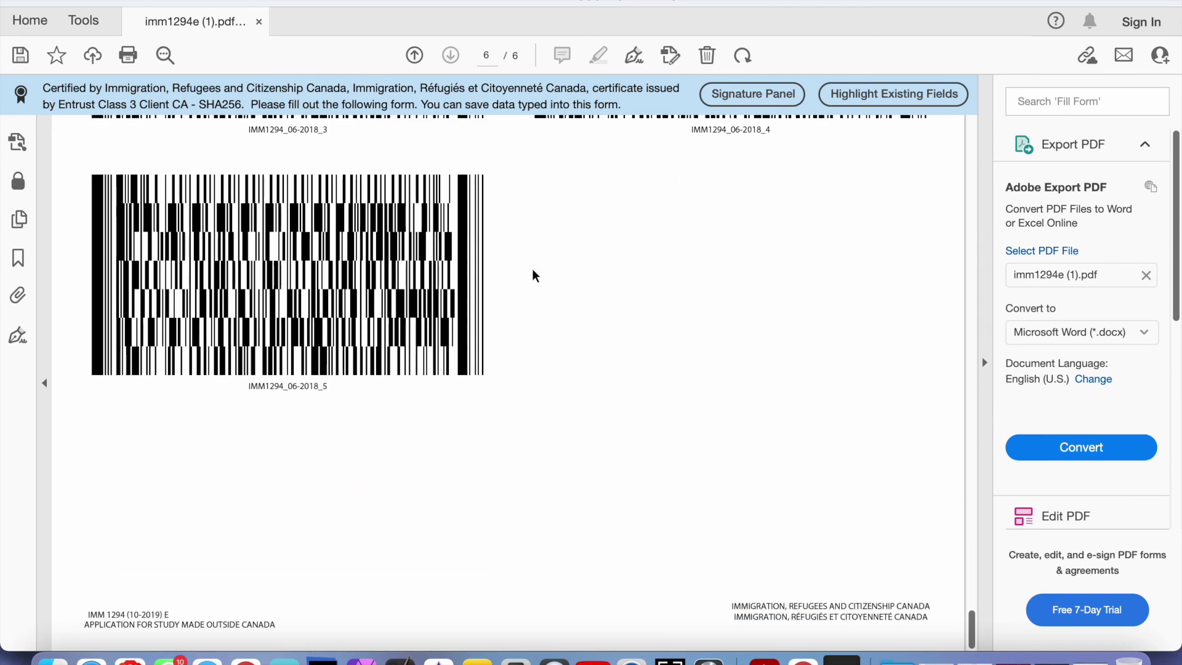
# Scroll back up toward the start of the form, which now shows Validated Yes
pyautogui.scroll(9, 533, 274)
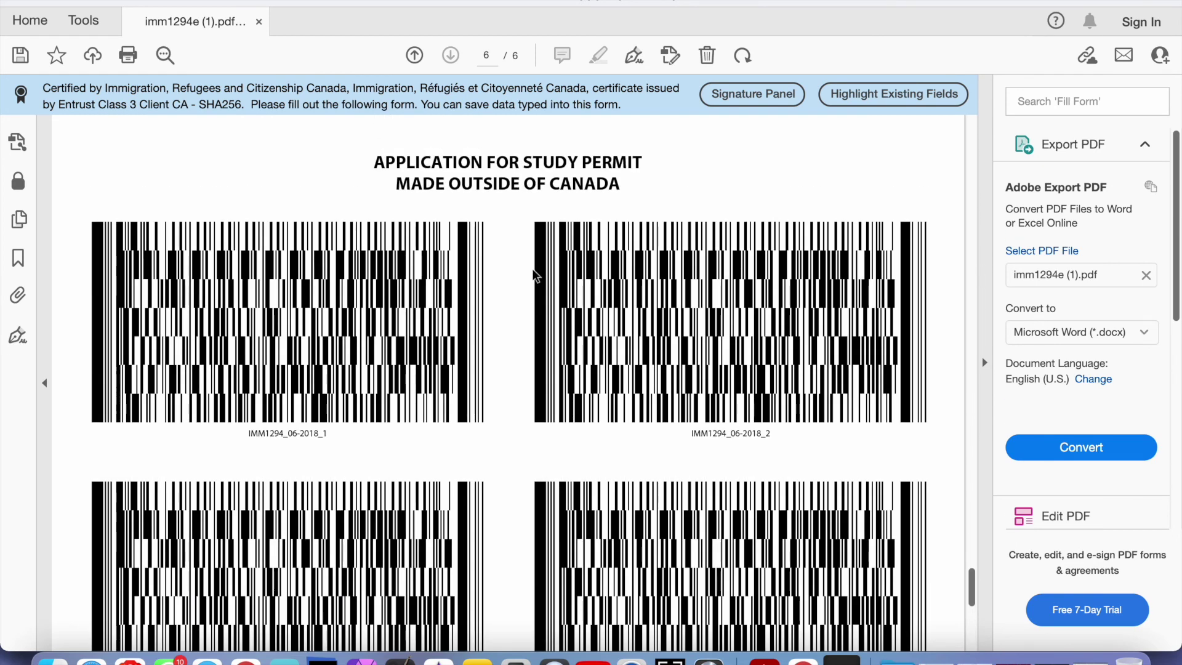
pyautogui.scroll(4, 533, 274)
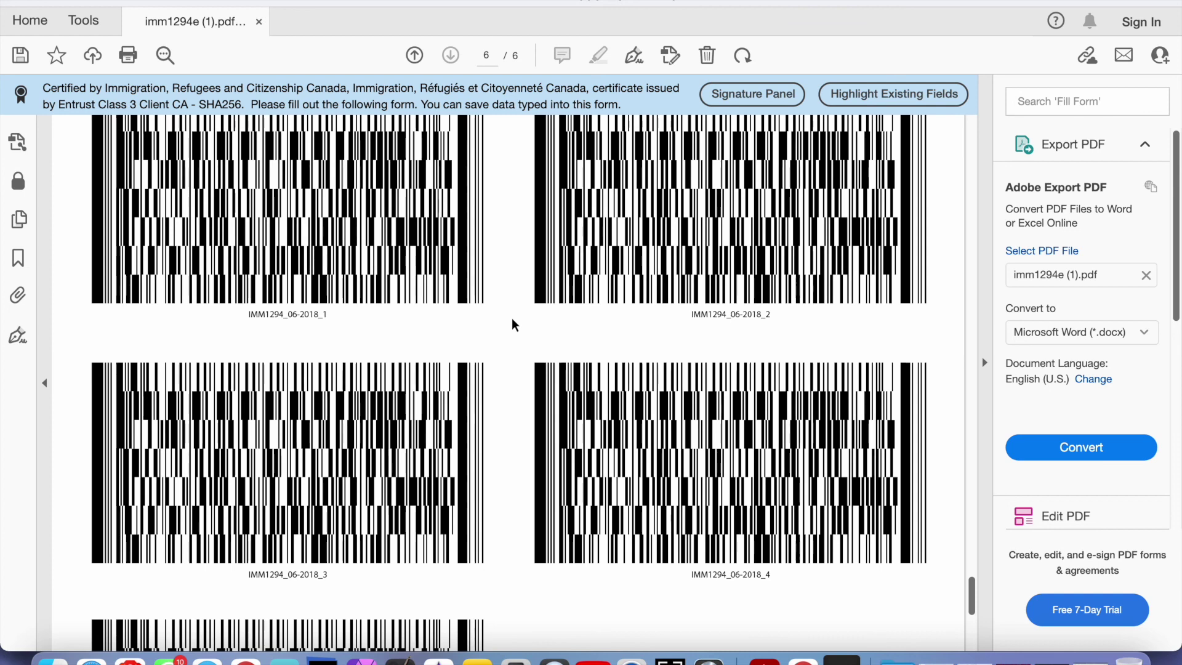
pyautogui.scroll(-3, 512, 319)
pyautogui.scroll(15, 512, 318)
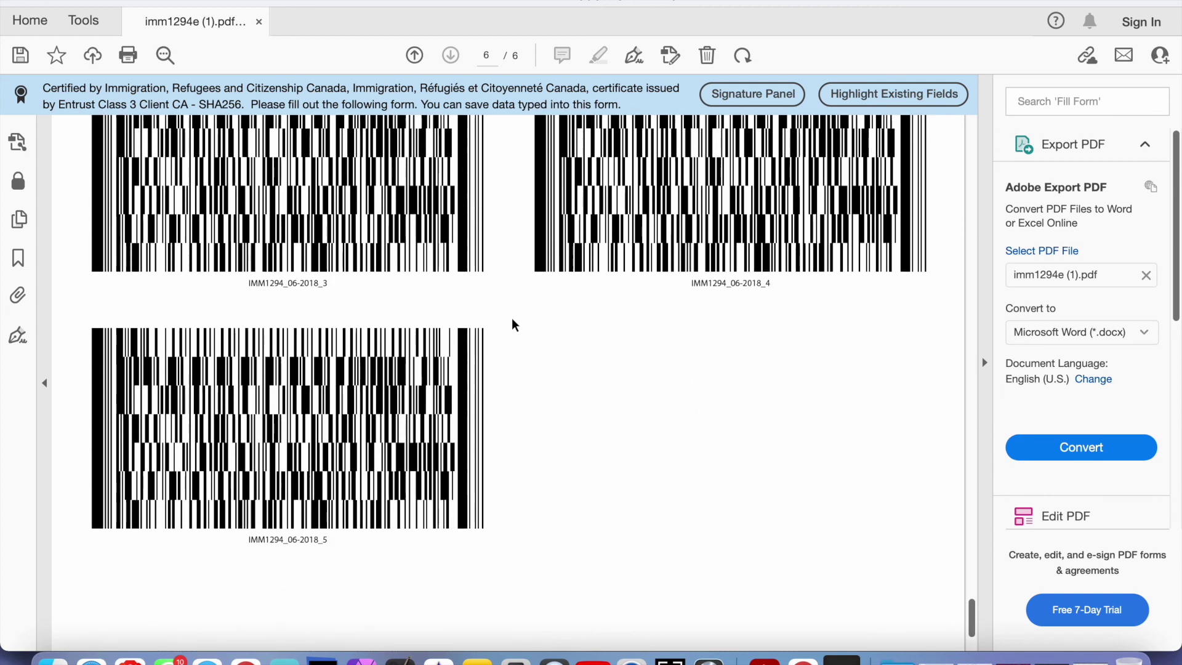
pyautogui.scroll(15, 511, 317)
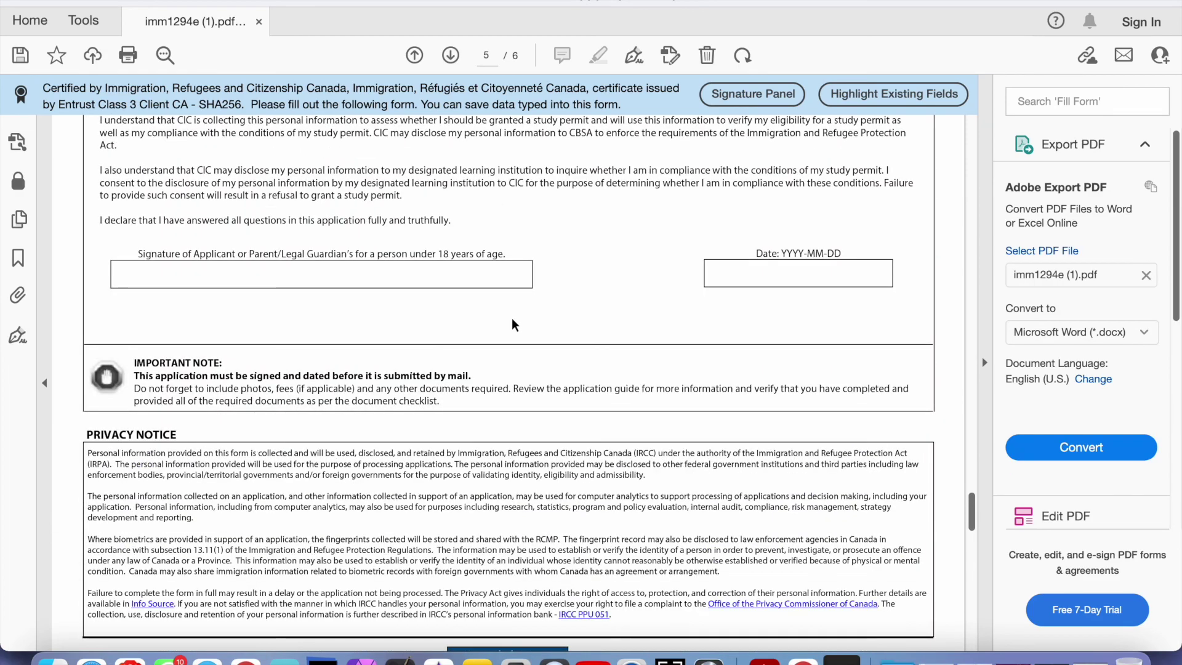
pyautogui.scroll(20, 511, 317)
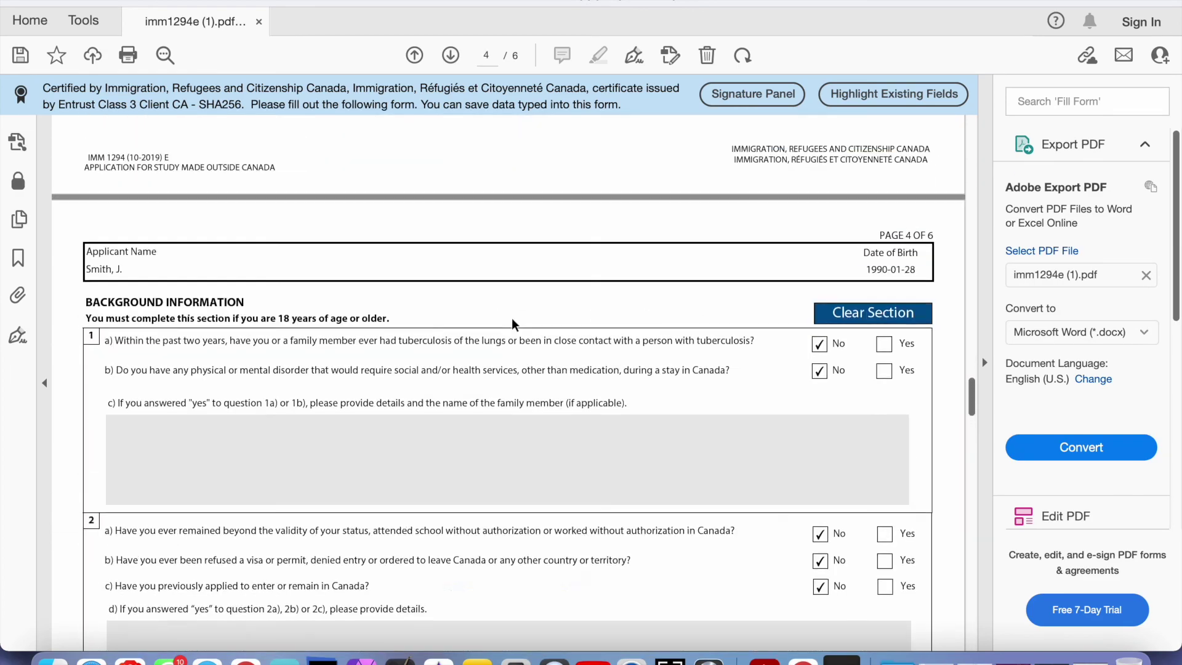
pyautogui.scroll(20, 512, 317)
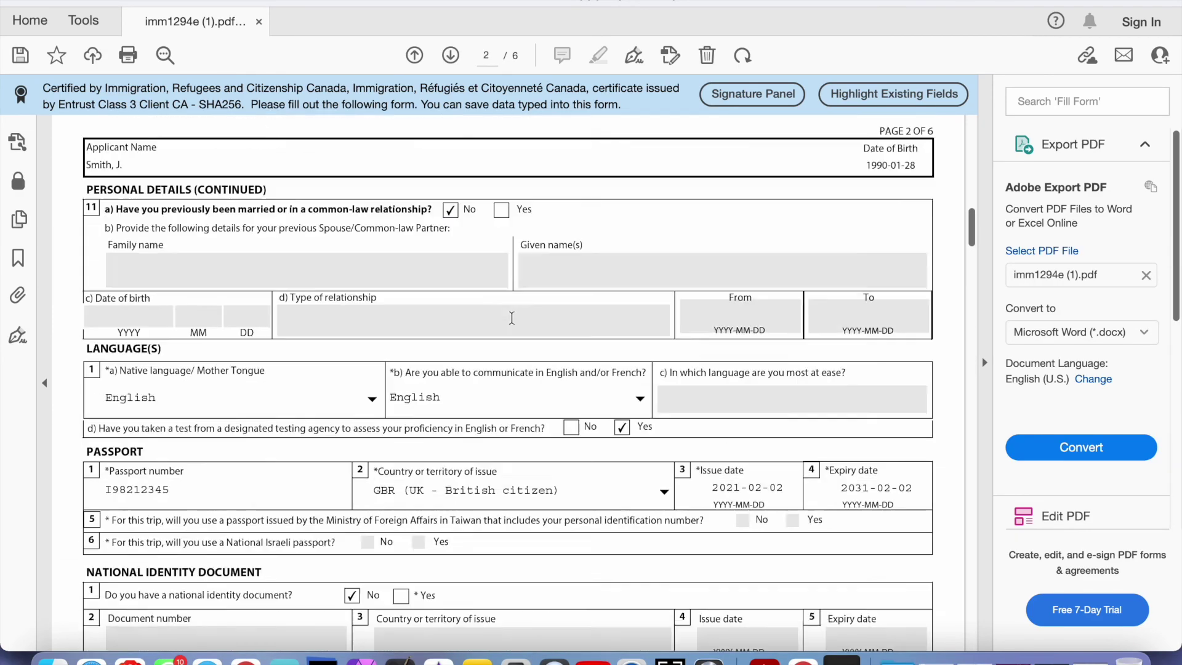